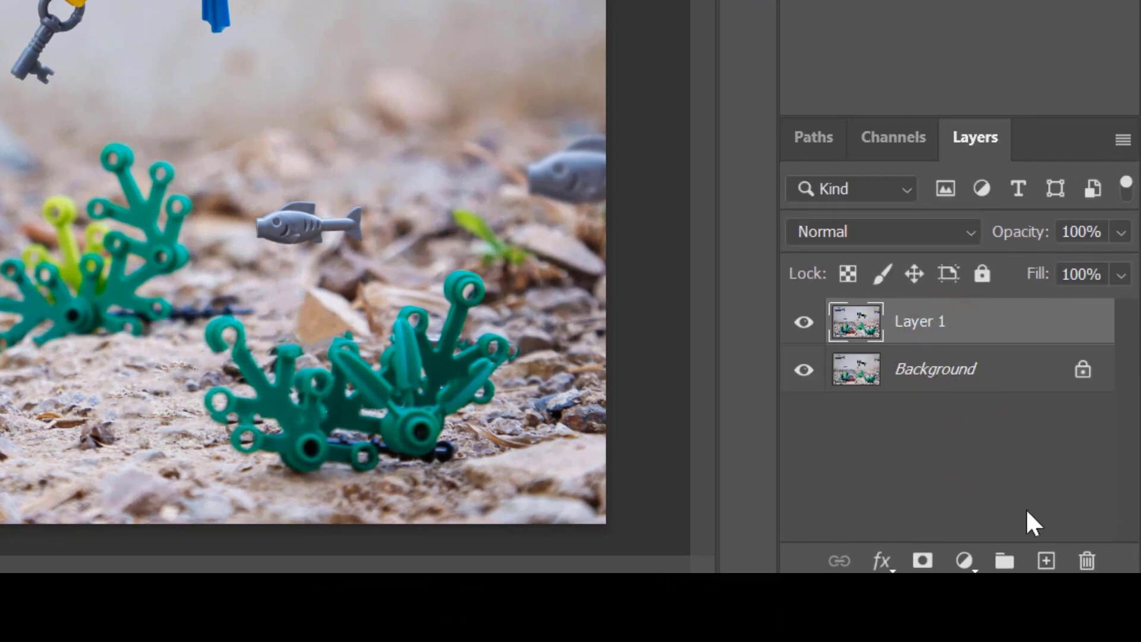
# Add a new layer above the photo copy and choose dark blue #002394 as the Paint Bucket's foreground color
pyautogui.click(1056, 561)
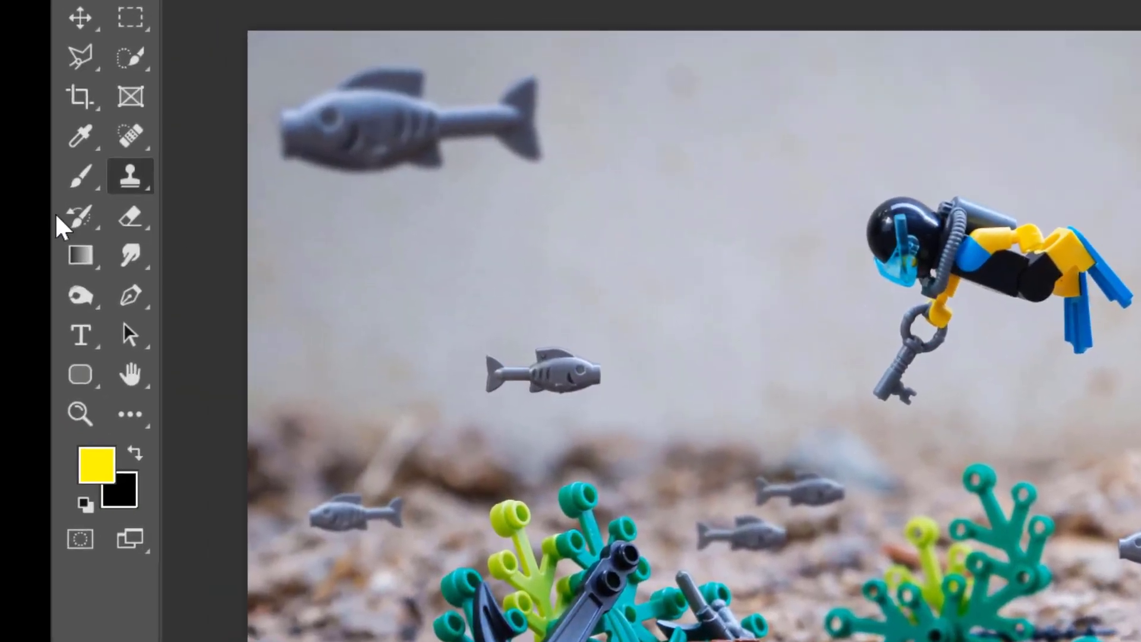
pyautogui.click(84, 249)
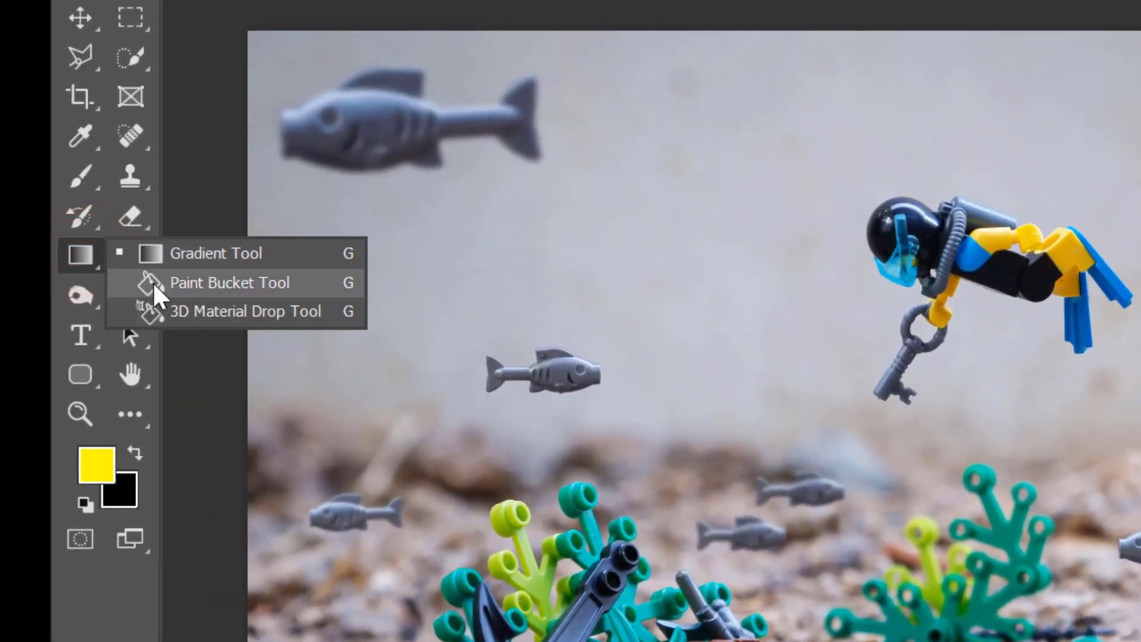
pyautogui.click(153, 281)
pyautogui.click(96, 464)
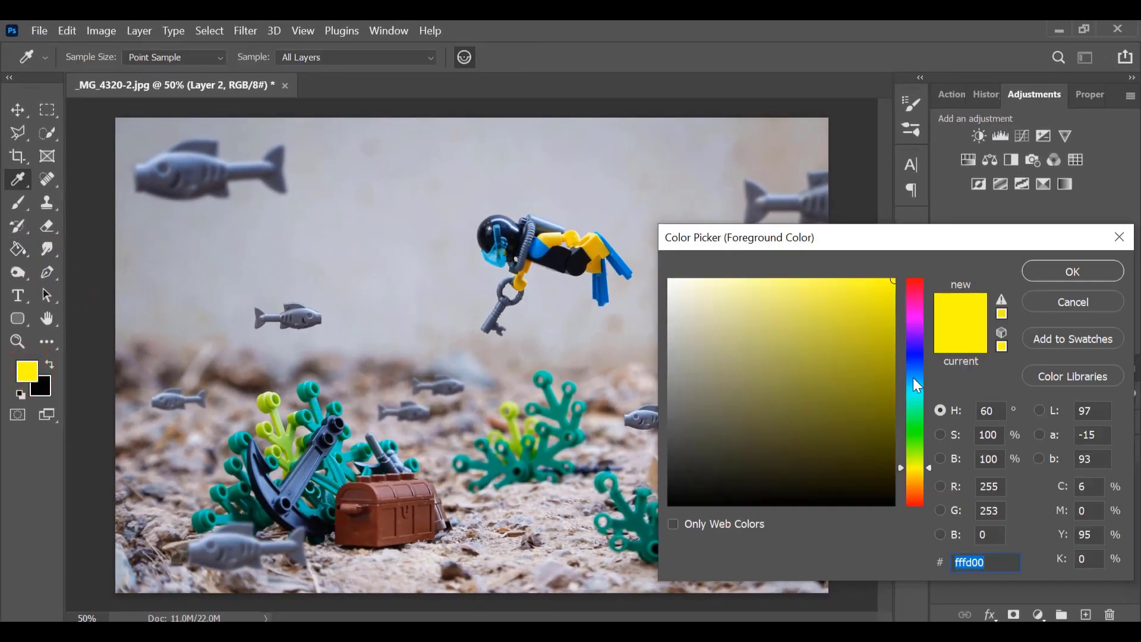
pyautogui.click(915, 363)
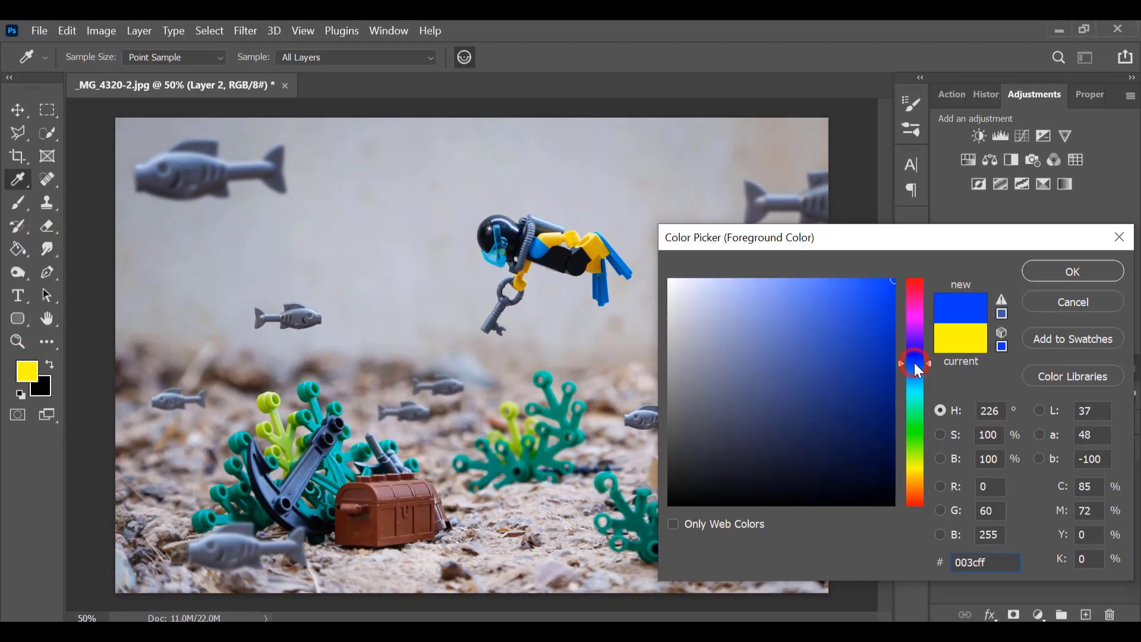
pyautogui.moveTo(895, 369)
pyautogui.mouseDown()
pyautogui.moveTo(881, 373)
pyautogui.moveTo(905, 384)
pyautogui.moveTo(905, 373)
pyautogui.mouseUp()
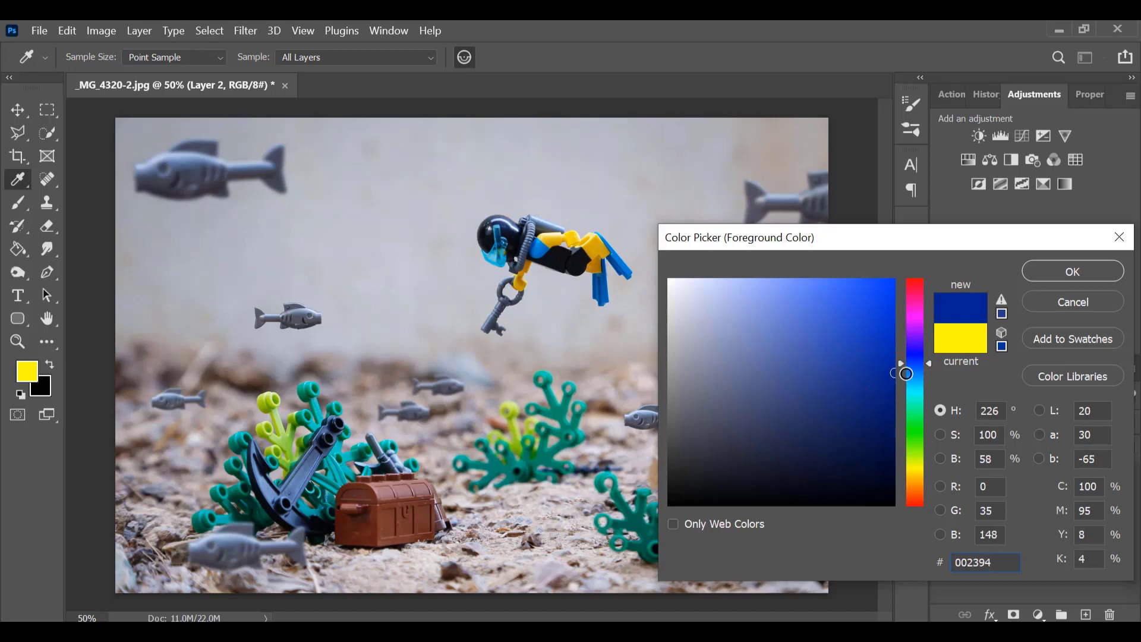
pyautogui.click(1104, 273)
# Fill the new empty layer with the dark blue and set its blending mode to Multiply
pyautogui.press('g')
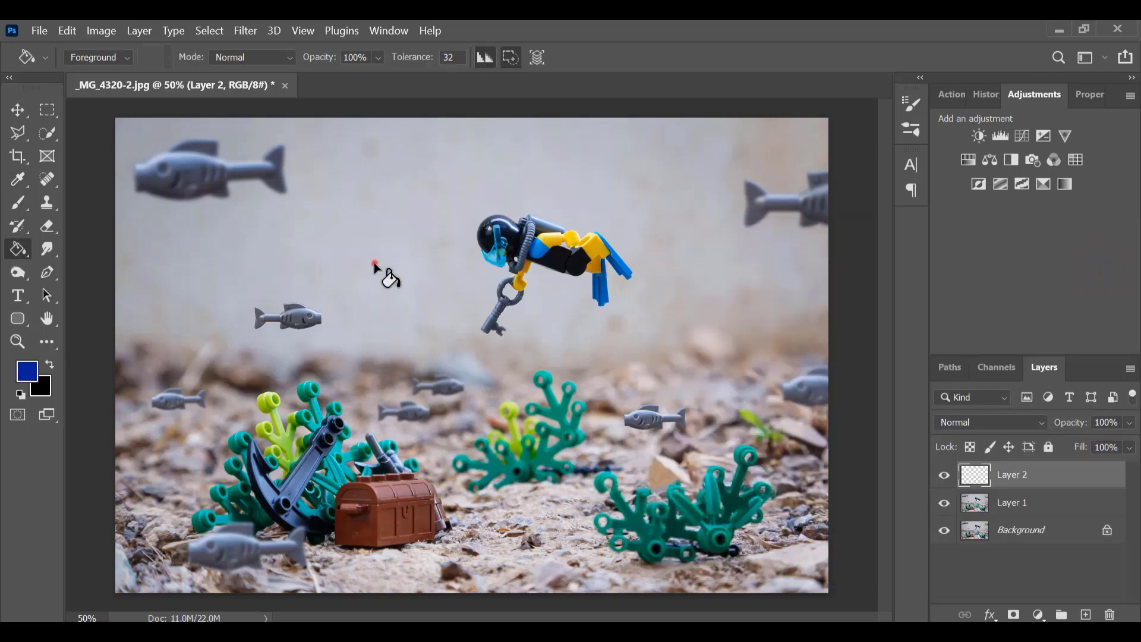
pyautogui.click(374, 262)
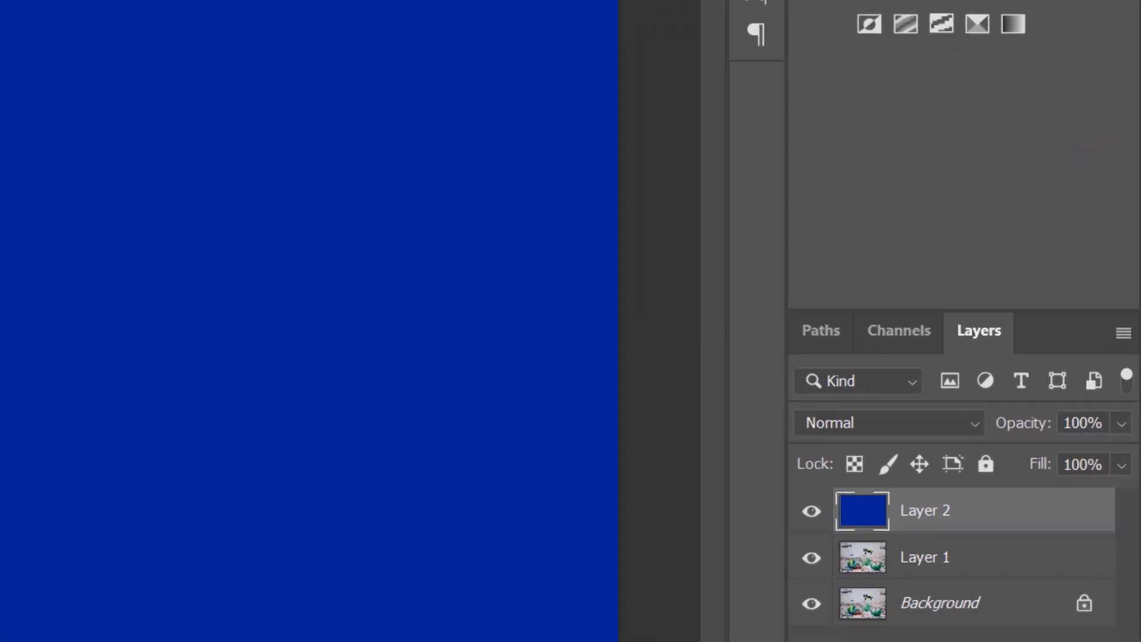
pyautogui.click(899, 429)
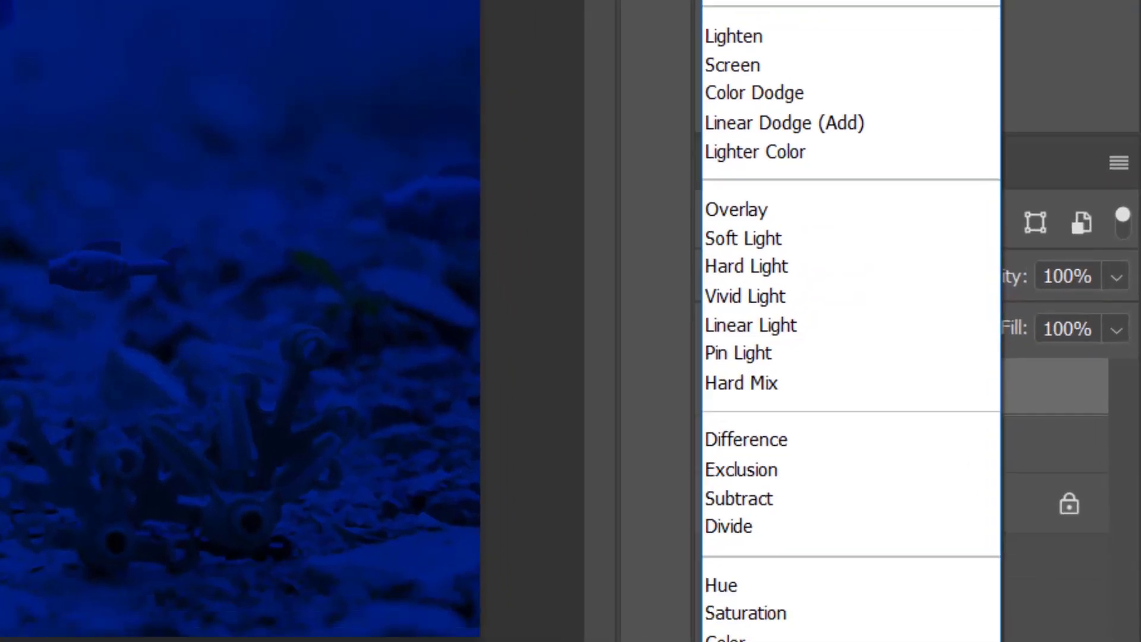
pyautogui.click(822, 73)
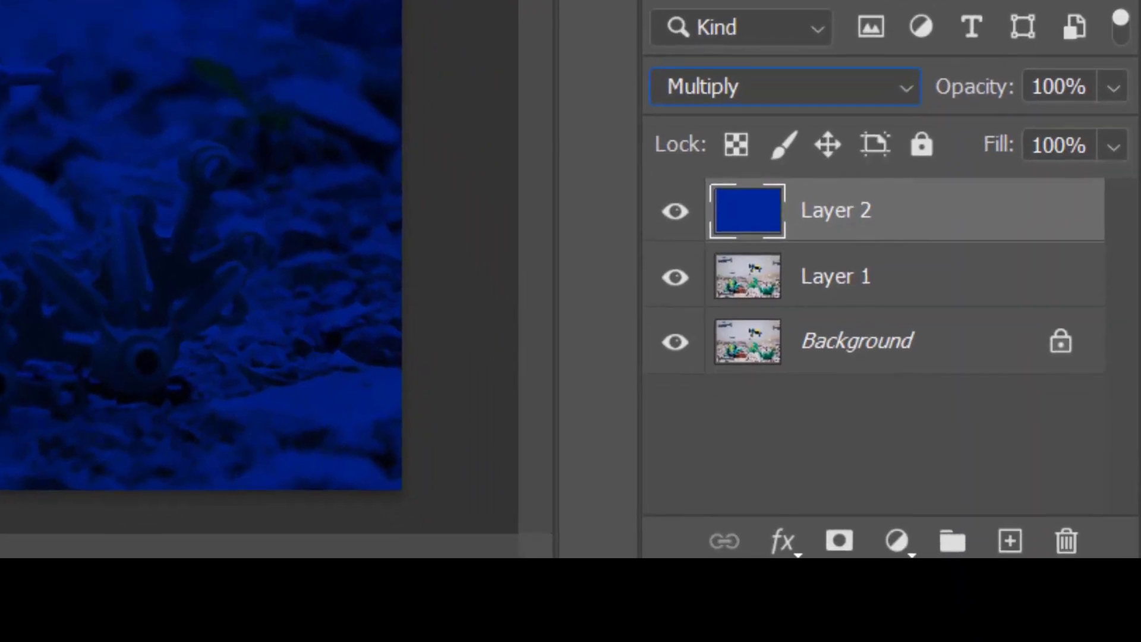
# Duplicate Layer 1 and move the copy above the blue layer
pyautogui.click(856, 274)
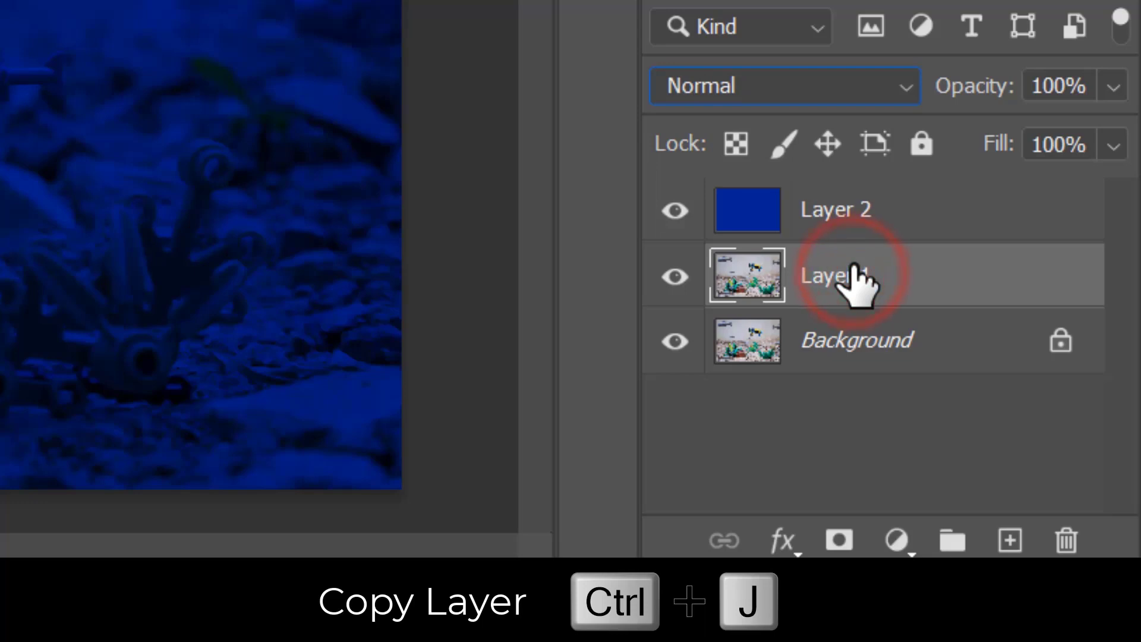
pyautogui.hotkey('ctrl', 'j')
pyautogui.moveTo(866, 276); pyautogui.dragTo(868, 191)
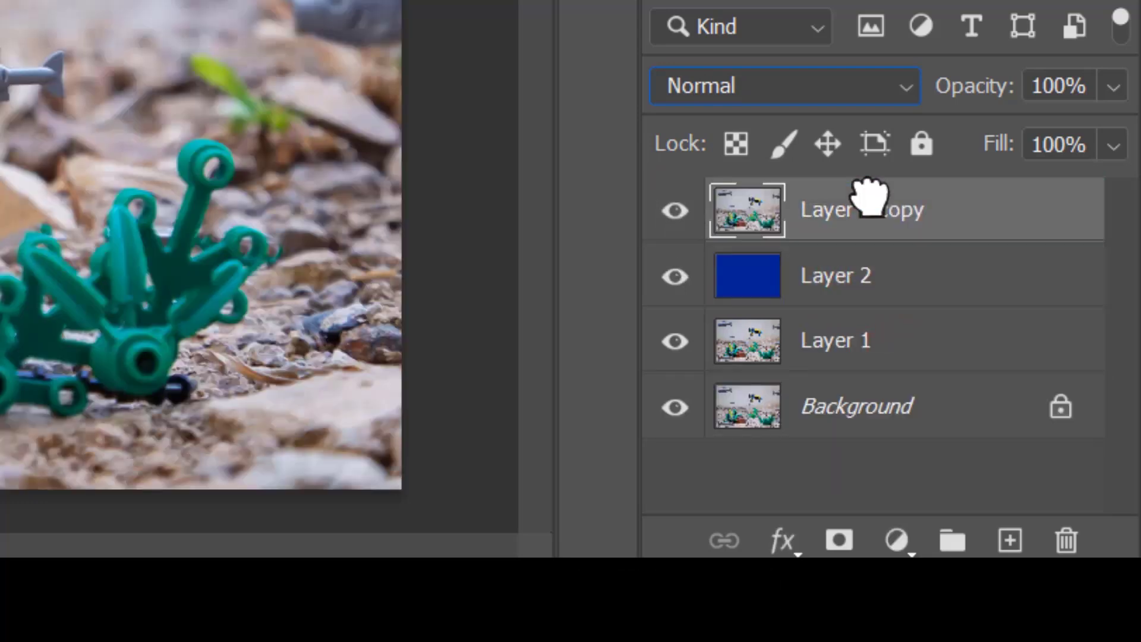
# Add a mask to the top photo copy and use Apply Image on it with Merged, RGB, Multiply at 100% opacity
pyautogui.click(834, 537)
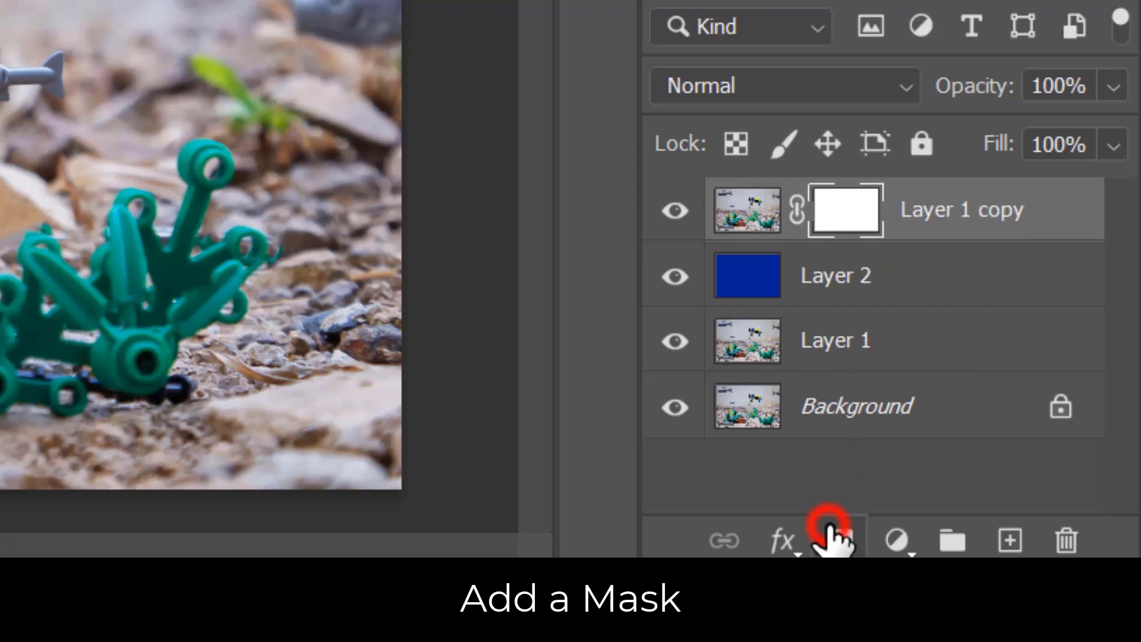
pyautogui.click(847, 215)
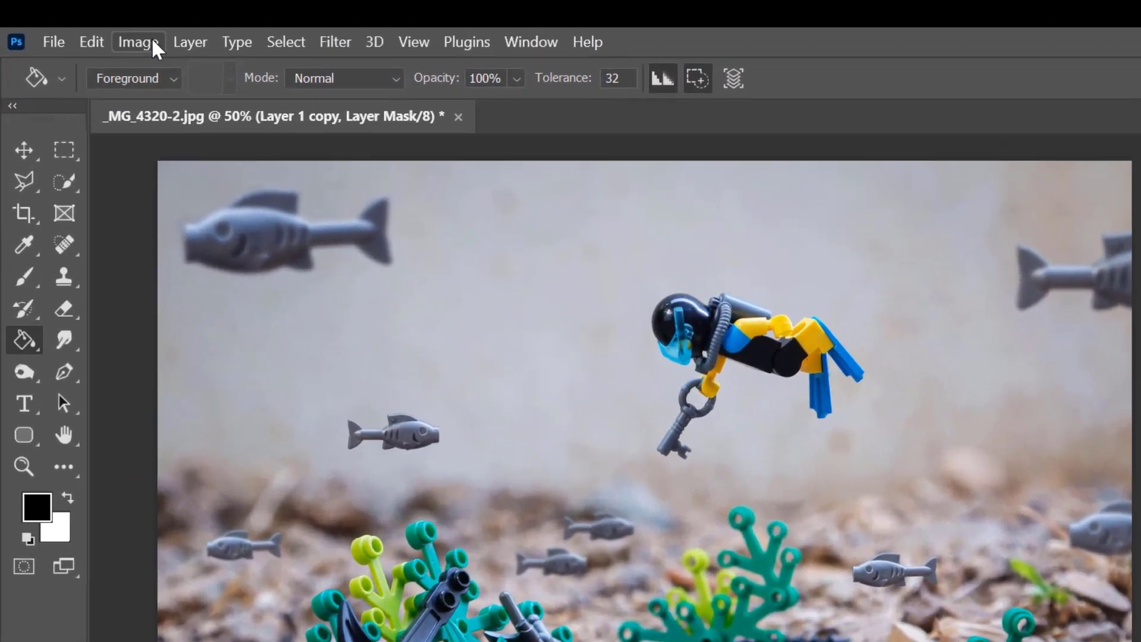
pyautogui.click(71, 28)
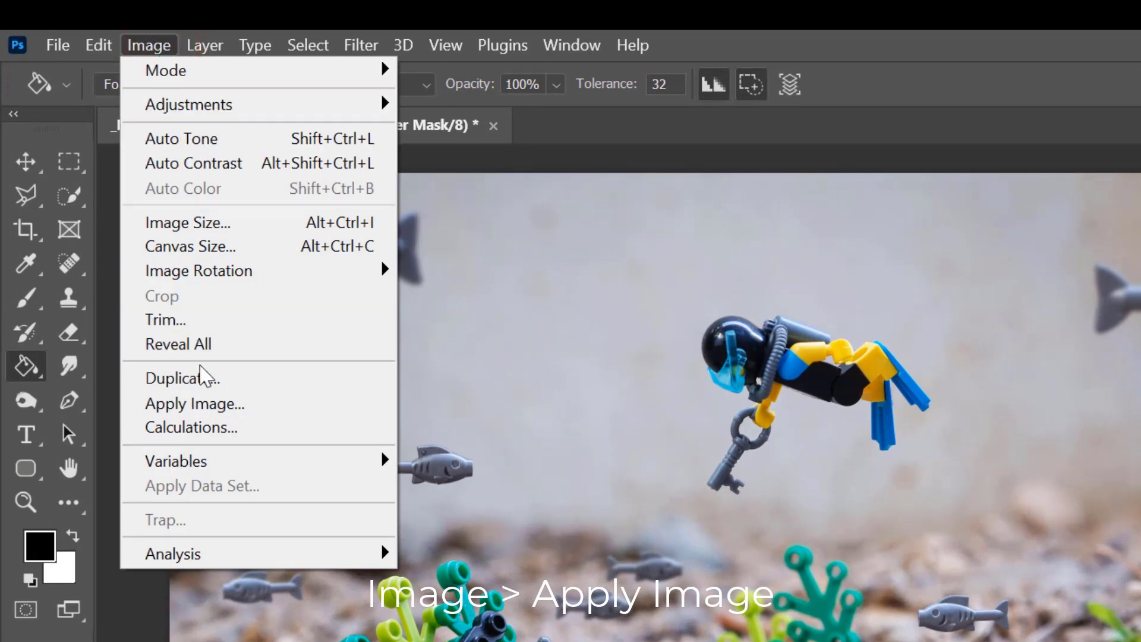
pyautogui.click(193, 403)
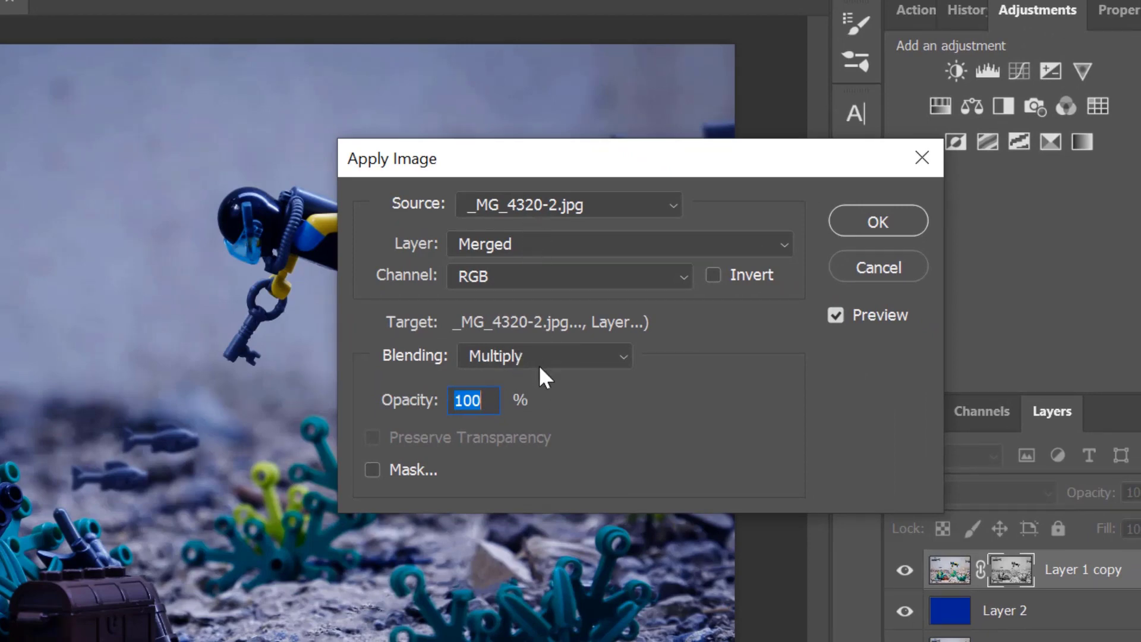
pyautogui.click(868, 221)
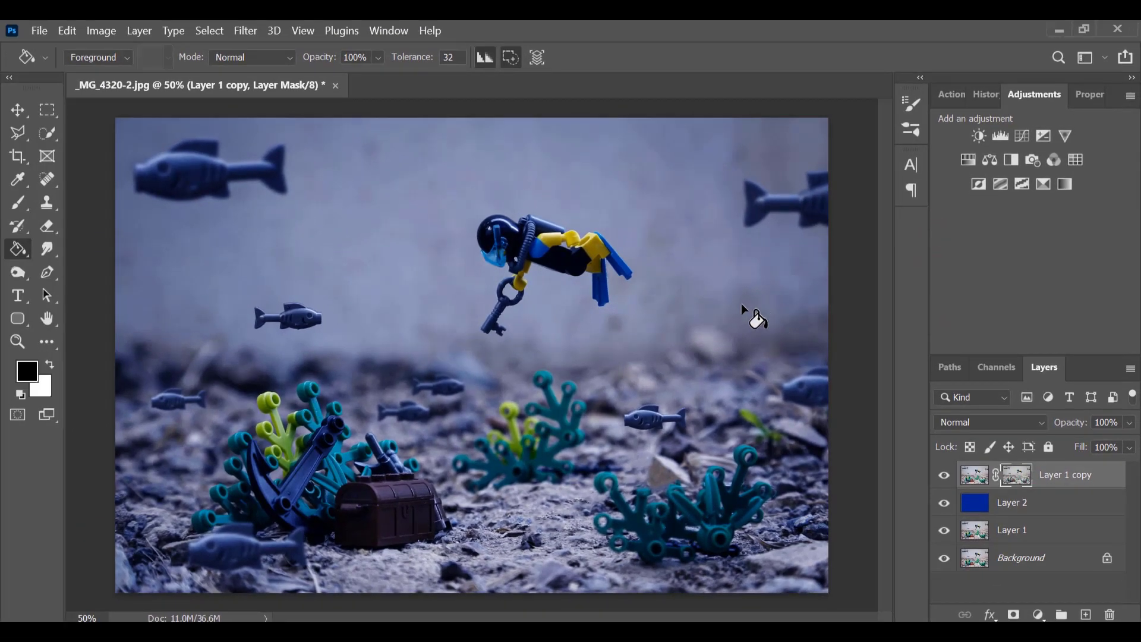
# Darken the top layer's mask with Levels, setting the midtone input to 0.26 and raising the black input slightly
pyautogui.click(1021, 476)
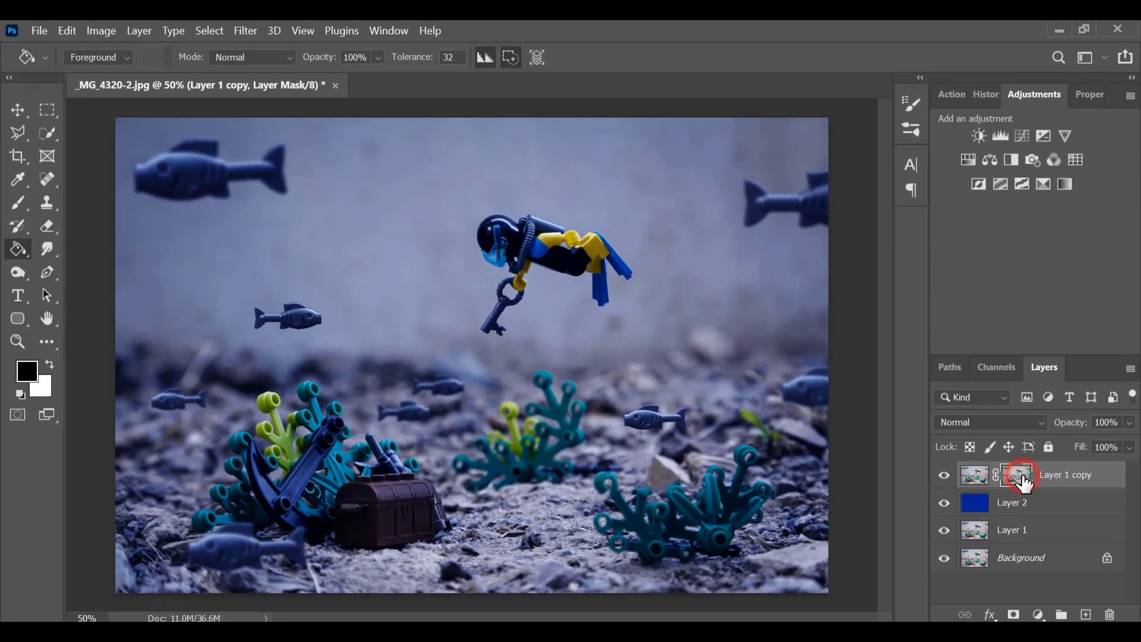
pyautogui.hotkey('ctrl', 'l')
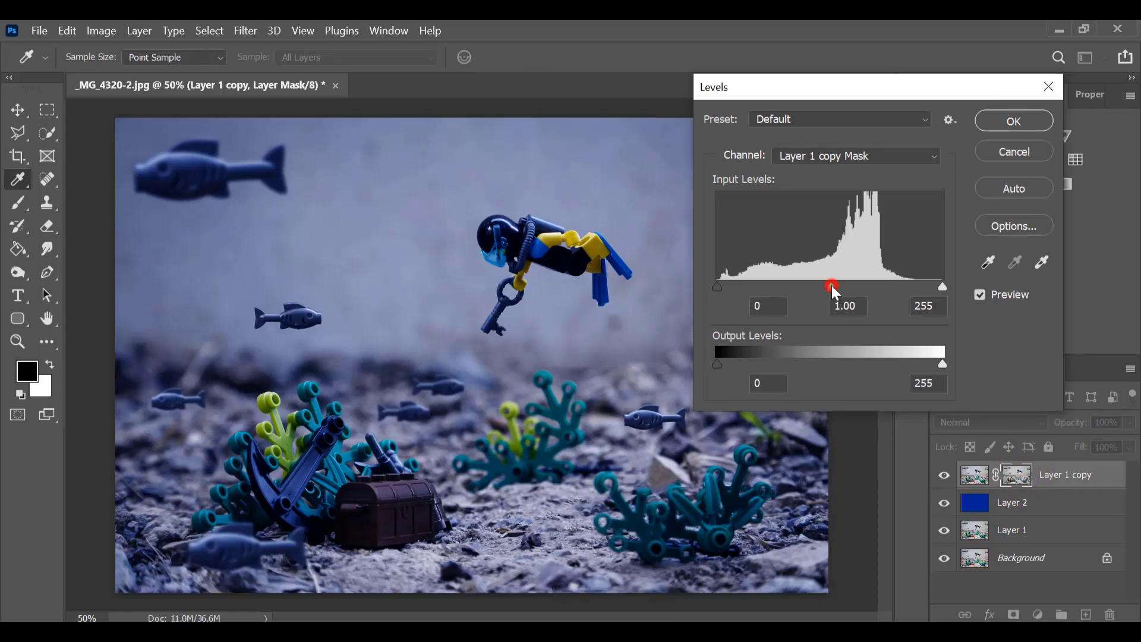
pyautogui.moveTo(832, 285); pyautogui.dragTo(904, 289)
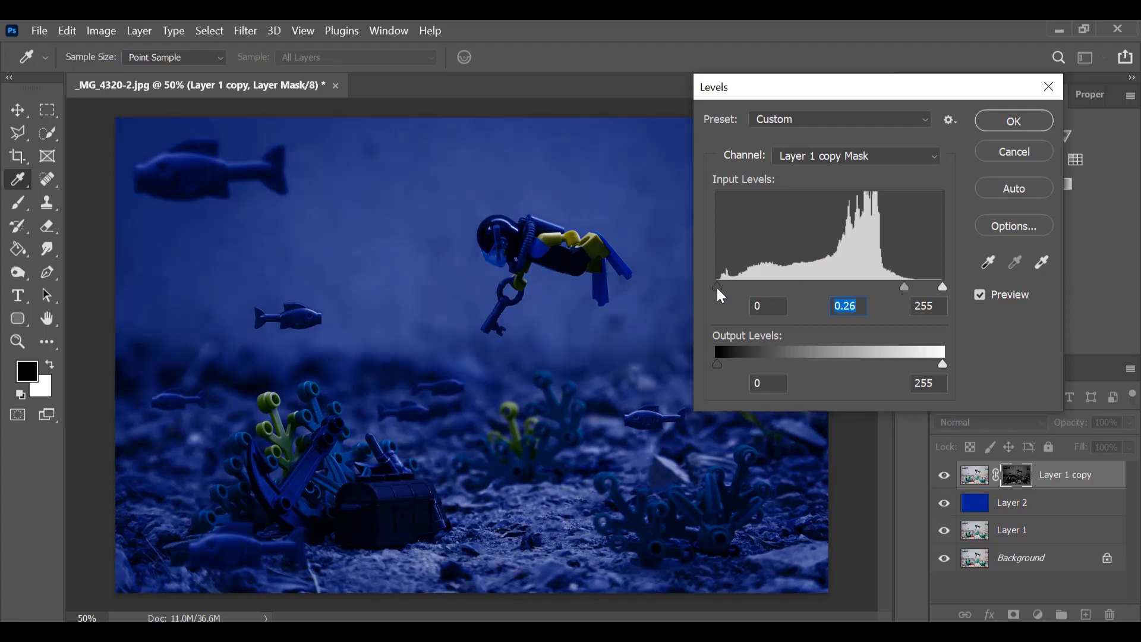
pyautogui.moveTo(718, 288); pyautogui.dragTo(729, 288)
pyautogui.click(990, 116)
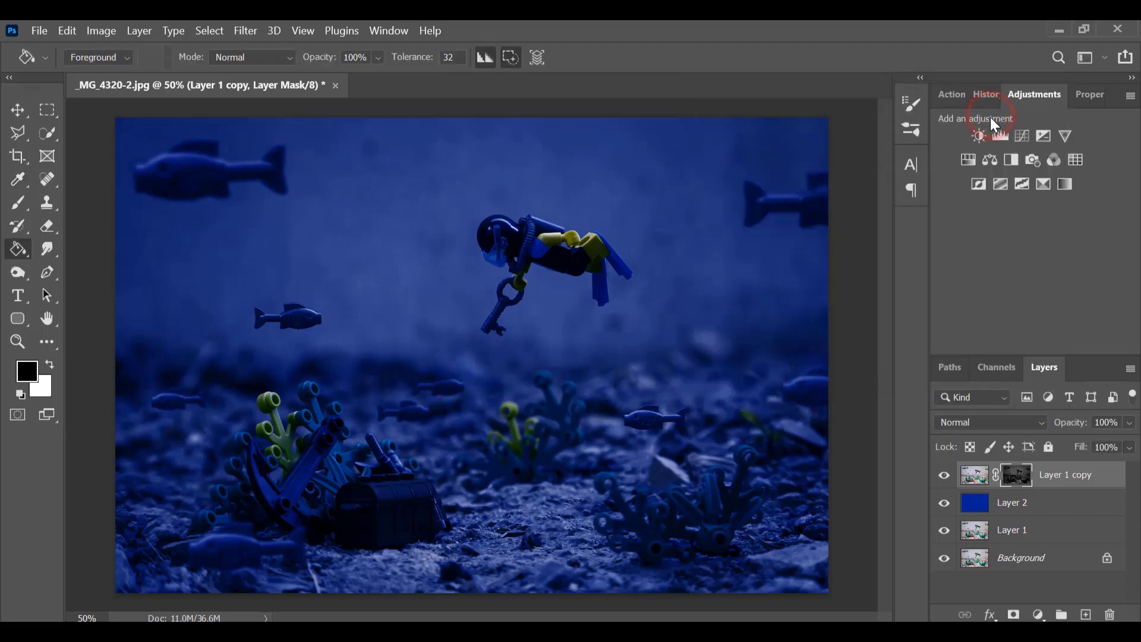
# Shift the blue fill layer's hue to -24 with Hue/Saturation and lower its saturation
pyautogui.click(1034, 510)
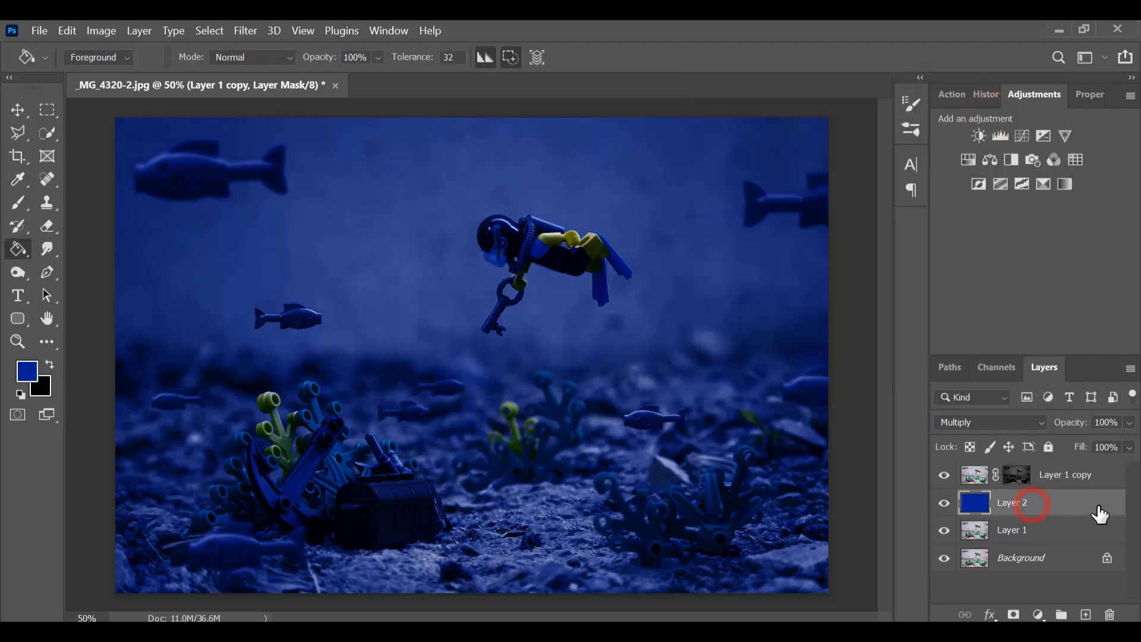
pyautogui.hotkey('ctrl', 'u')
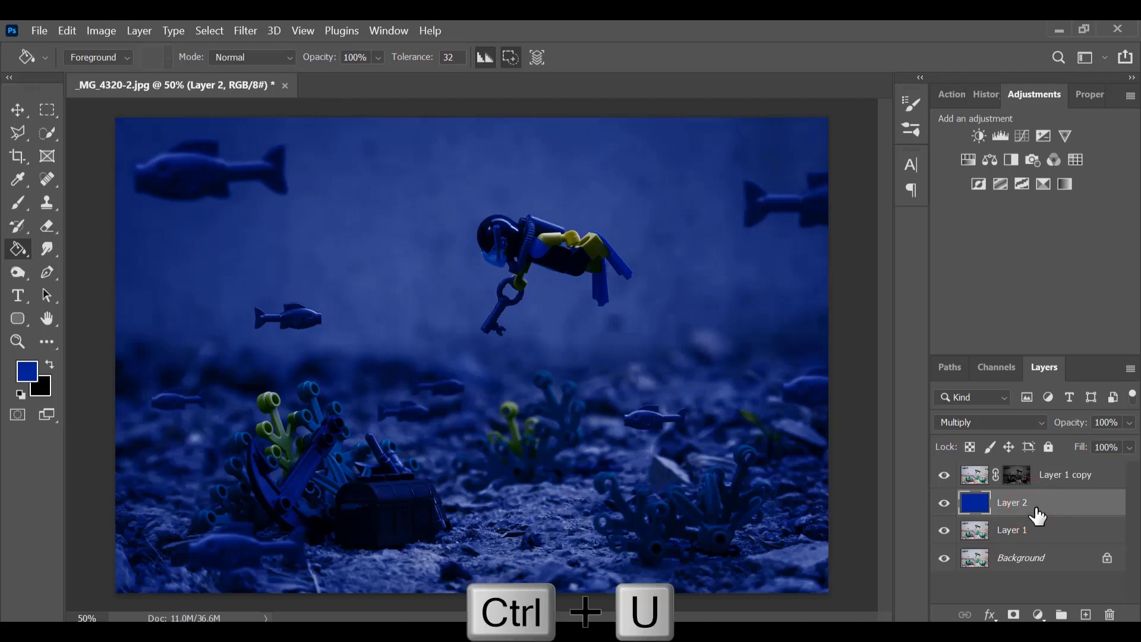
pyautogui.click(821, 327)
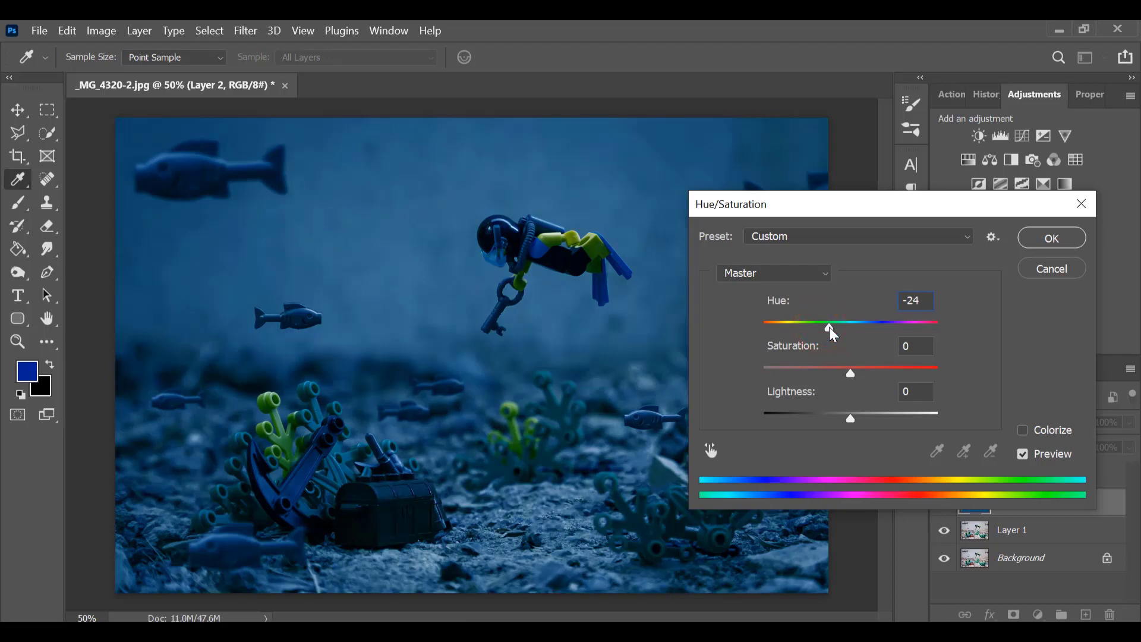
pyautogui.click(836, 373)
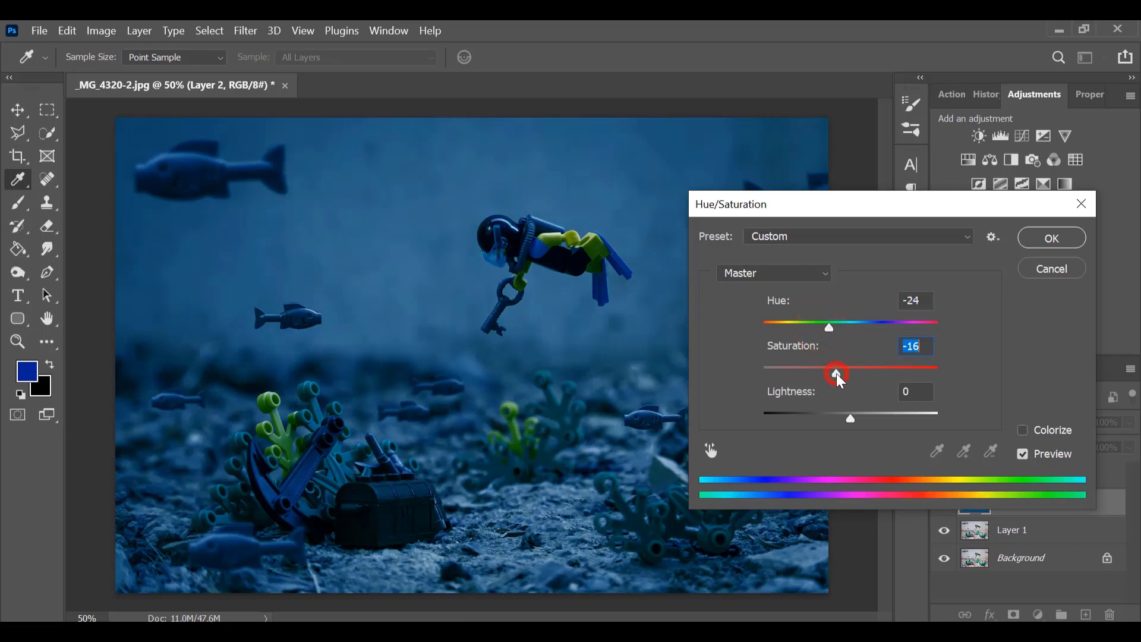
pyautogui.click(826, 373)
pyautogui.click(1061, 237)
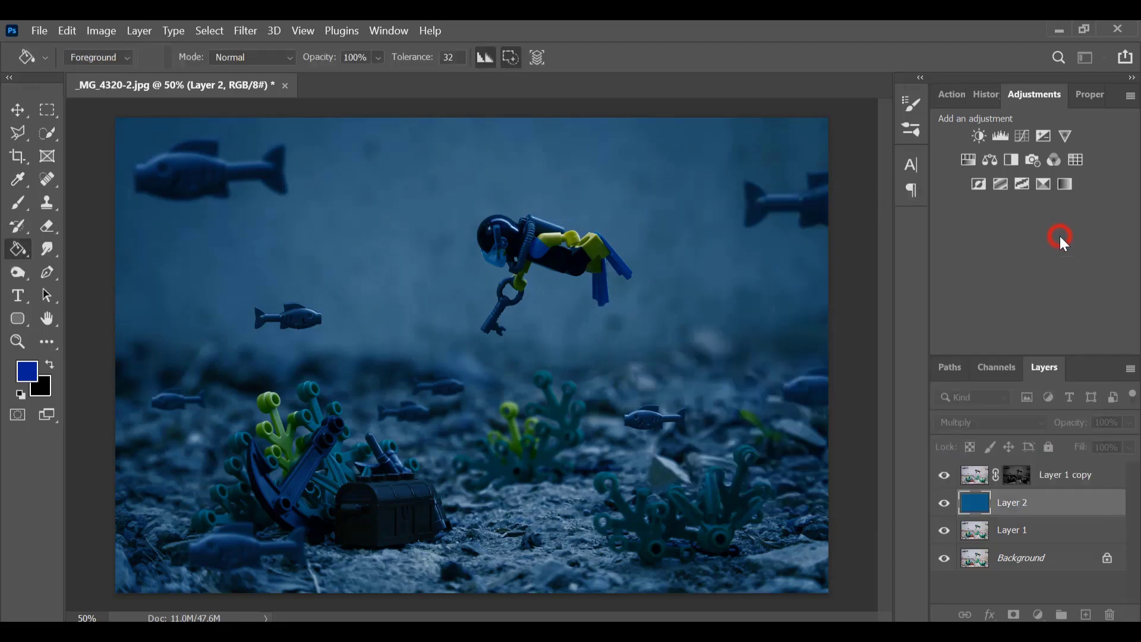
pyautogui.click(1016, 476)
pyautogui.hotkey('ctrl', 'l')
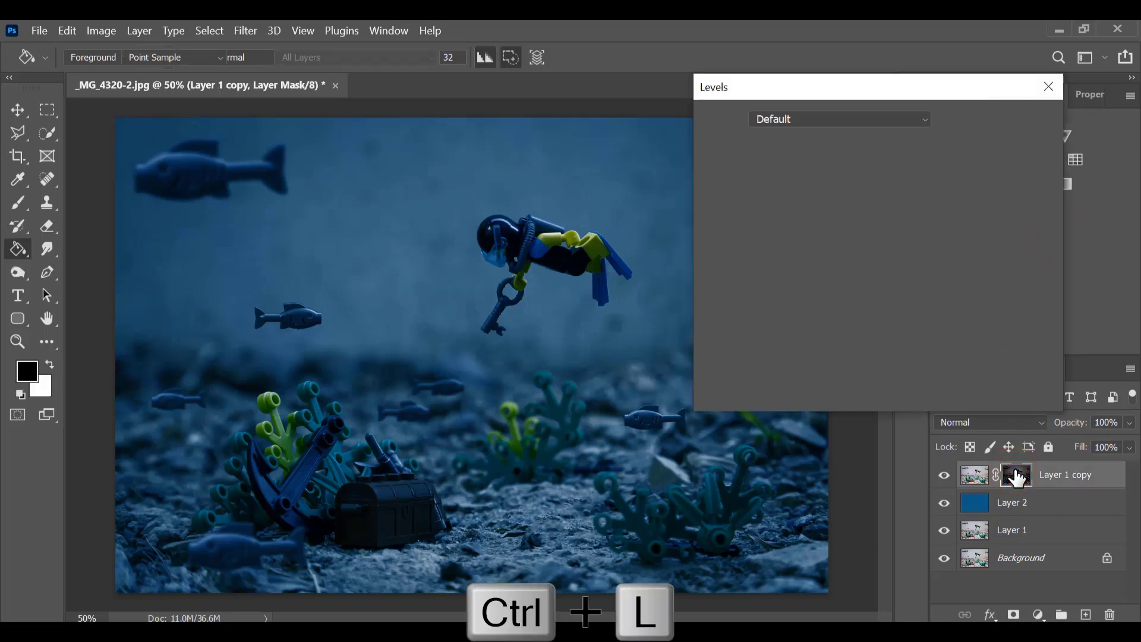
pyautogui.click(855, 286)
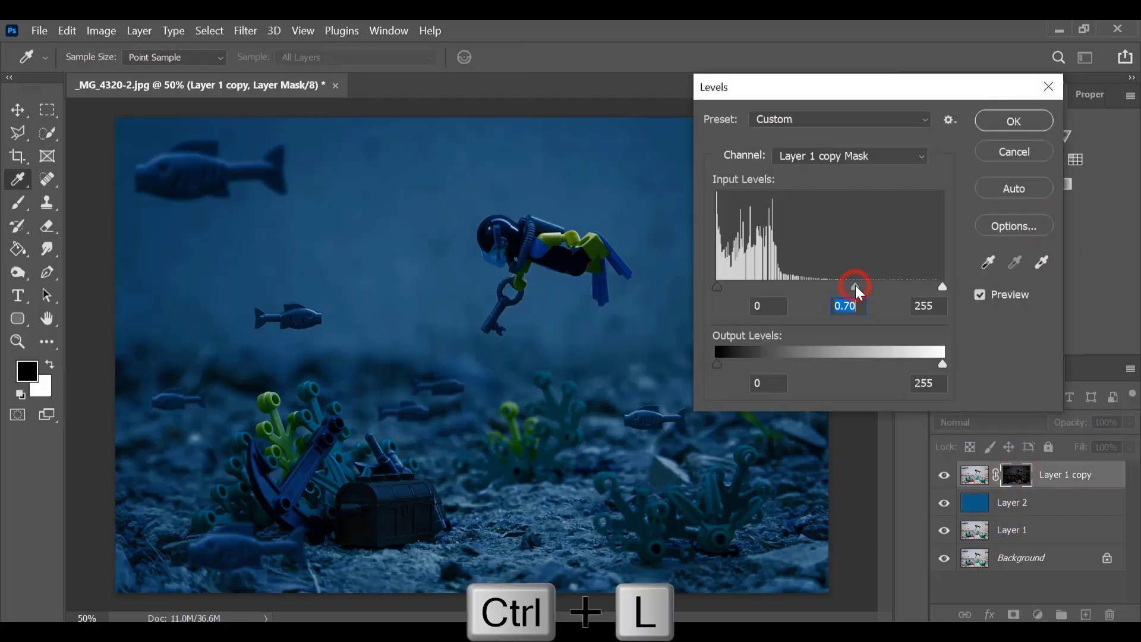
pyautogui.moveTo(853, 285); pyautogui.dragTo(850, 289)
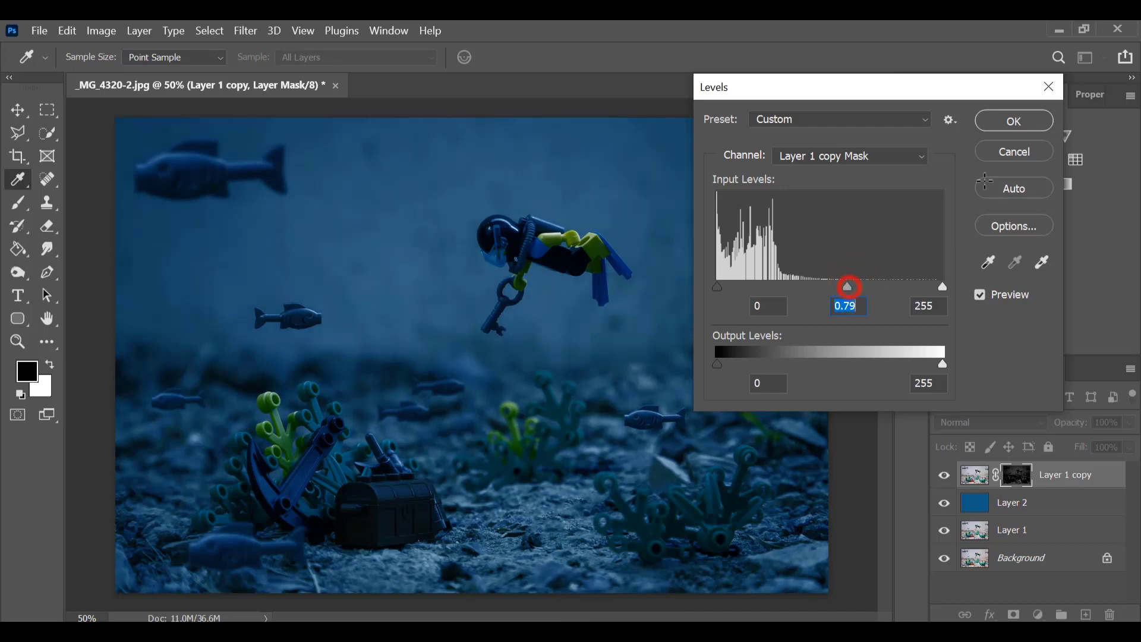
pyautogui.click(1012, 151)
# Add a new layer on top of the stack and set up the Brush tool with white as the foreground color
pyautogui.click(1088, 614)
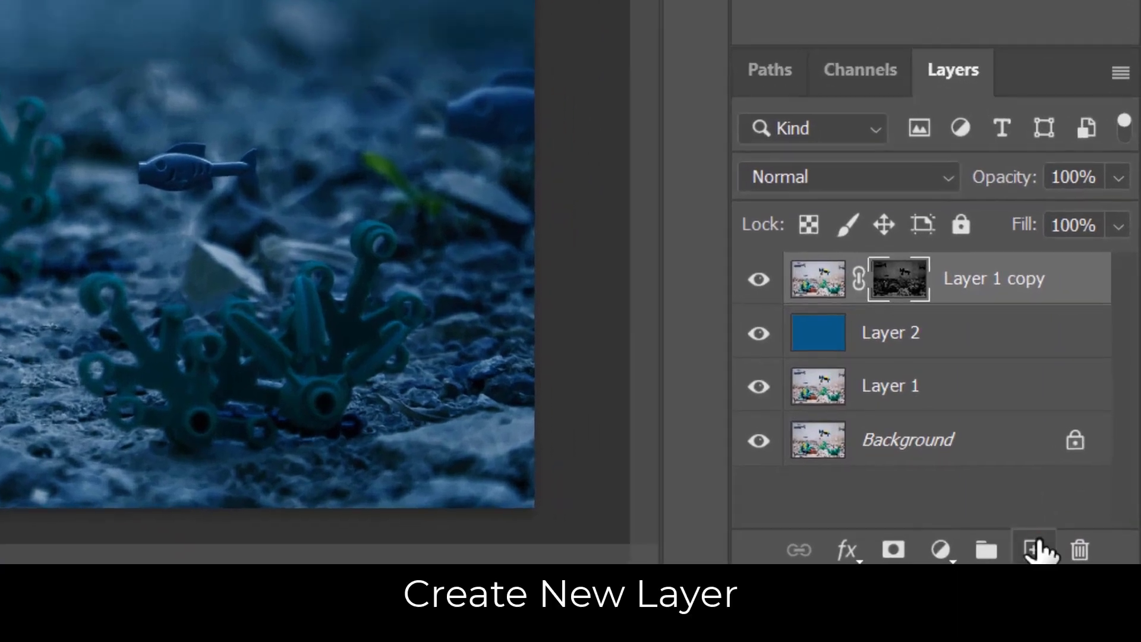
pyautogui.click(1037, 545)
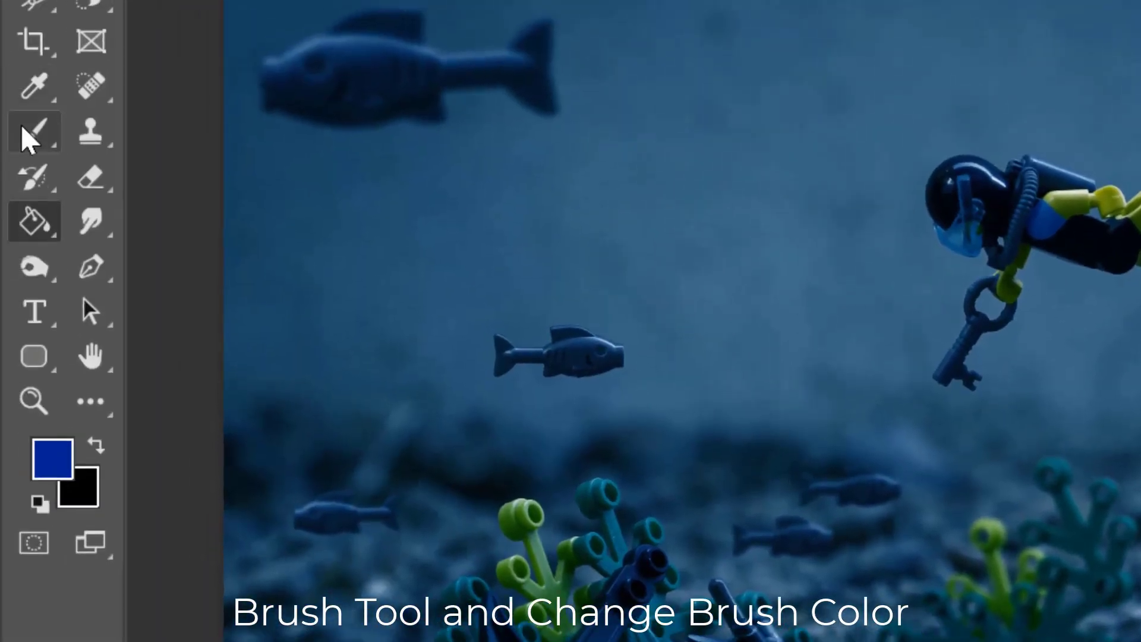
pyautogui.click(23, 128)
pyautogui.click(118, 146)
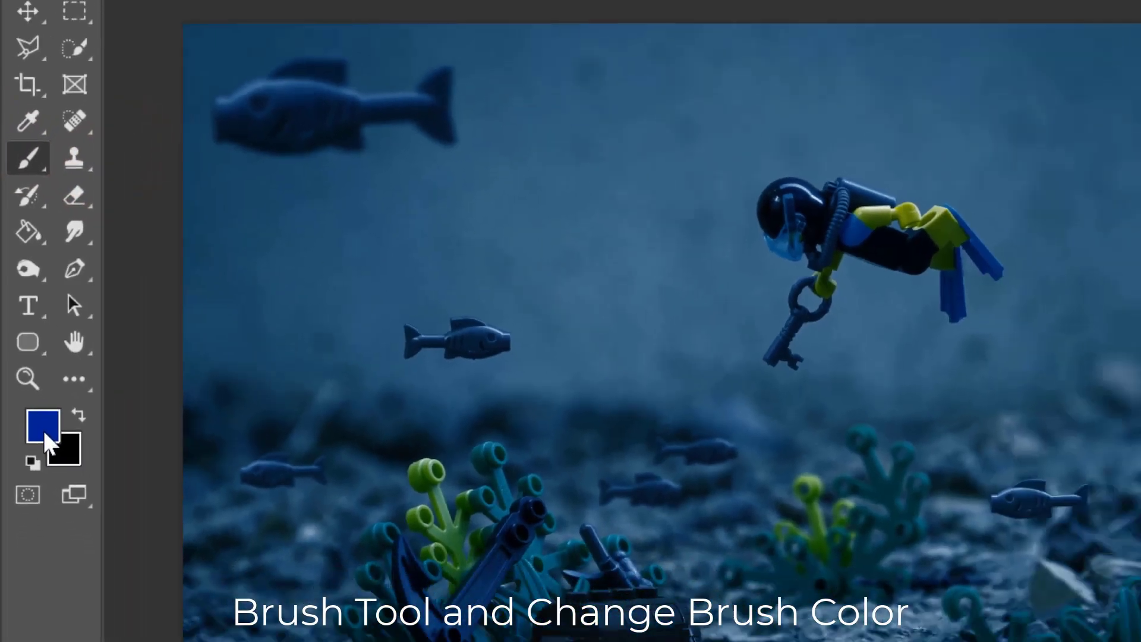
pyautogui.click(52, 457)
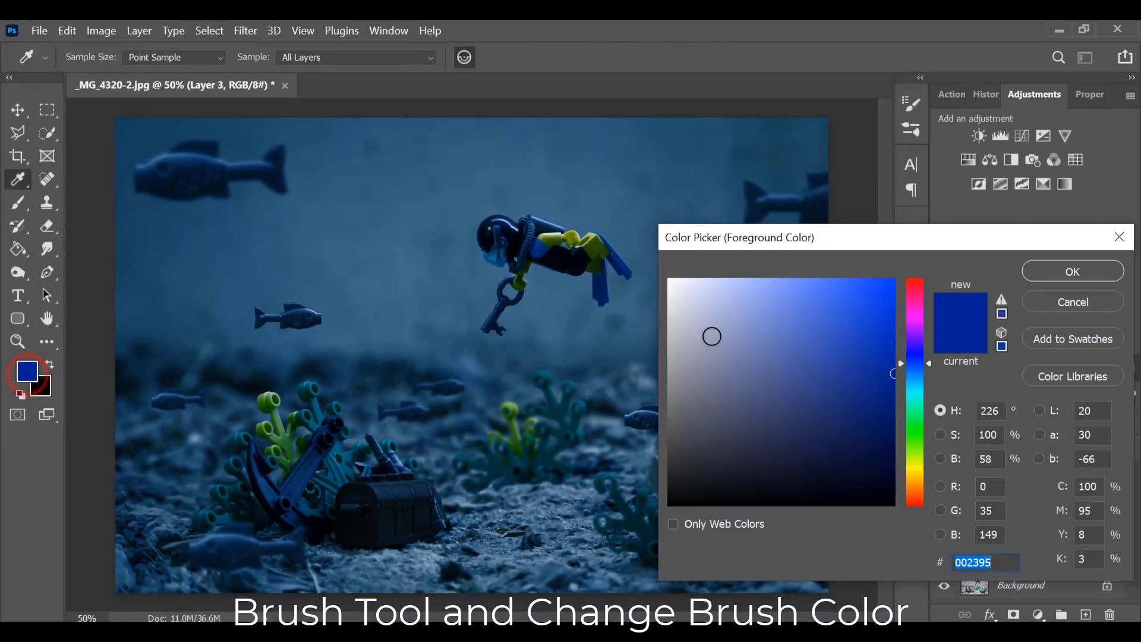
pyautogui.moveTo(720, 316); pyautogui.dragTo(673, 277)
pyautogui.click(1077, 273)
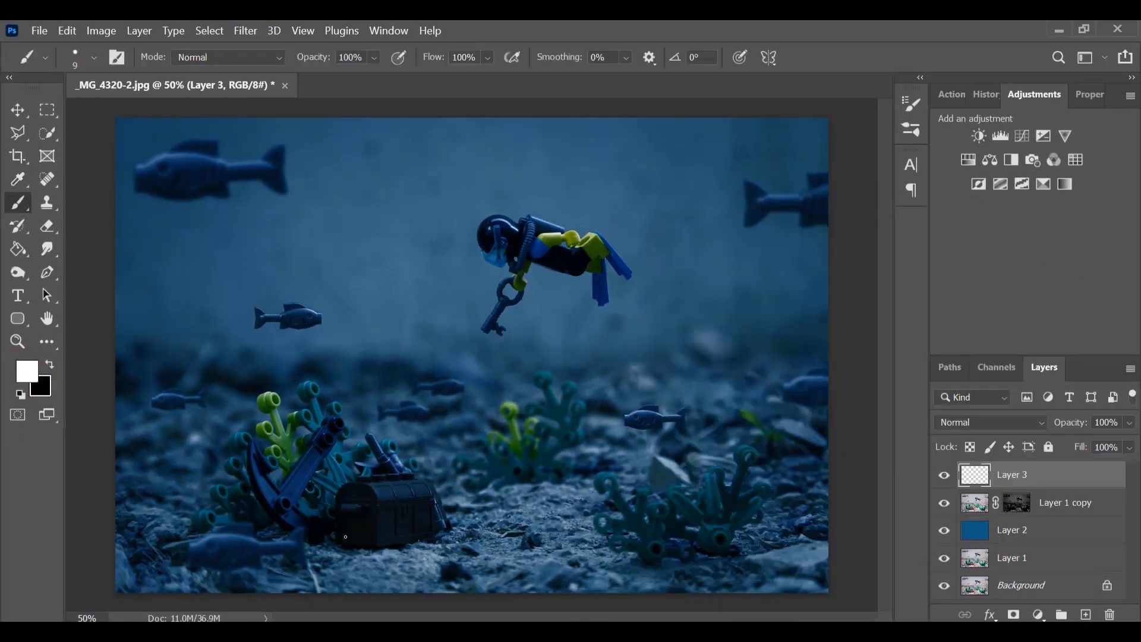
# Paint a straight white 4 px brush line along the seam under the treasure chest's lid, following both visible sides
pyautogui.scroll(6, 402, 520)
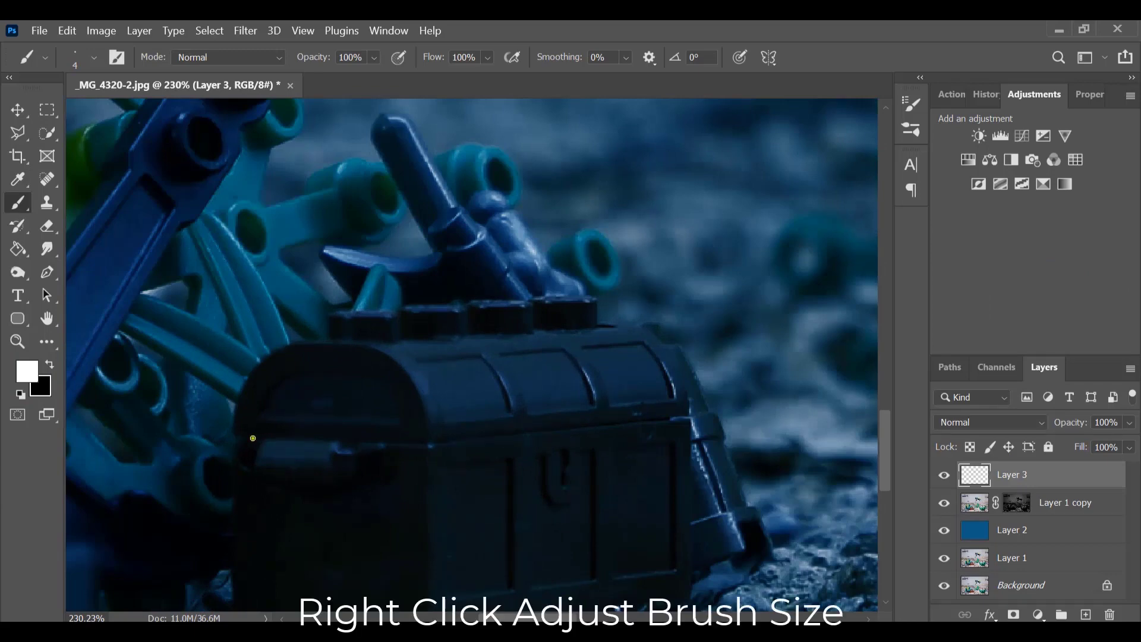
pyautogui.rightClick(253, 438)
pyautogui.rightClick(585, 341)
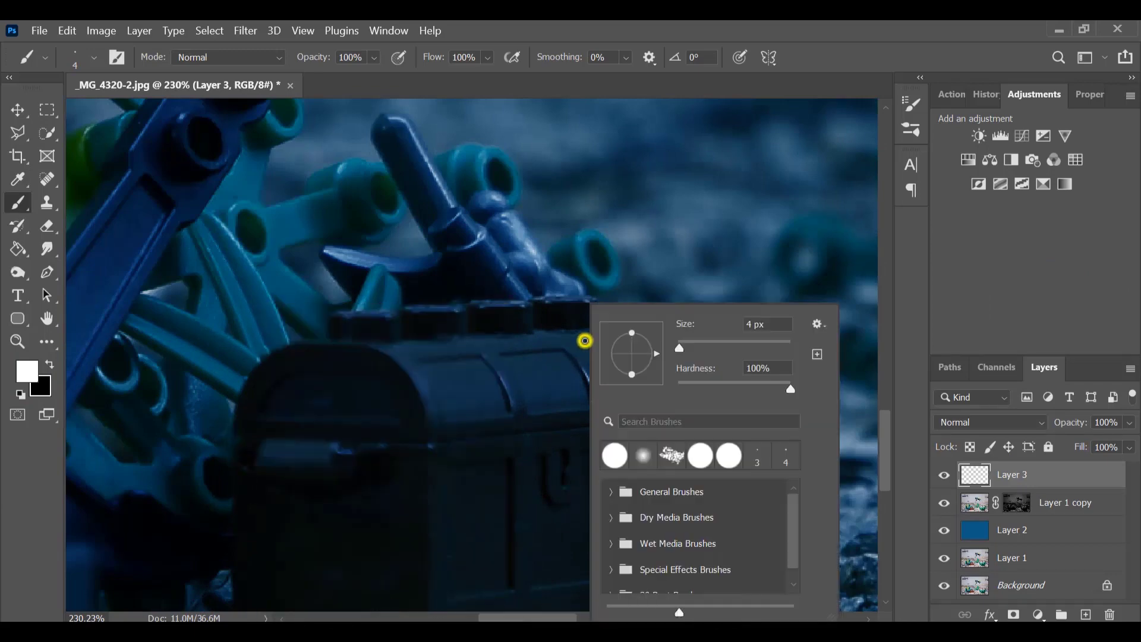
pyautogui.press('Escape')
pyautogui.click(235, 430)
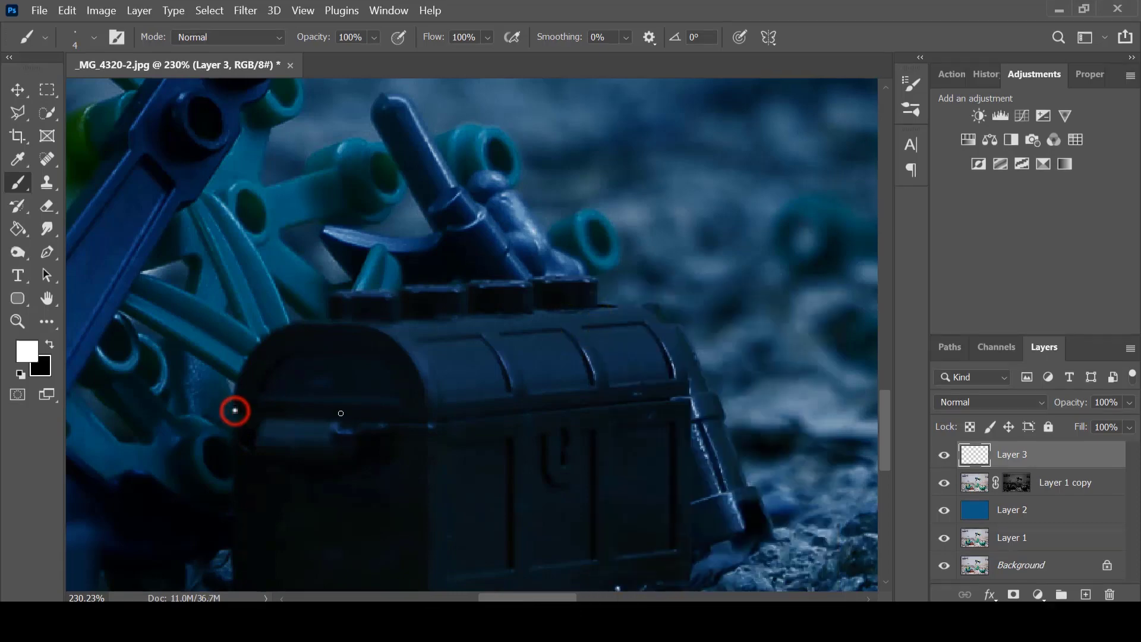
pyautogui.keyDown('shift'); pyautogui.click(428, 420); pyautogui.keyUp('shift')
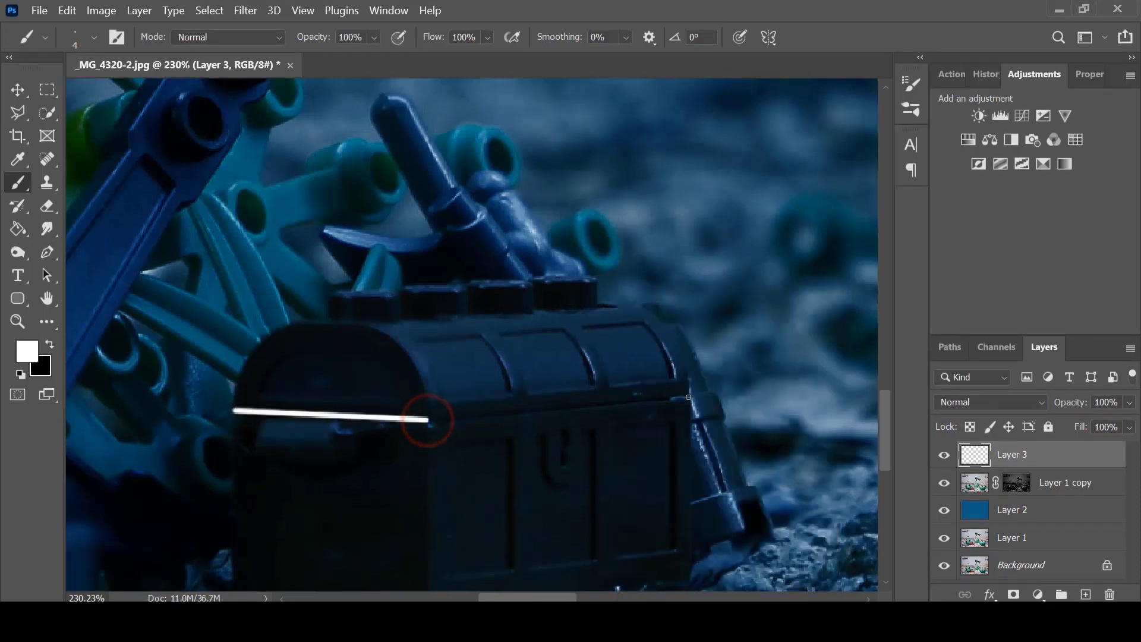
pyautogui.keyDown('shift'); pyautogui.click(689, 397); pyautogui.keyUp('shift')
# Paint the chest's keyhole white on Layer 3, hiding Layer 1 copy and Layer 2 only while painting
pyautogui.scroll(3, 574, 442)
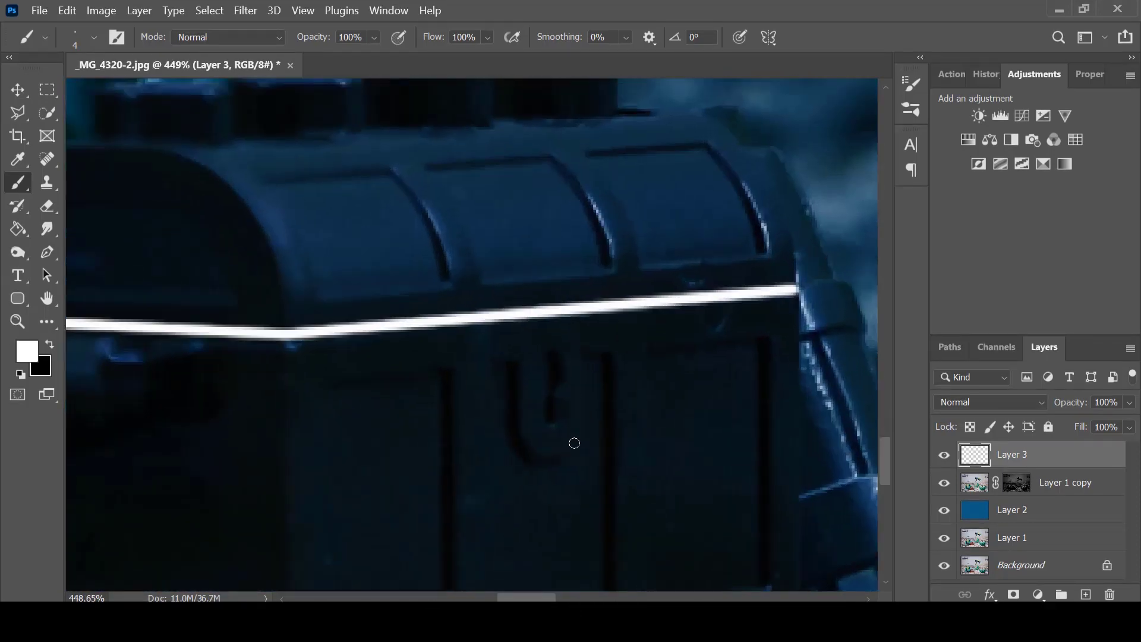
pyautogui.click(944, 483)
pyautogui.click(944, 510)
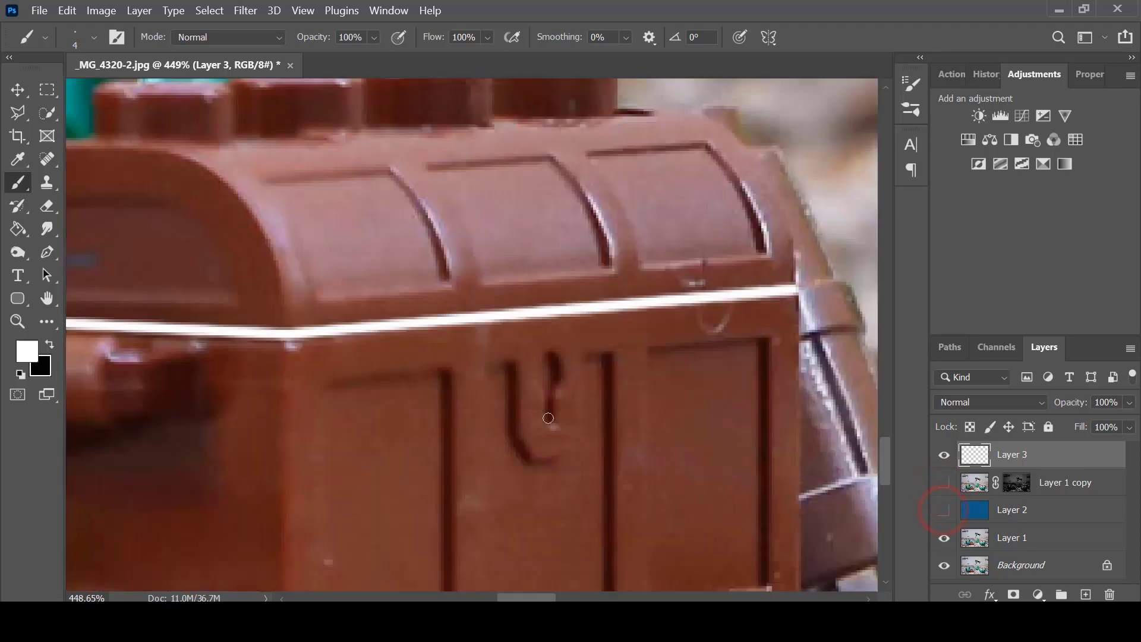
pyautogui.moveTo(550, 392)
pyautogui.mouseDown()
pyautogui.moveTo(550, 366)
pyautogui.moveTo(549, 376)
pyautogui.mouseUp()
pyautogui.moveTo(945, 511); pyautogui.dragTo(945, 483)
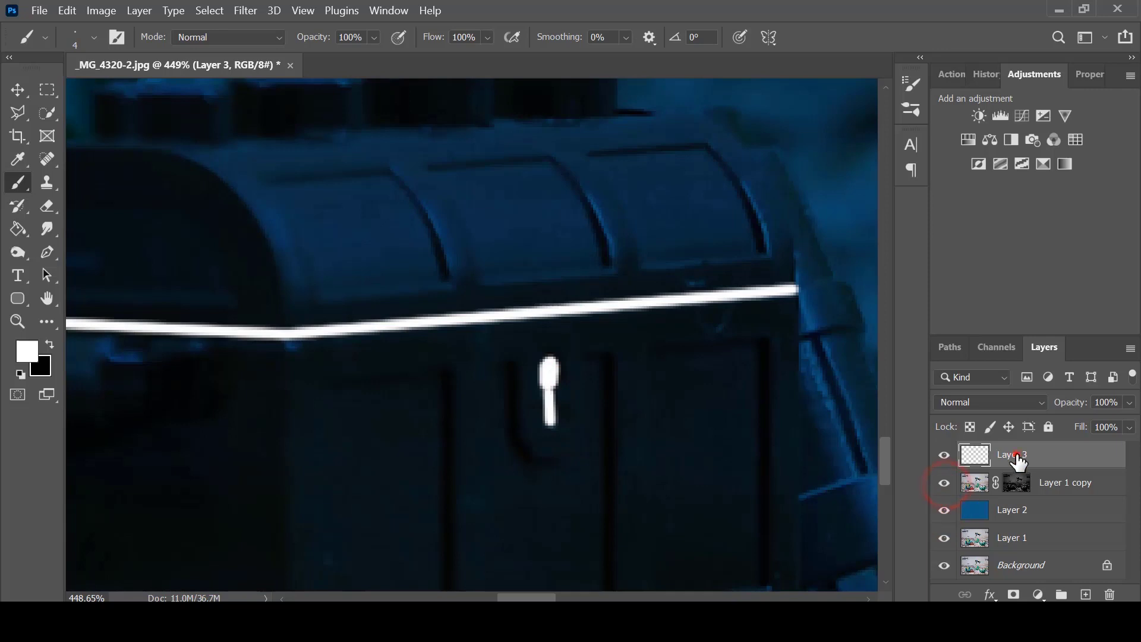
# Add an Outer Glow style to Layer 3 with a size of 16 px and an opacity of 54%
pyautogui.click(991, 593)
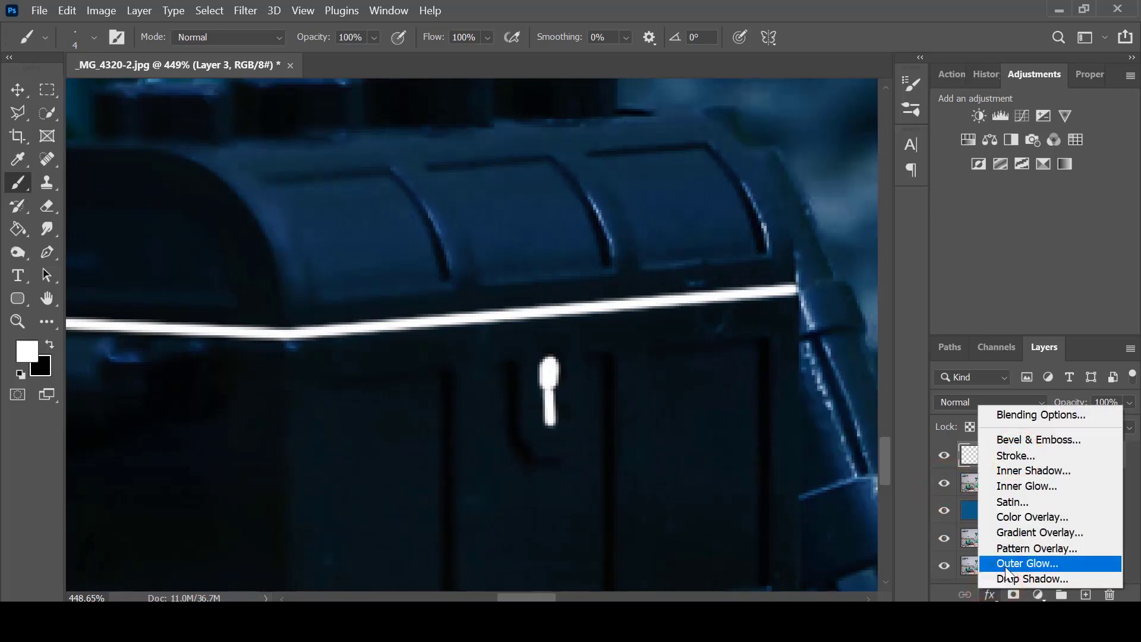
pyautogui.click(1005, 564)
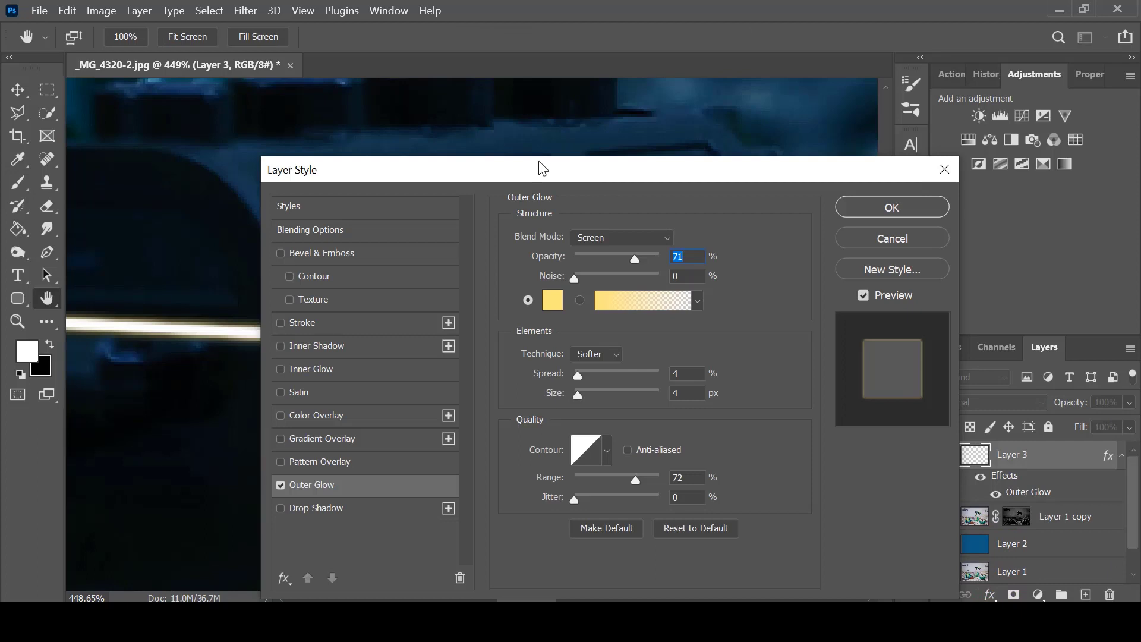
pyautogui.moveTo(513, 168); pyautogui.dragTo(847, 141)
pyautogui.moveTo(921, 365); pyautogui.dragTo(919, 366)
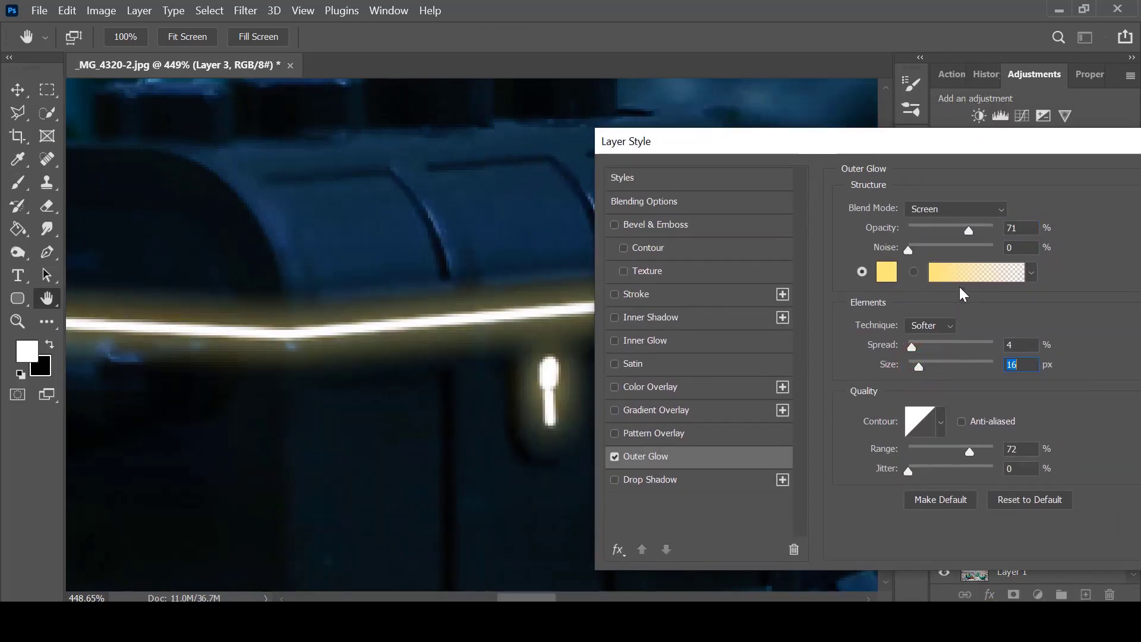
pyautogui.click(955, 227)
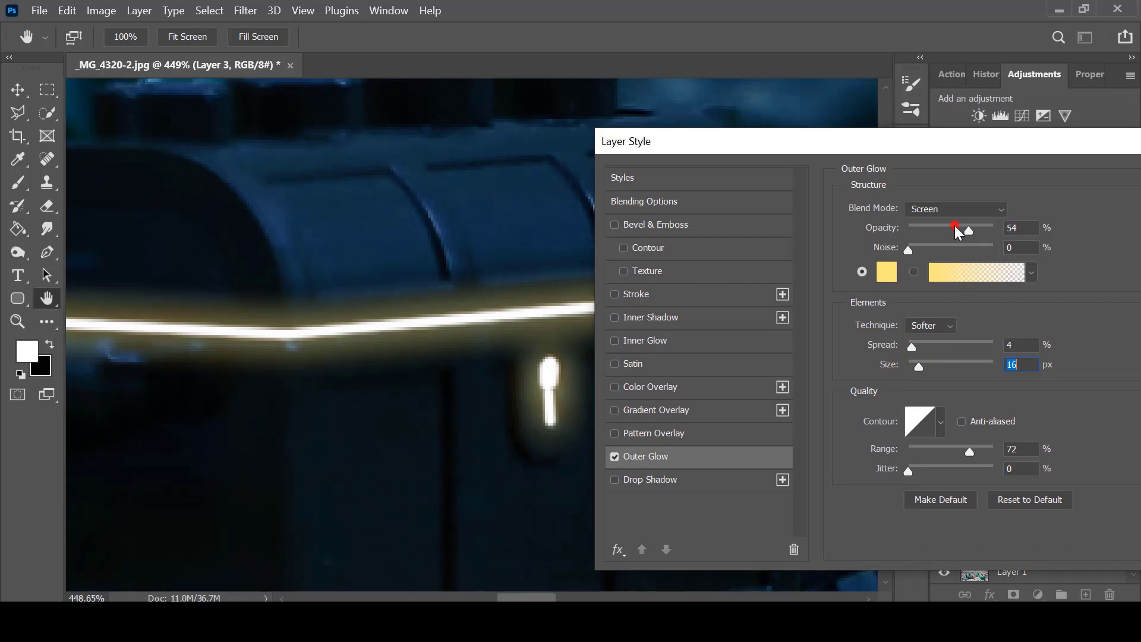
# Change the Outer Glow color to the warm orange ffc27a and apply the layer style
pyautogui.click(892, 279)
pyautogui.moveTo(910, 456); pyautogui.dragTo(914, 462)
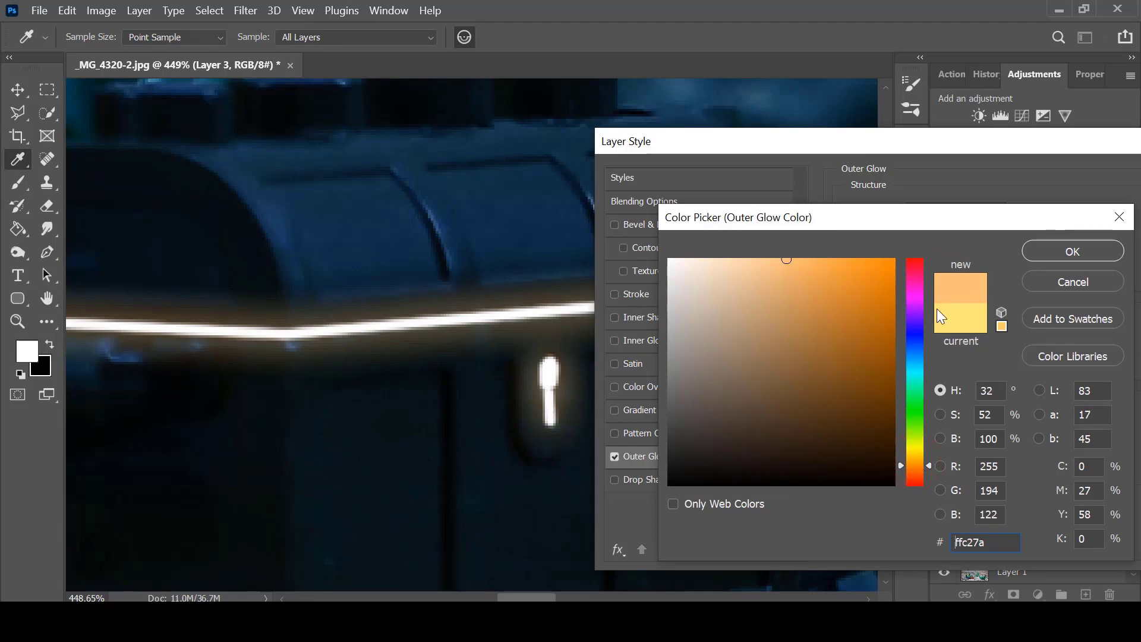
pyautogui.click(1039, 250)
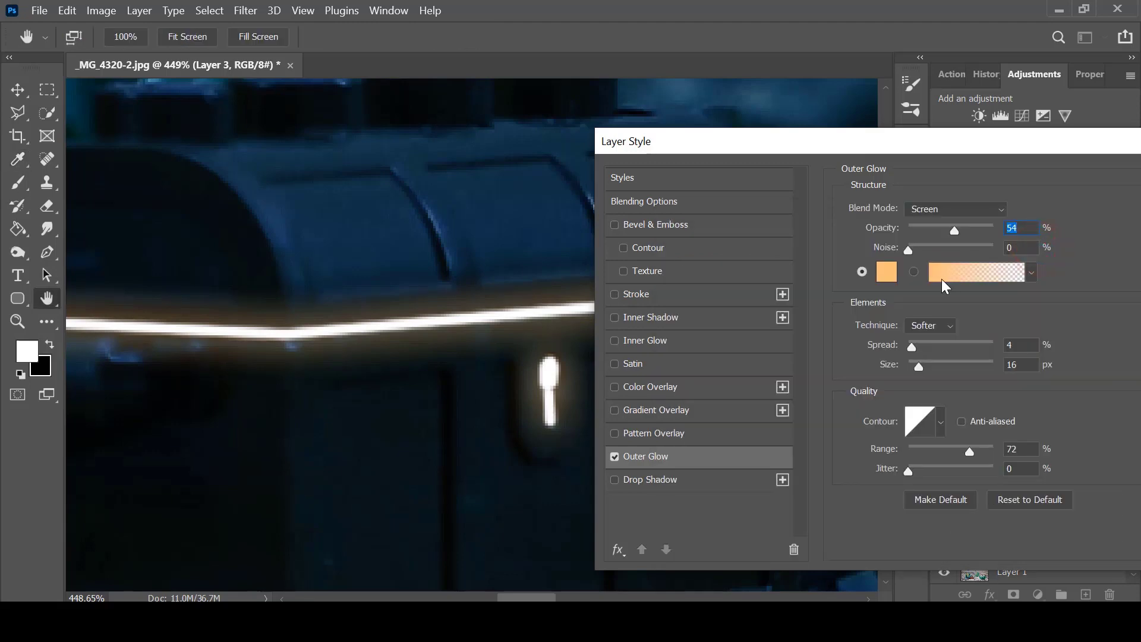
pyautogui.moveTo(963, 146); pyautogui.dragTo(872, 146)
pyautogui.click(1104, 178)
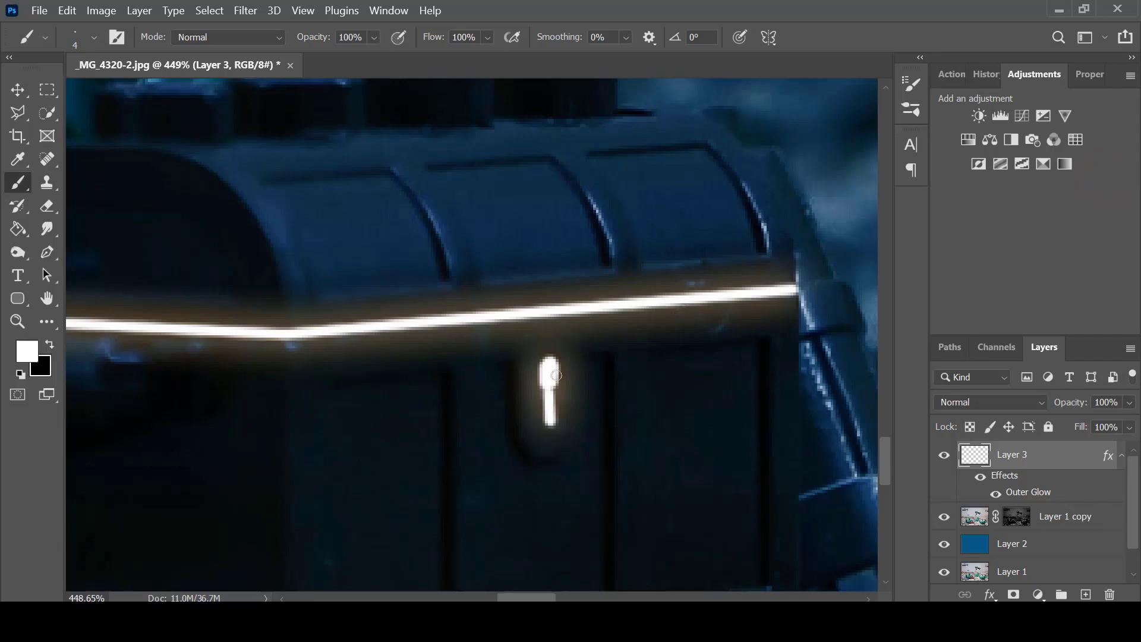
# Add a new layer above the glowing line layer and switch to the Gradient tool
pyautogui.scroll(-5, 557, 375)
pyautogui.moveTo(611, 416); pyautogui.dragTo(550, 394)
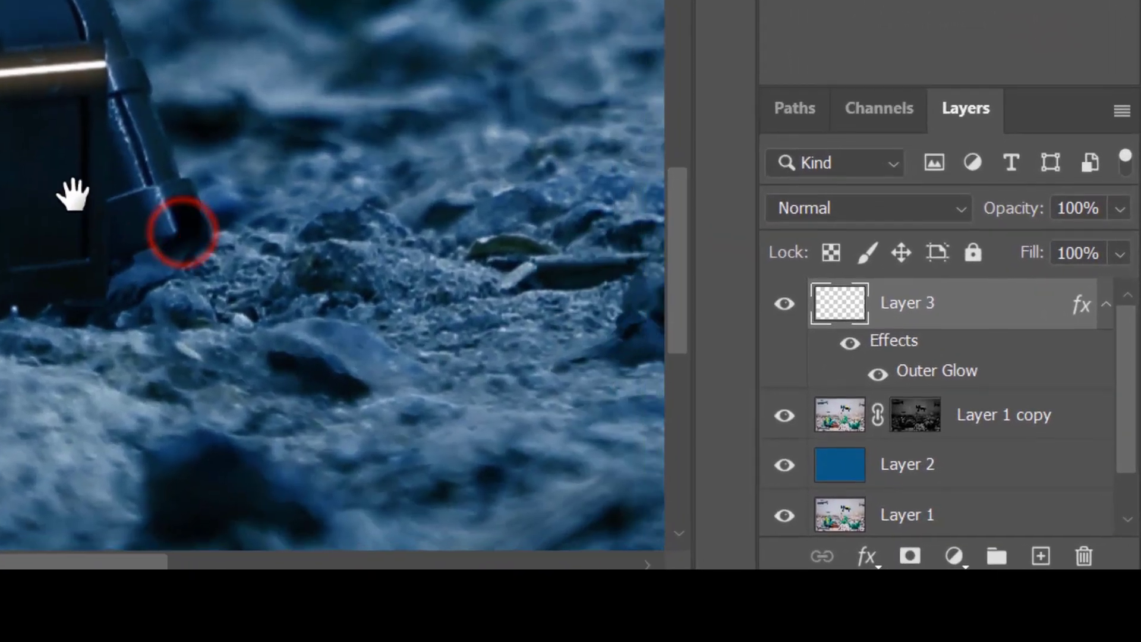
pyautogui.click(1039, 555)
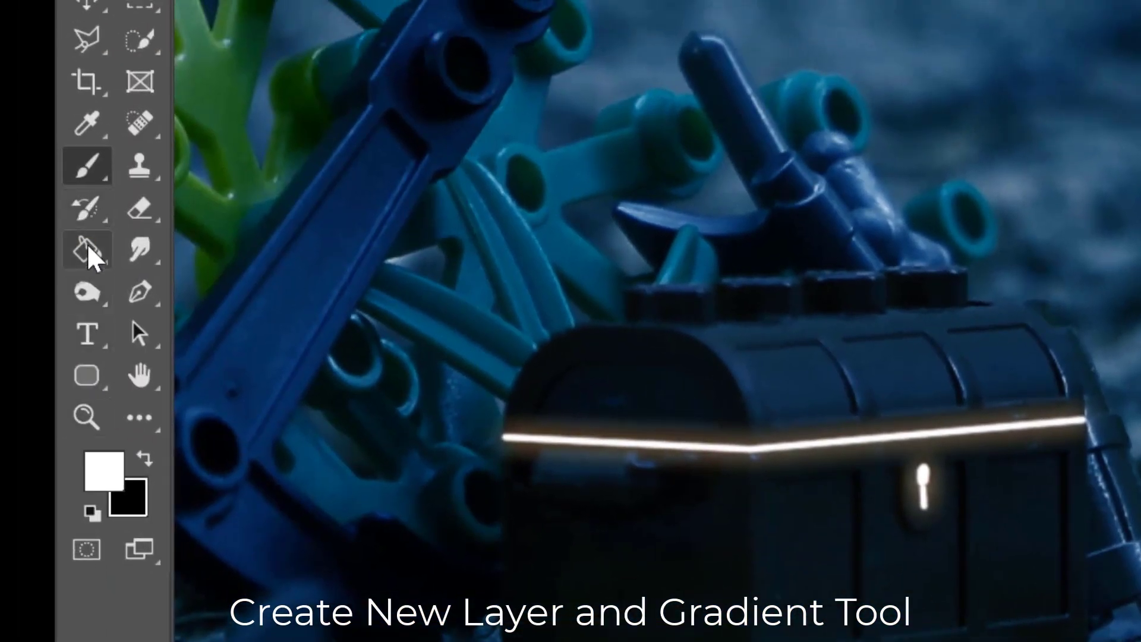
pyautogui.rightClick(89, 253)
pyautogui.click(171, 248)
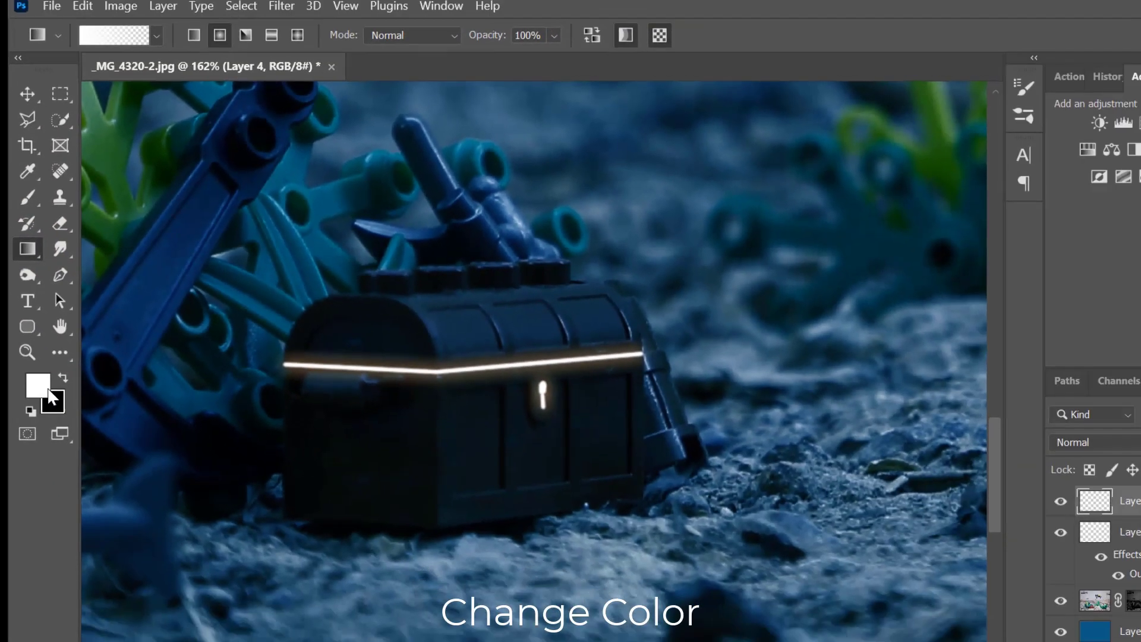
# Set the foreground color to the light orange ffc560 for the gradient
pyautogui.click(118, 475)
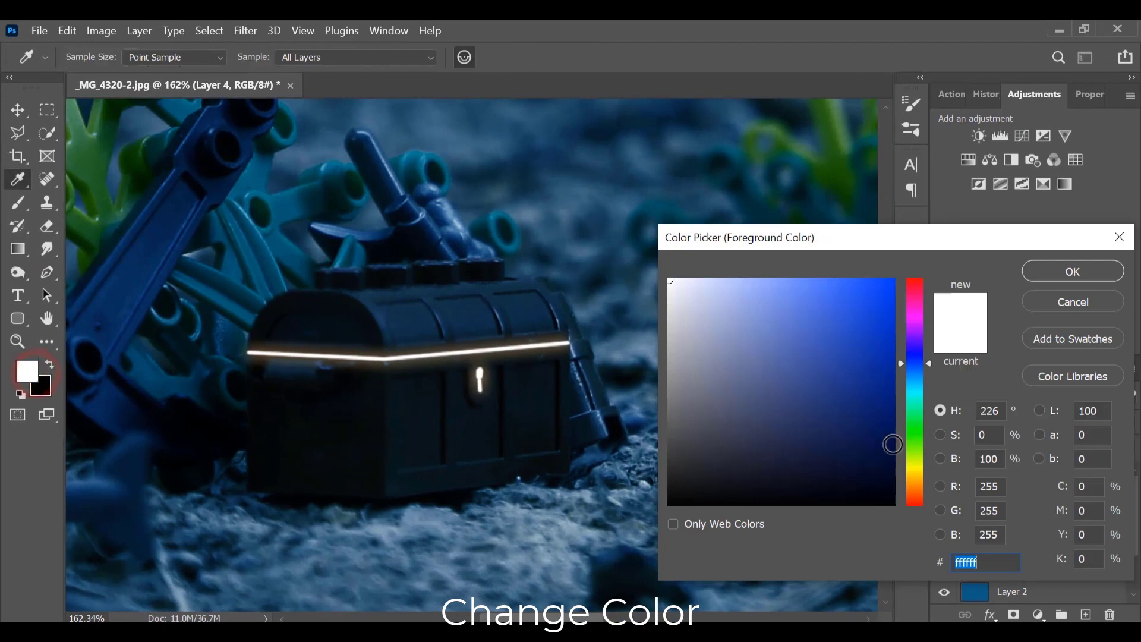
pyautogui.click(918, 468)
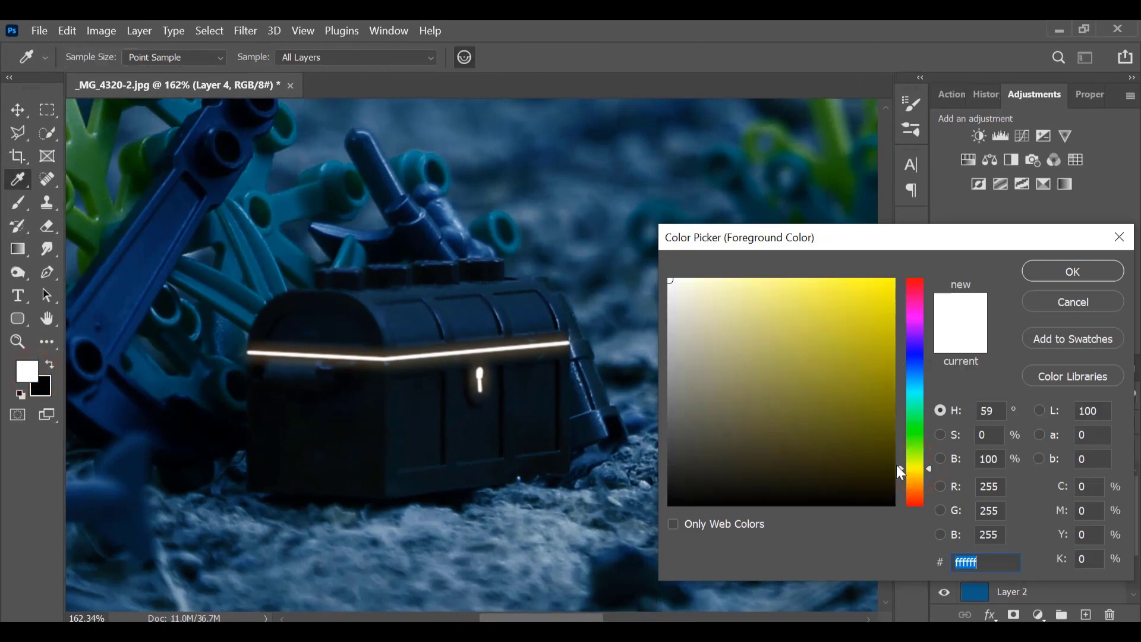
pyautogui.click(916, 482)
pyautogui.moveTo(816, 293); pyautogui.dragTo(809, 267)
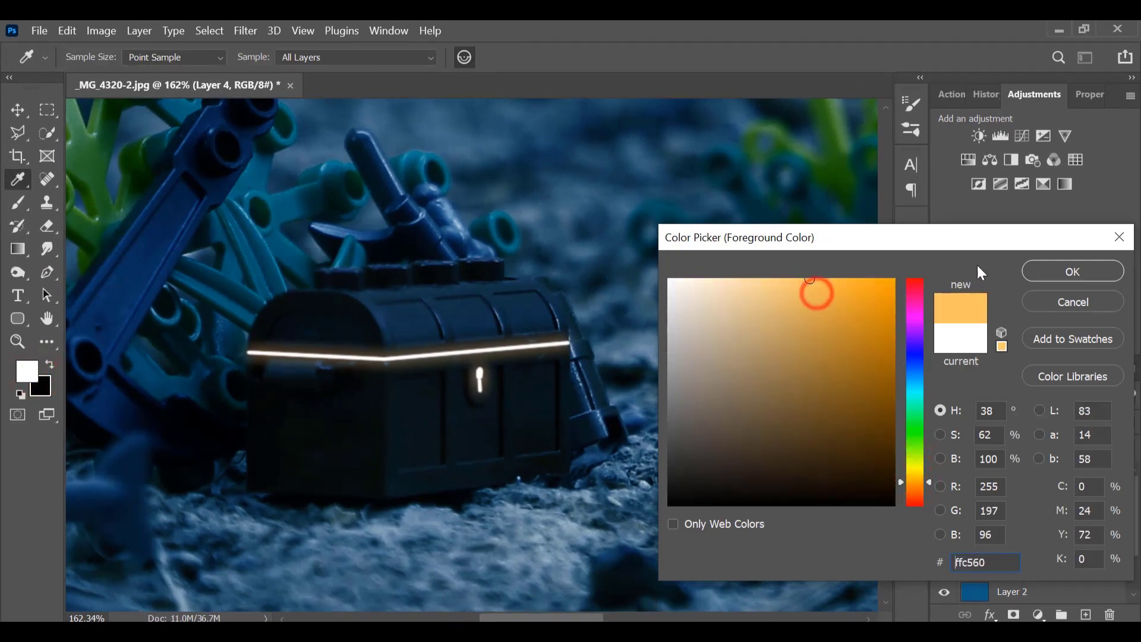
pyautogui.click(1033, 268)
pyautogui.press('g')
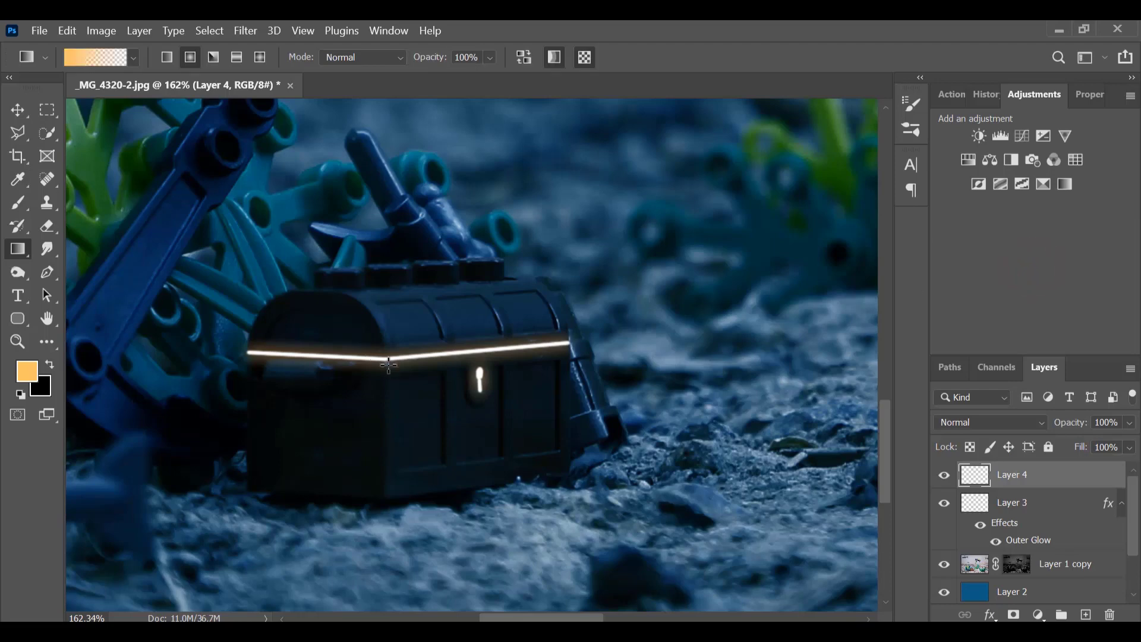
# Draw a radial orange gradient on the chest and transform it into a wide, flat ellipse on the ground in front
pyautogui.moveTo(388, 365); pyautogui.dragTo(372, 276)
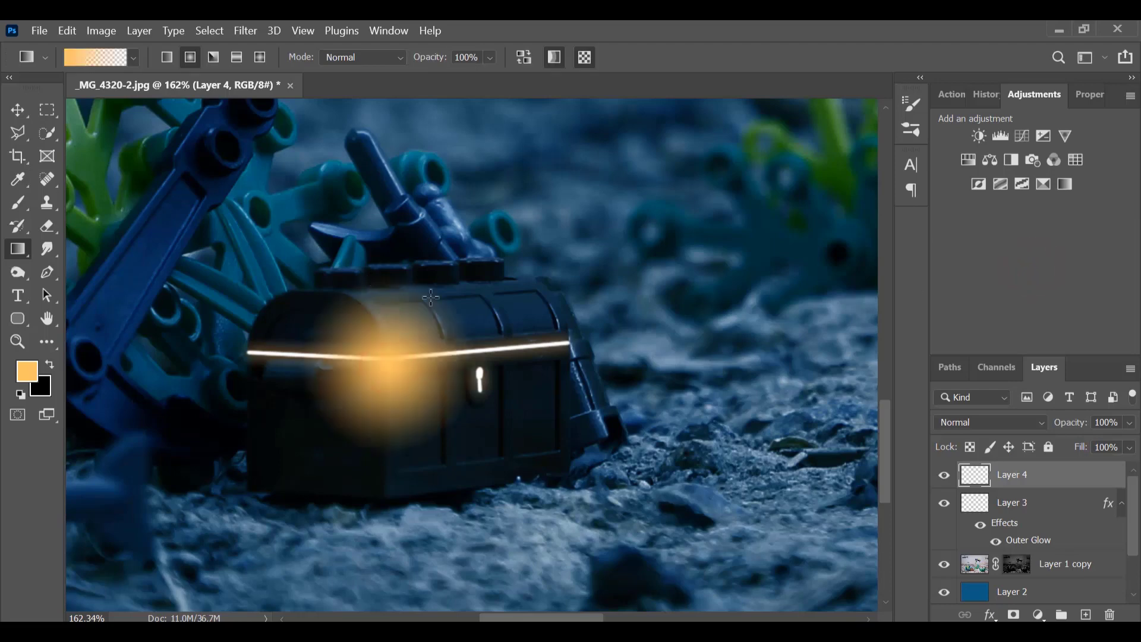
pyautogui.press('v')
pyautogui.moveTo(392, 280); pyautogui.dragTo(389, 403)
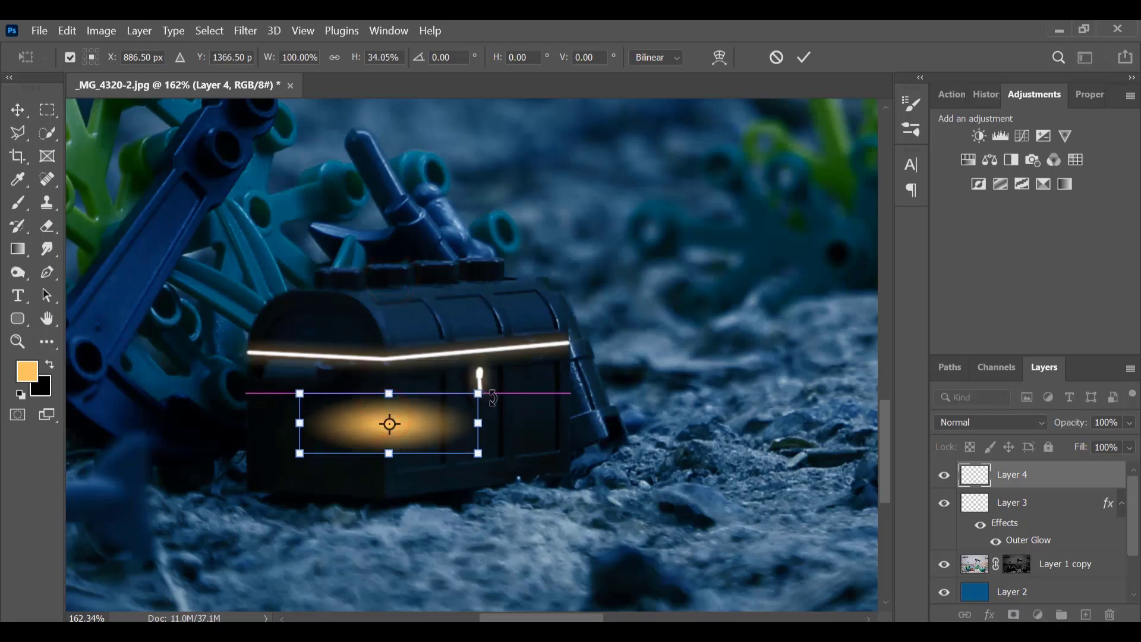
pyautogui.moveTo(479, 393); pyautogui.dragTo(645, 346)
pyautogui.moveTo(539, 418); pyautogui.dragTo(597, 493)
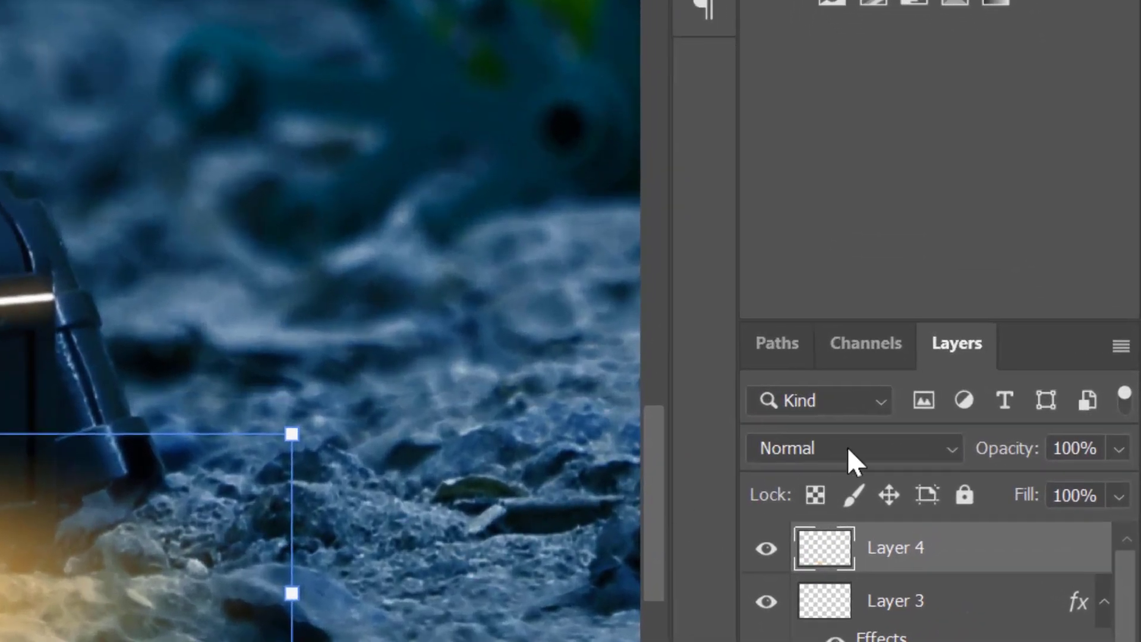
# Set Layer 4's blend mode to Overlay and scale the gradient up to about 120%
pyautogui.click(987, 423)
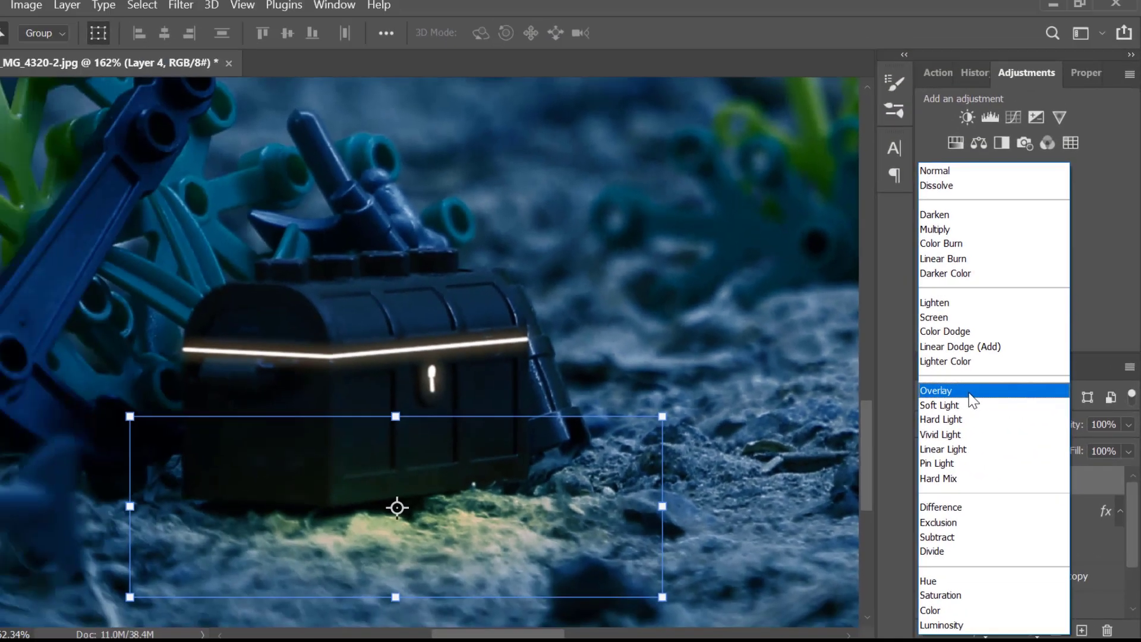
pyautogui.click(969, 391)
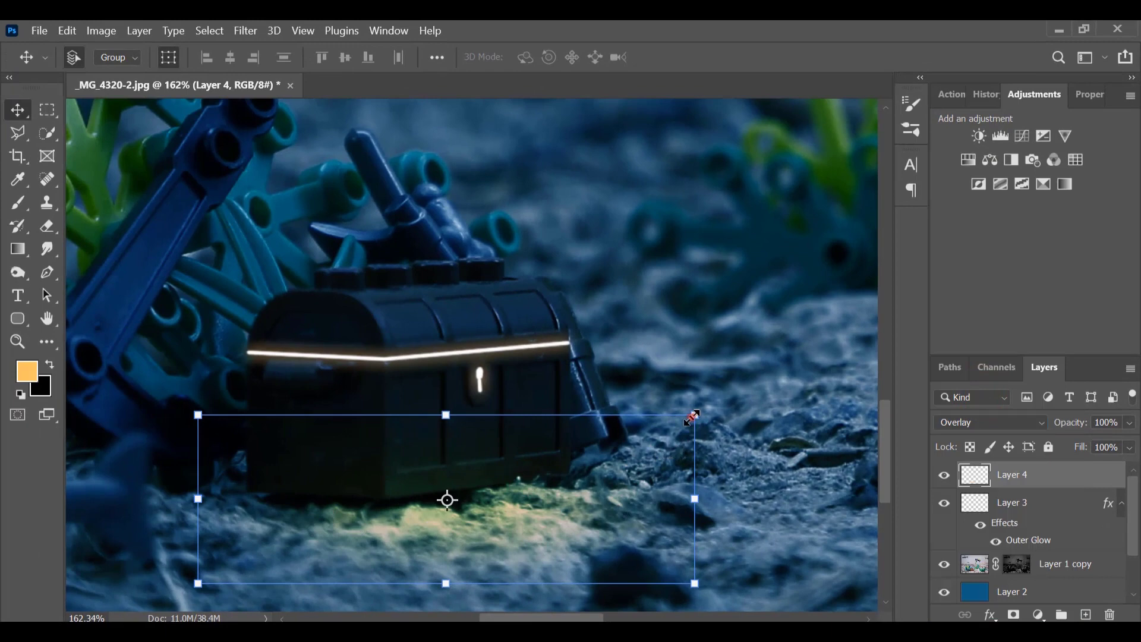
pyautogui.moveTo(694, 415); pyautogui.dragTo(745, 397)
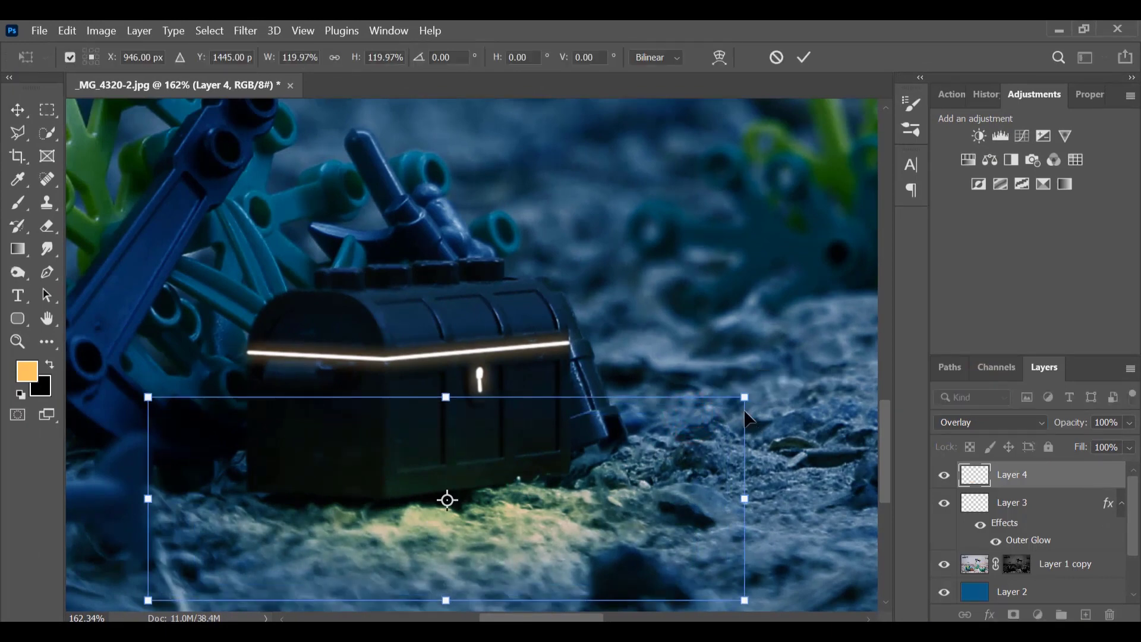
pyautogui.press('Return')
# Duplicate Layer 4 and shrink the copy to about 63%, adjusting its height and position at the chest's base
pyautogui.hotkey('ctrl', 'j')
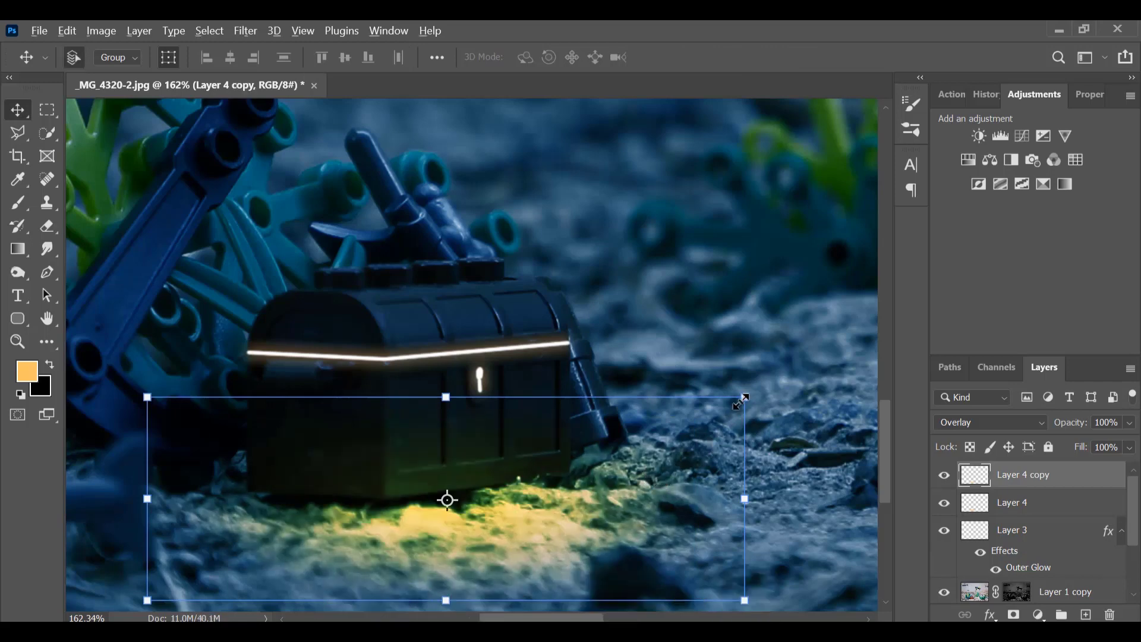
pyautogui.moveTo(740, 403); pyautogui.dragTo(636, 434)
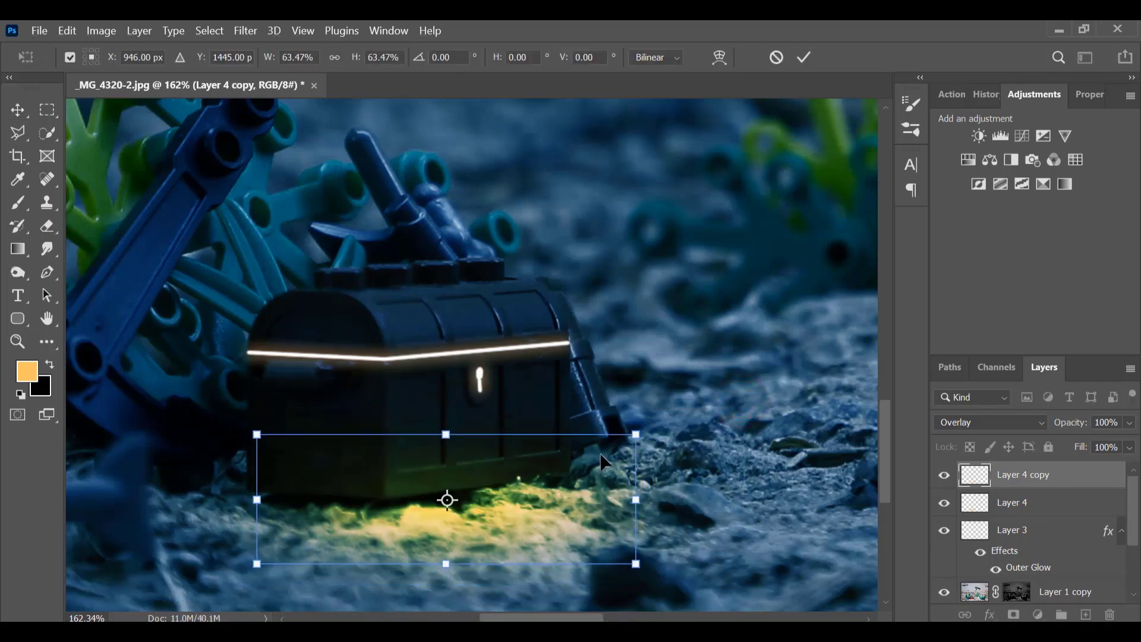
pyautogui.moveTo(443, 434); pyautogui.dragTo(448, 412)
pyautogui.moveTo(529, 461); pyautogui.dragTo(554, 456)
pyautogui.press('Return')
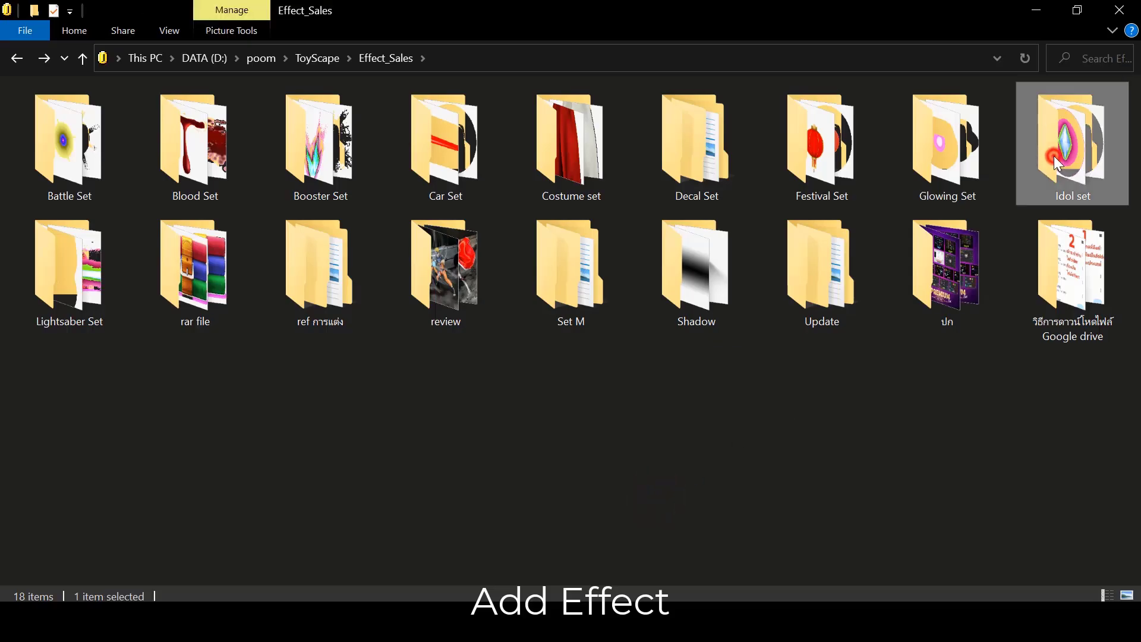
# Place the ID (5) light-ray image from File Explorer's Idol set folder into the Photoshop document as a new layer
pyautogui.doubleClick(1056, 159)
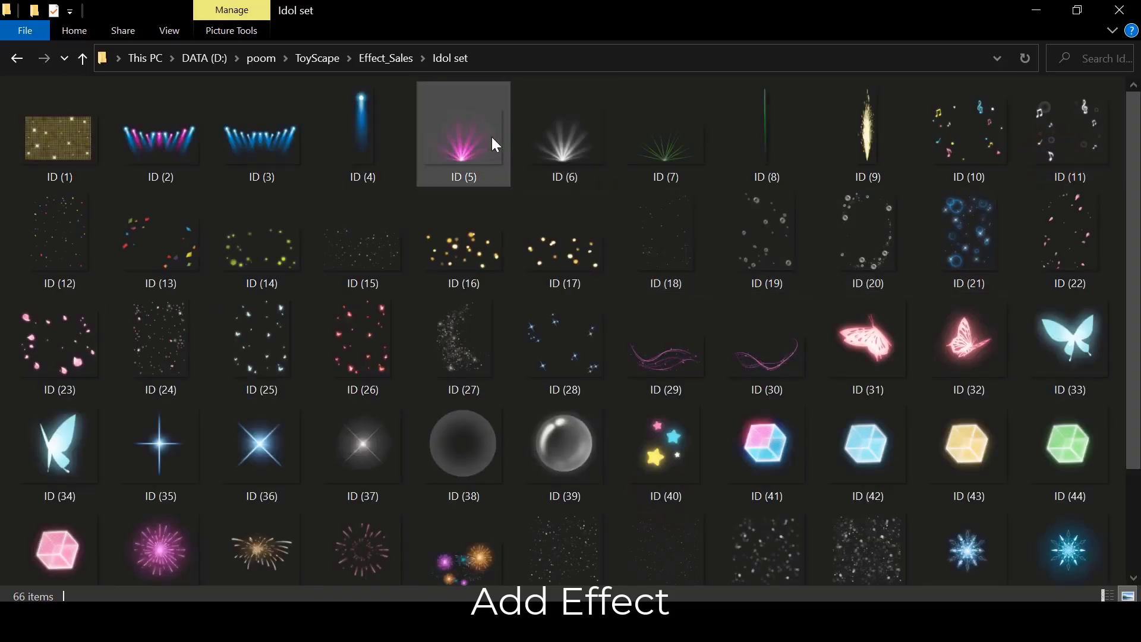
pyautogui.click(488, 138)
pyautogui.moveTo(469, 144); pyautogui.dragTo(484, 322)
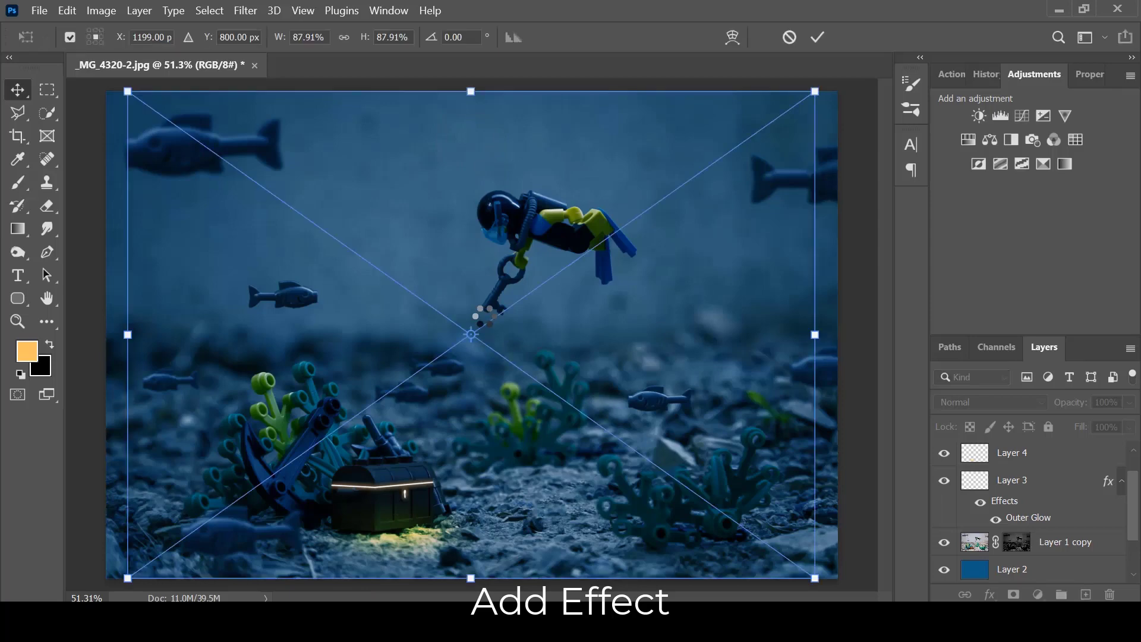
pyautogui.press('Return')
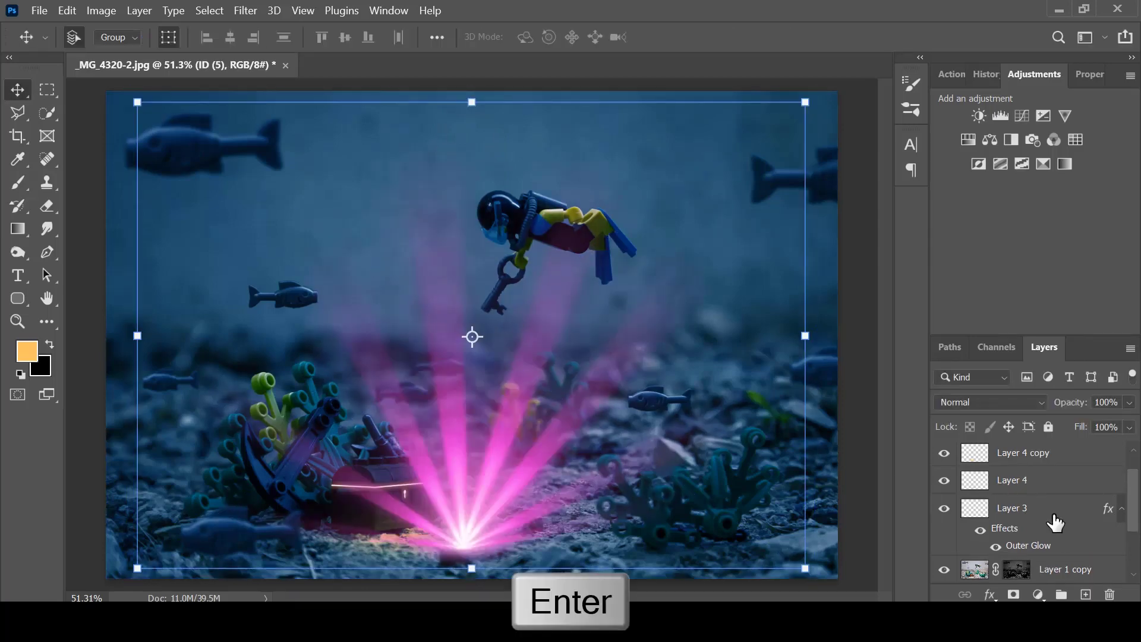
# Rasterize the ID (5) light-ray layer
pyautogui.scroll(-3, 1057, 515)
pyautogui.scroll(3, 1060, 515)
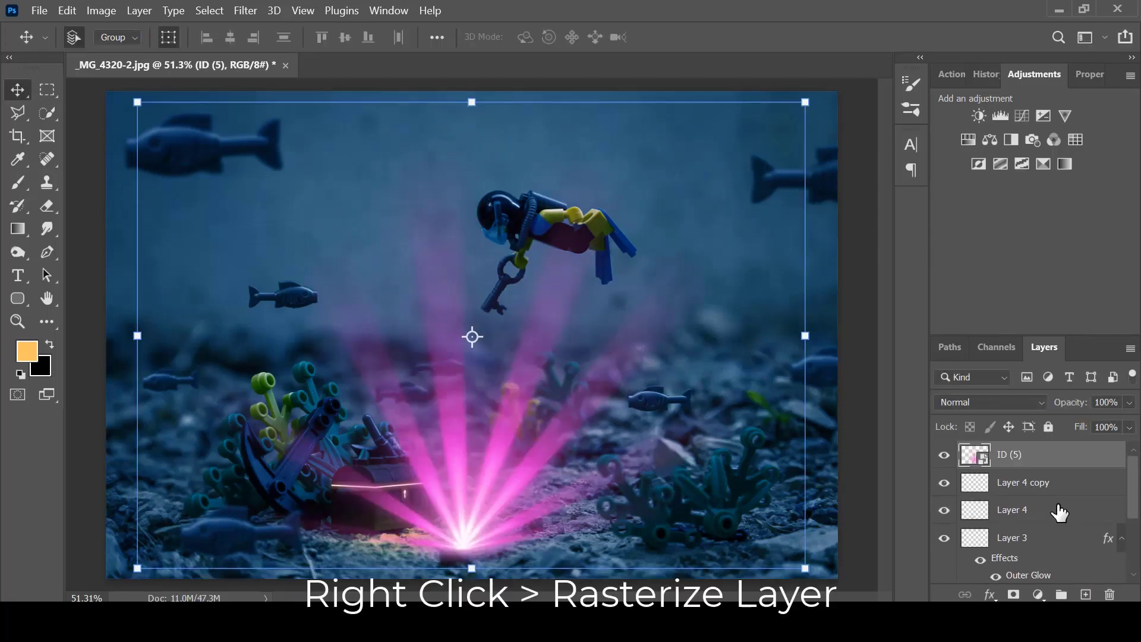
pyautogui.rightClick(1006, 464)
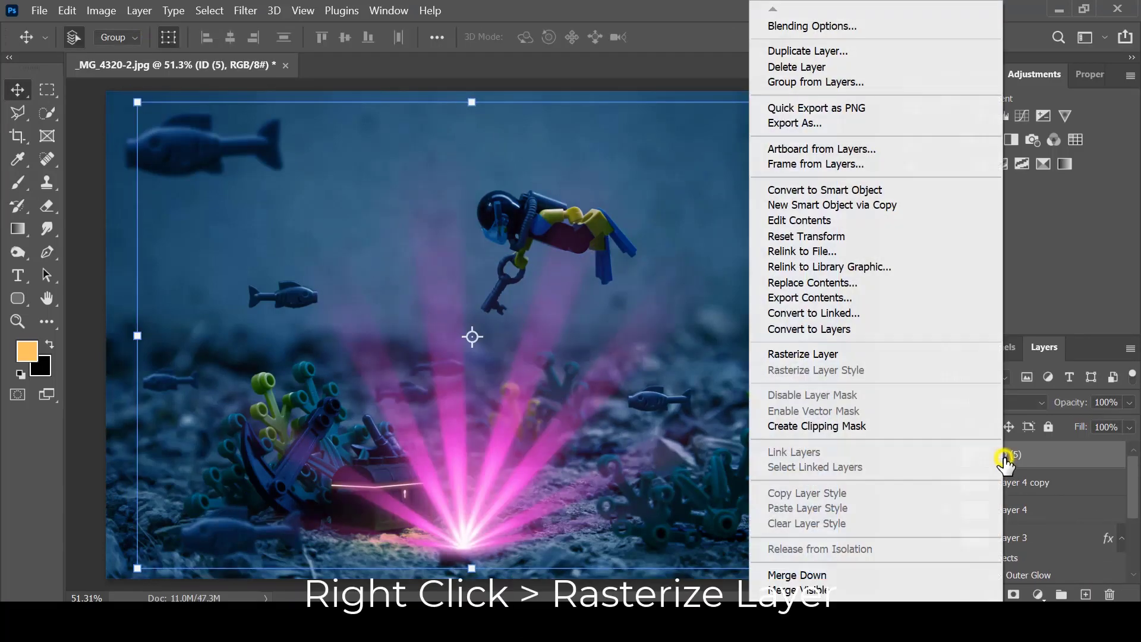
pyautogui.click(889, 355)
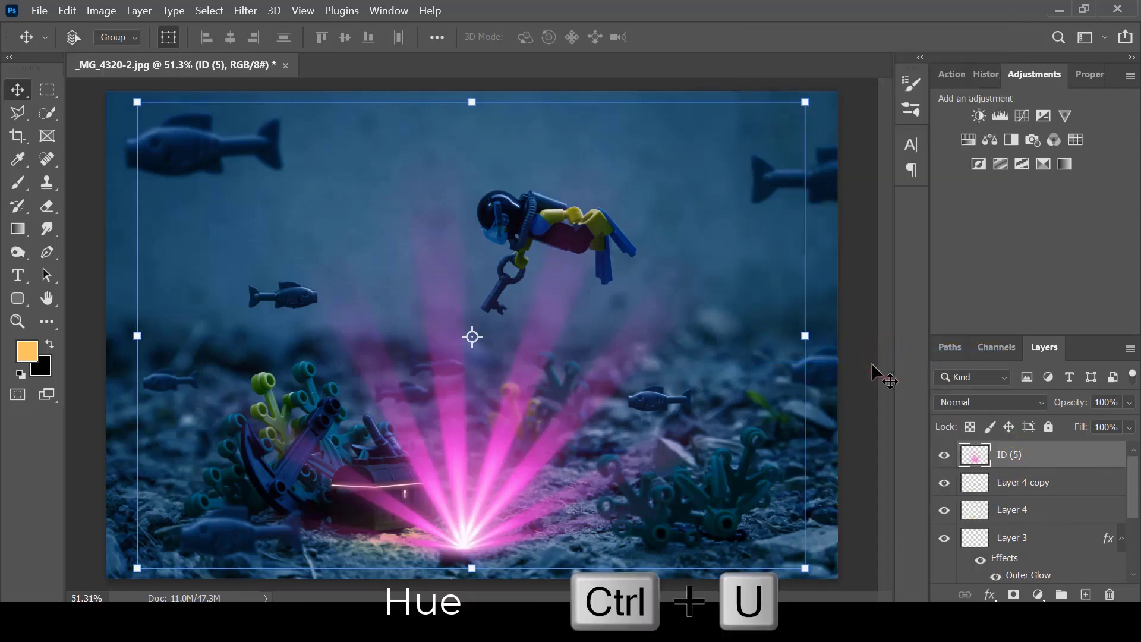
# Recolour the light rays to yellow with Hue/Saturation, setting Hue to +112 and Saturation to -14
pyautogui.hotkey('ctrl', 'u')
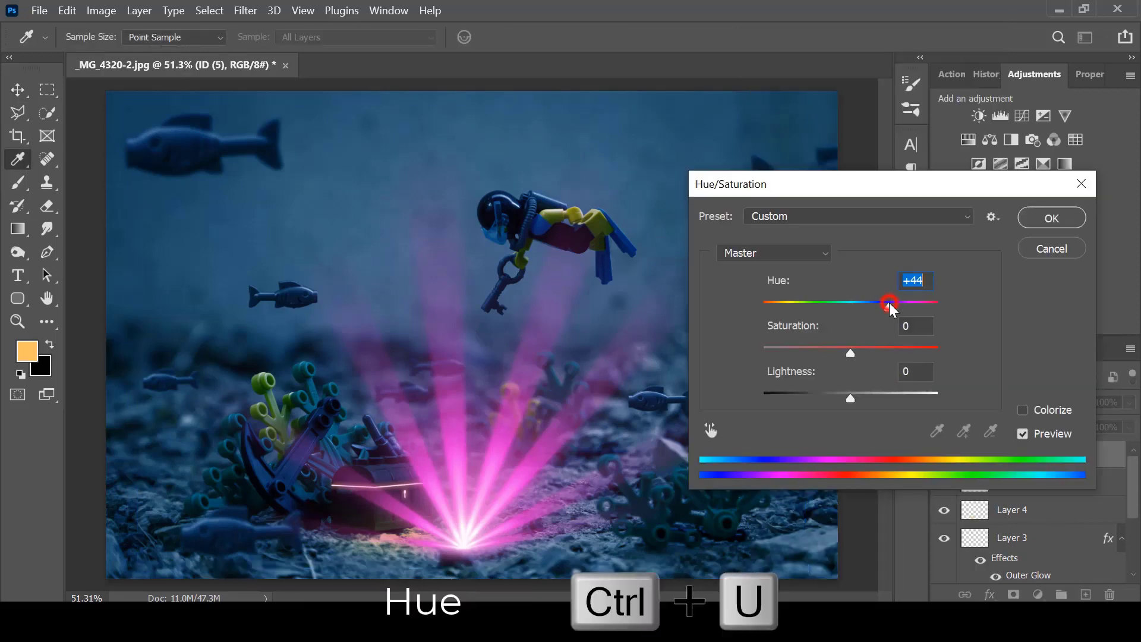
pyautogui.moveTo(889, 302); pyautogui.dragTo(918, 323)
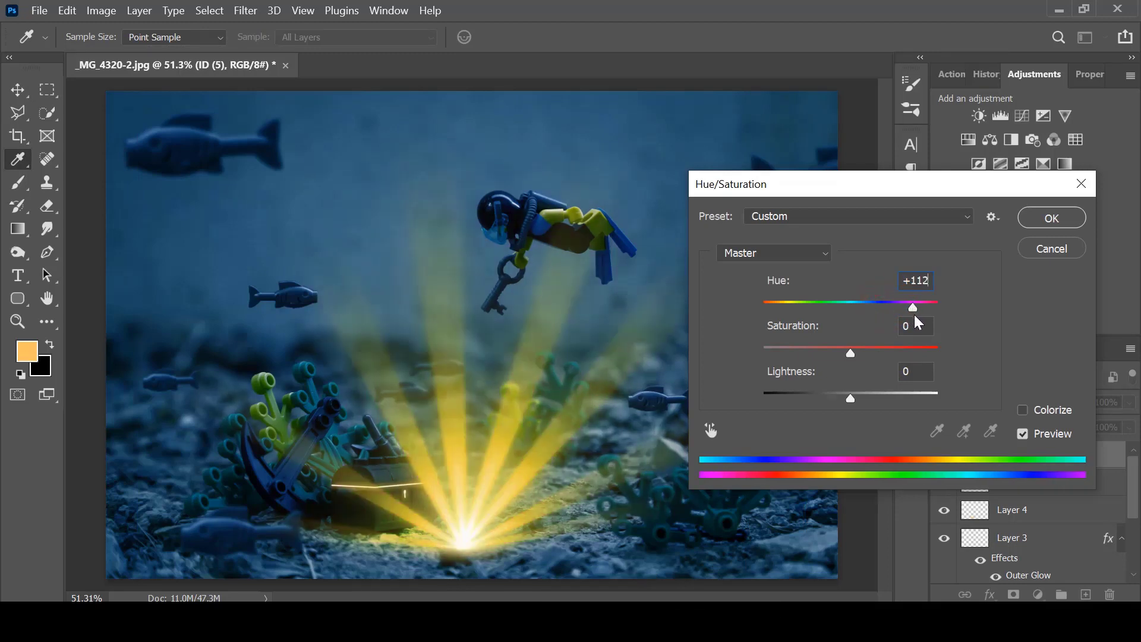
pyautogui.click(839, 351)
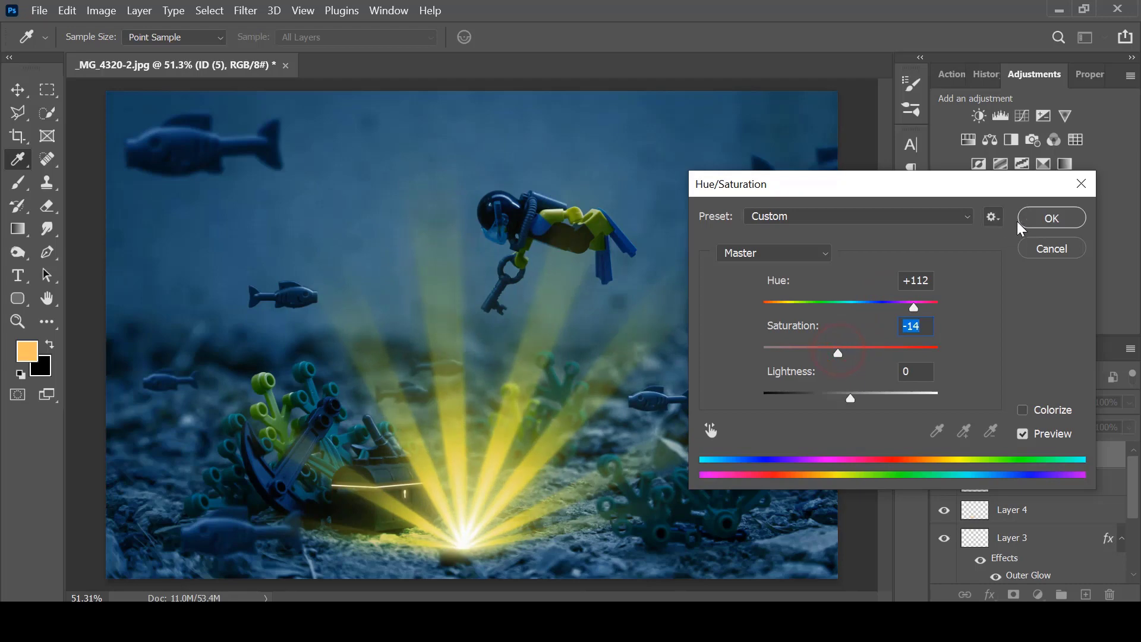
pyautogui.click(1021, 220)
# Set the ID (5) layer's blend mode to Screen
pyautogui.press('v')
pyautogui.click(954, 404)
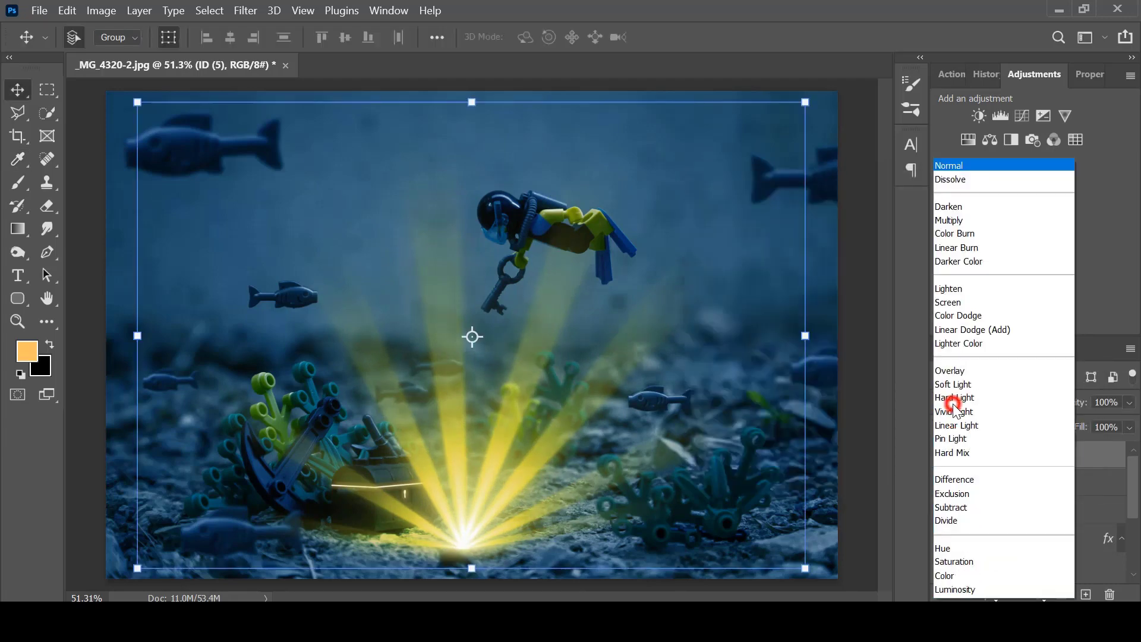
pyautogui.click(959, 302)
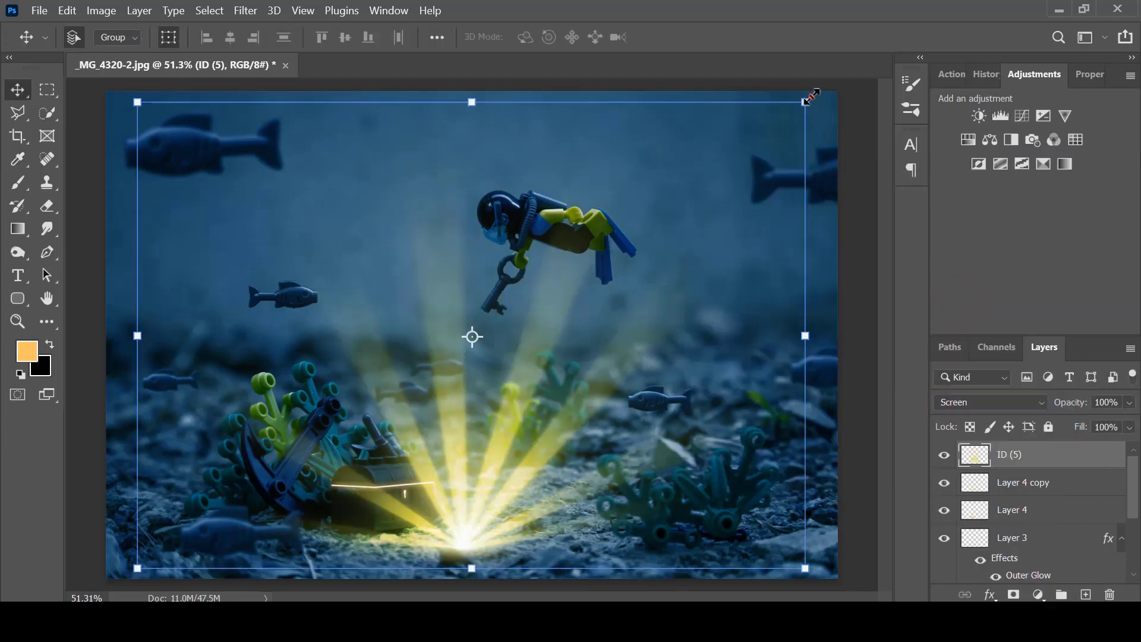
# Scale the light rays to about 25%, place them on the chest's glowing seam above the keyhole and flatten them
pyautogui.moveTo(809, 97); pyautogui.dragTo(305, 453)
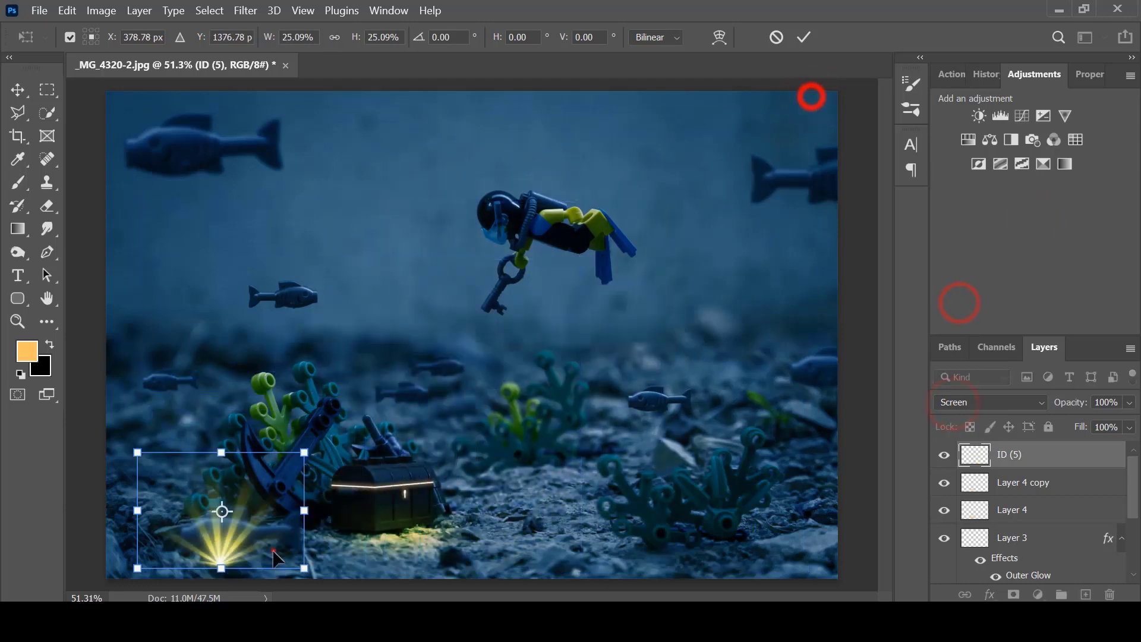
pyautogui.moveTo(274, 551); pyautogui.dragTo(456, 473)
pyautogui.scroll(5, 363, 477)
pyautogui.moveTo(440, 290); pyautogui.dragTo(440, 392)
# Duplicate the light rays onto the left part of the chest's seam, shrinking, flattening and aligning the copy with the seam
pyautogui.moveTo(516, 474); pyautogui.dragTo(347, 483)
pyautogui.press('Return')
pyautogui.scroll(4, 483, 482)
pyautogui.moveTo(525, 331); pyautogui.dragTo(445, 362)
pyautogui.moveTo(286, 360); pyautogui.dragTo(285, 391)
pyautogui.moveTo(392, 437); pyautogui.dragTo(387, 462)
pyautogui.moveTo(466, 448); pyautogui.dragTo(473, 463)
pyautogui.moveTo(372, 479); pyautogui.dragTo(377, 482)
pyautogui.press('Return')
pyautogui.scroll(-1, 377, 480)
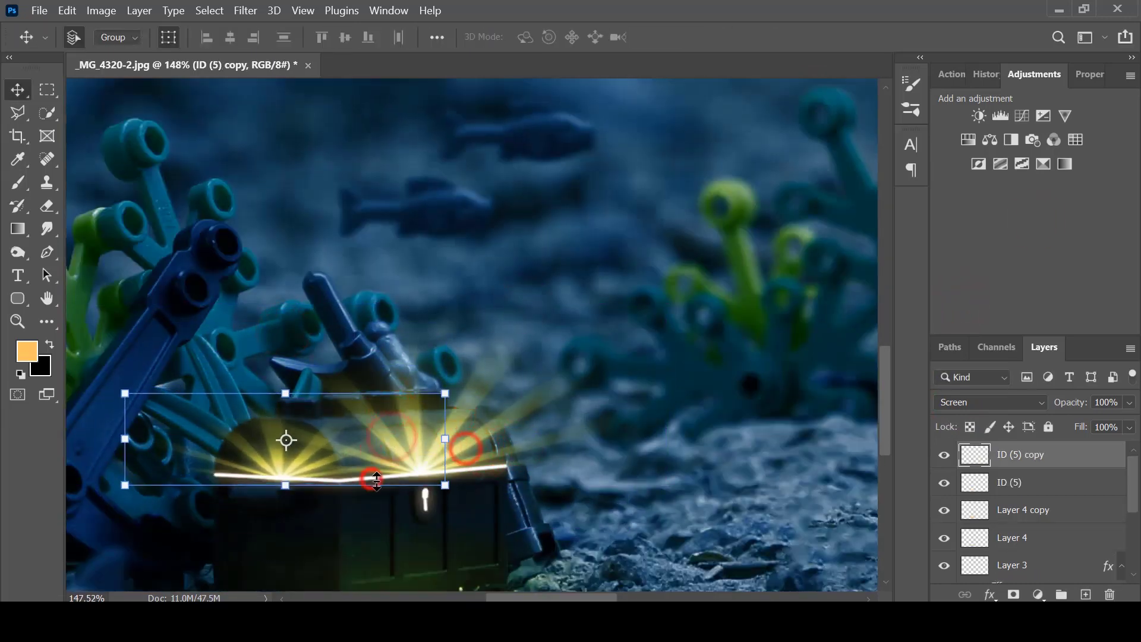
# Duplicate the left rays, turn the copy downward below the seam, and fit it at about 67% height with a 3.9° skew
pyautogui.scroll(-2, 377, 481)
pyautogui.moveTo(372, 384); pyautogui.dragTo(370, 452)
pyautogui.moveTo(456, 400); pyautogui.dragTo(140, 495)
pyautogui.moveTo(384, 445); pyautogui.dragTo(381, 455)
pyautogui.moveTo(446, 413); pyautogui.dragTo(401, 425)
pyautogui.moveTo(349, 451); pyautogui.dragTo(342, 440)
pyautogui.press('Return')
pyautogui.moveTo(272, 485); pyautogui.dragTo(277, 465)
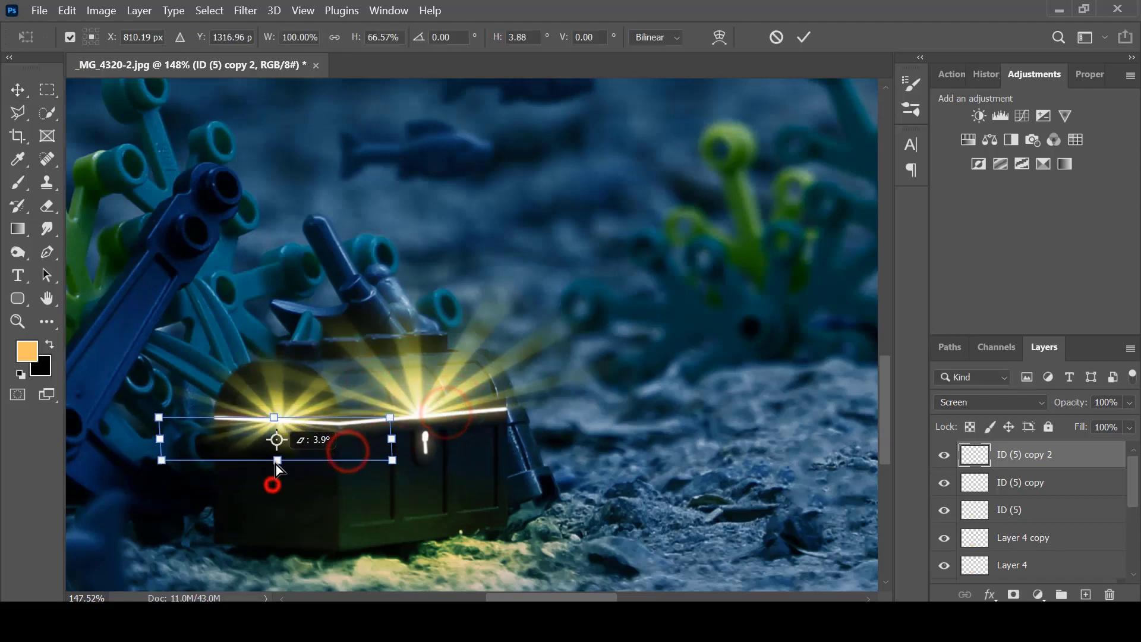
pyautogui.press('Return')
# Duplicate the right light rays, turn the copy downward below the seam, and resize and skew it to follow the chest's front
pyautogui.click(438, 395)
pyautogui.moveTo(497, 331); pyautogui.dragTo(497, 359)
pyautogui.moveTo(683, 268); pyautogui.dragTo(249, 439)
pyautogui.moveTo(524, 310); pyautogui.dragTo(525, 431)
pyautogui.moveTo(667, 394); pyautogui.dragTo(566, 434)
pyautogui.moveTo(514, 473); pyautogui.dragTo(504, 445)
pyautogui.moveTo(418, 512); pyautogui.dragTo(502, 468)
pyautogui.moveTo(514, 446); pyautogui.dragTo(509, 448)
pyautogui.press('Return')
pyautogui.scroll(-5, 507, 458)
pyautogui.click(365, 567)
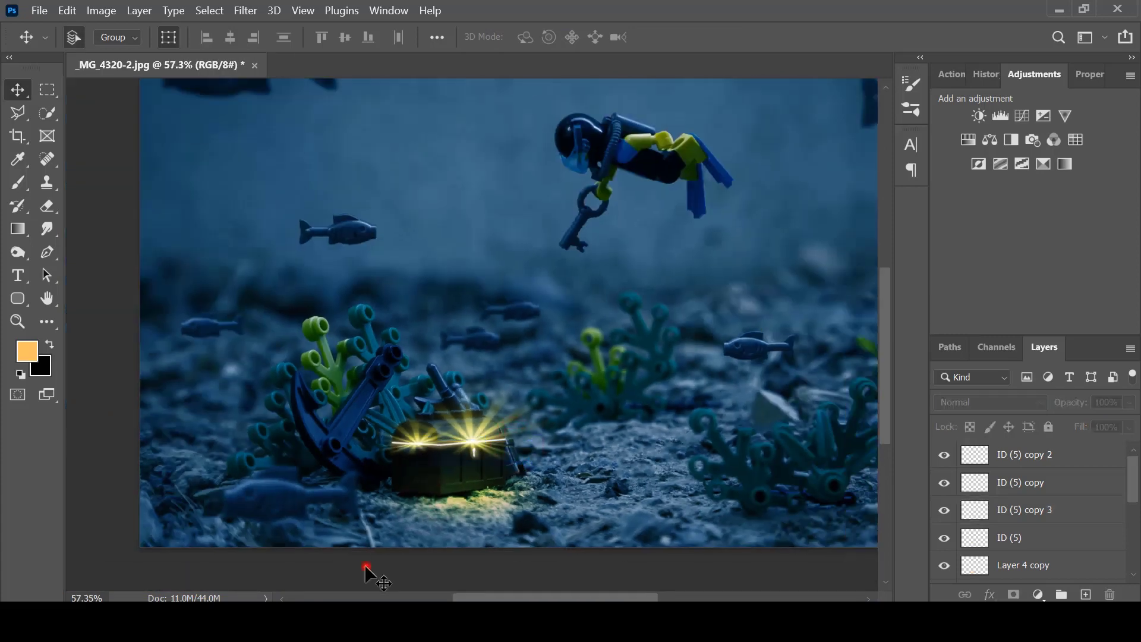
pyautogui.hotkey('ctrl', '0')
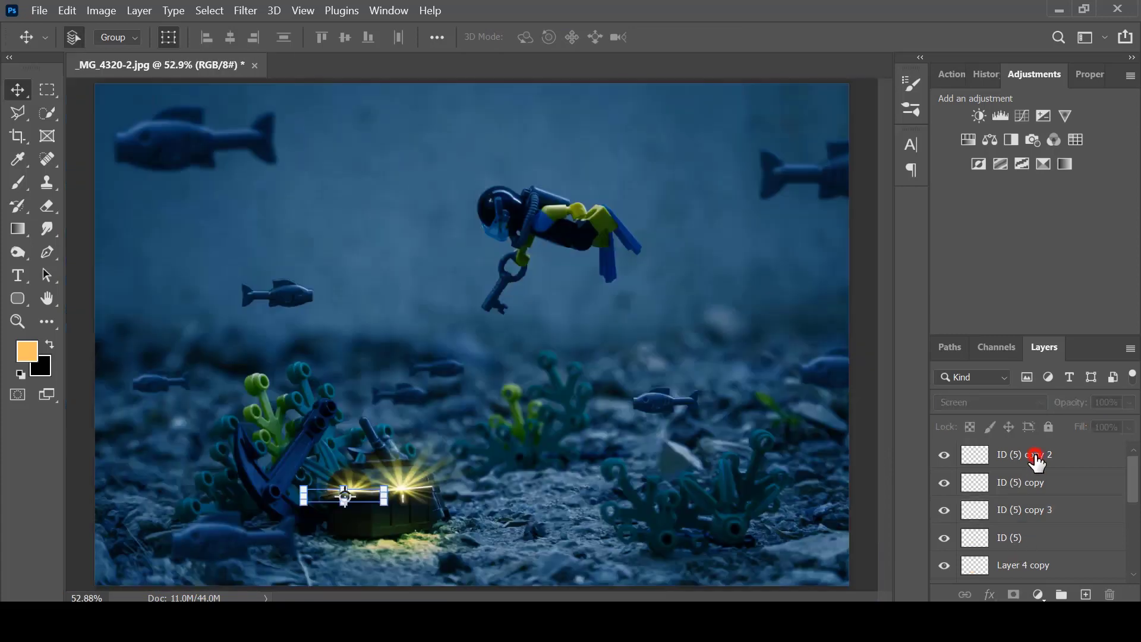
# Create a new layer above ID (5) copy 2 and set the foreground colour to pale cyan adfff6
pyautogui.click(1037, 459)
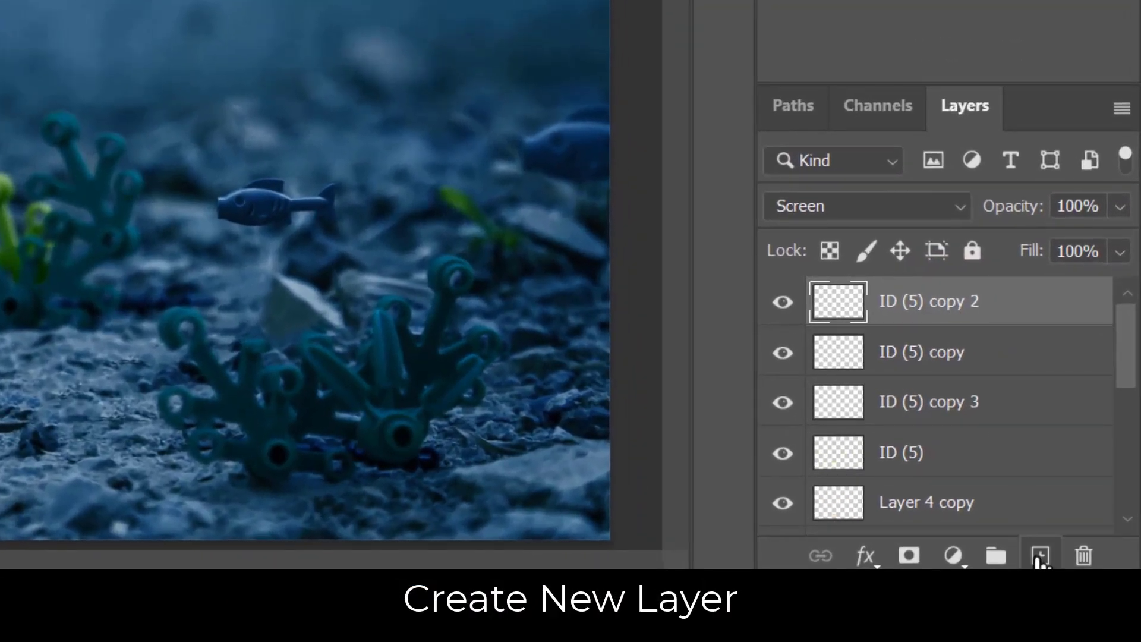
pyautogui.click(1037, 556)
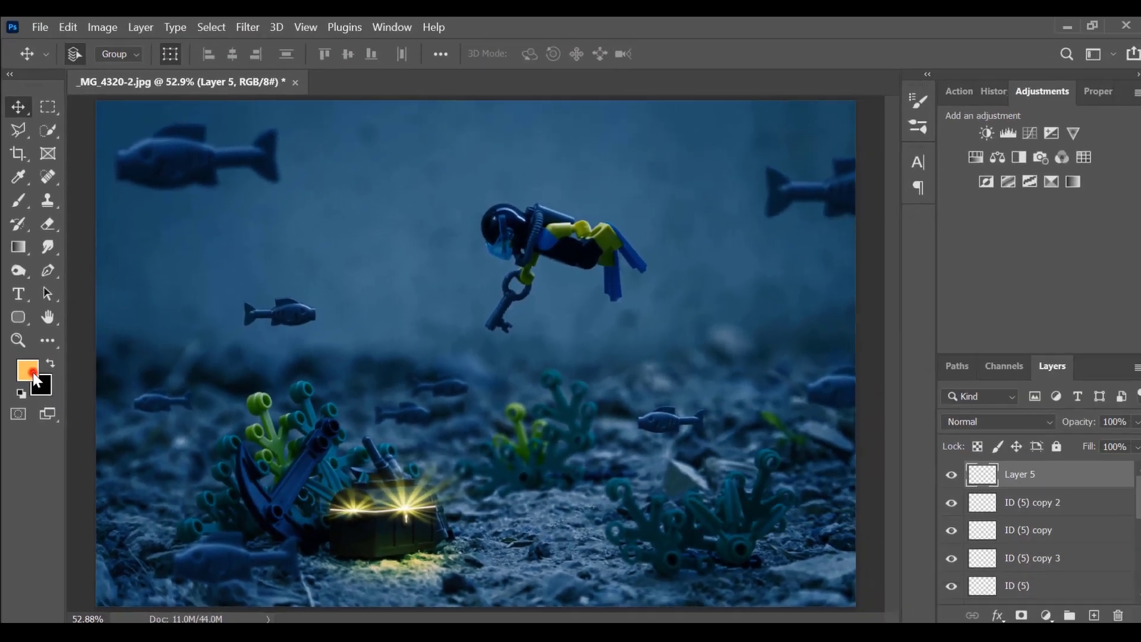
pyautogui.click(83, 303)
pyautogui.click(915, 396)
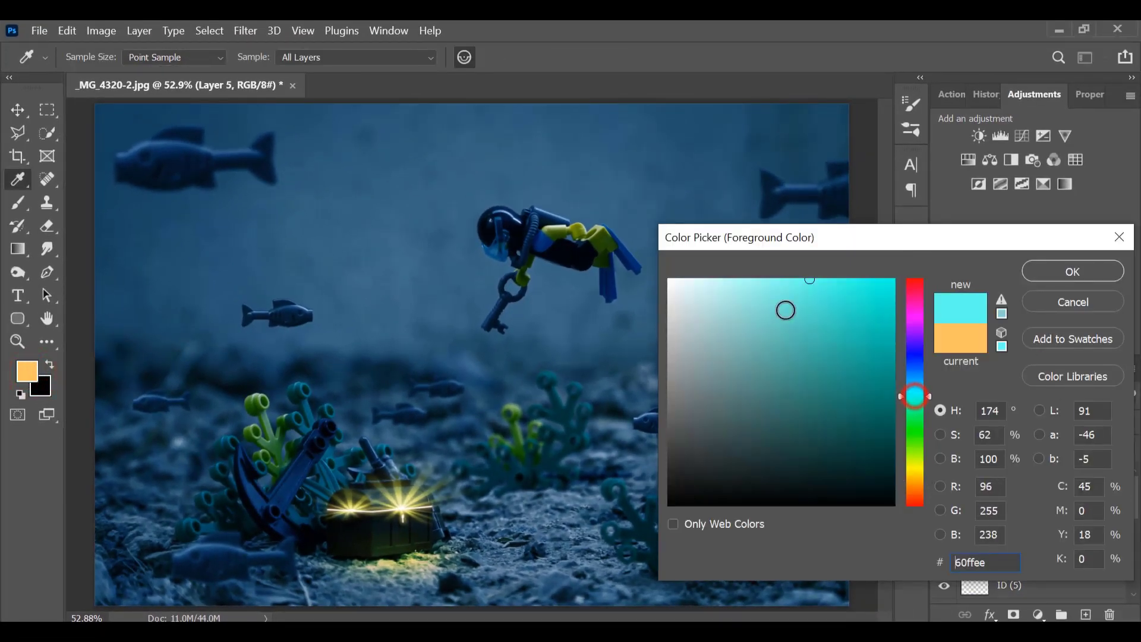
pyautogui.moveTo(747, 295); pyautogui.dragTo(742, 278)
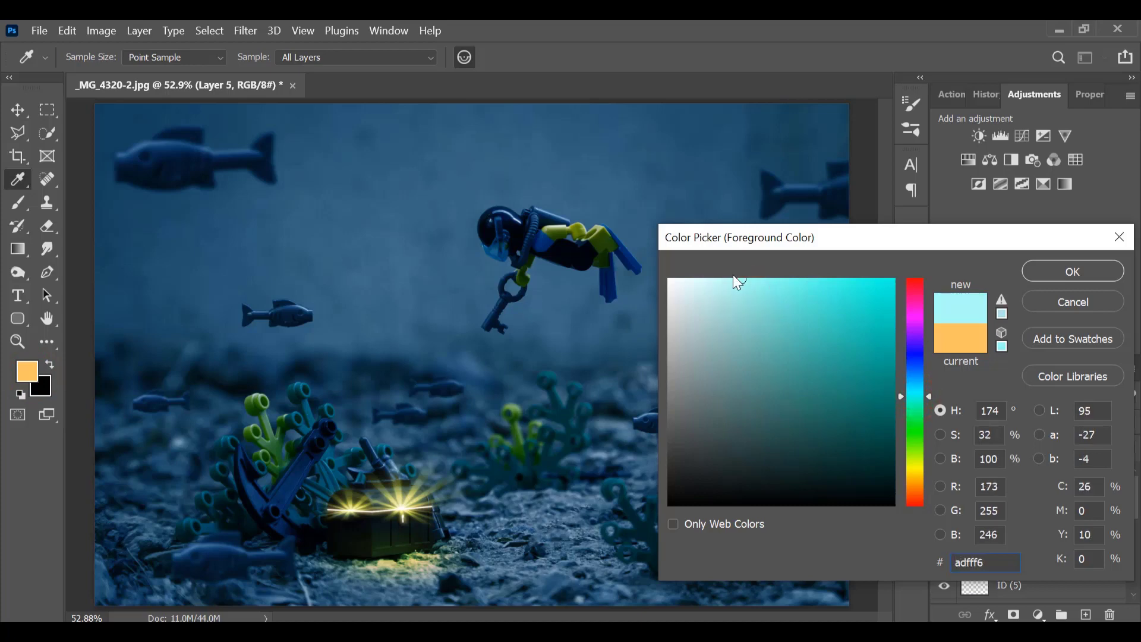
pyautogui.click(1073, 272)
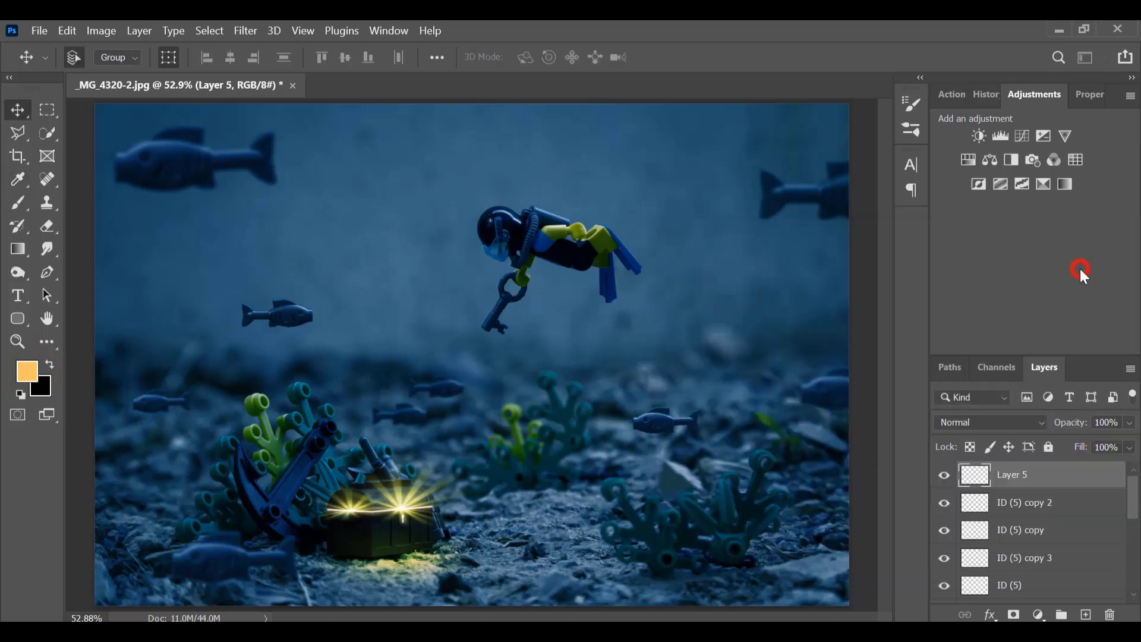
# Draw a radial cyan gradient below the diver's key, then stretch it to about 190% by 374% and rotate it about 38°
pyautogui.click(17, 249)
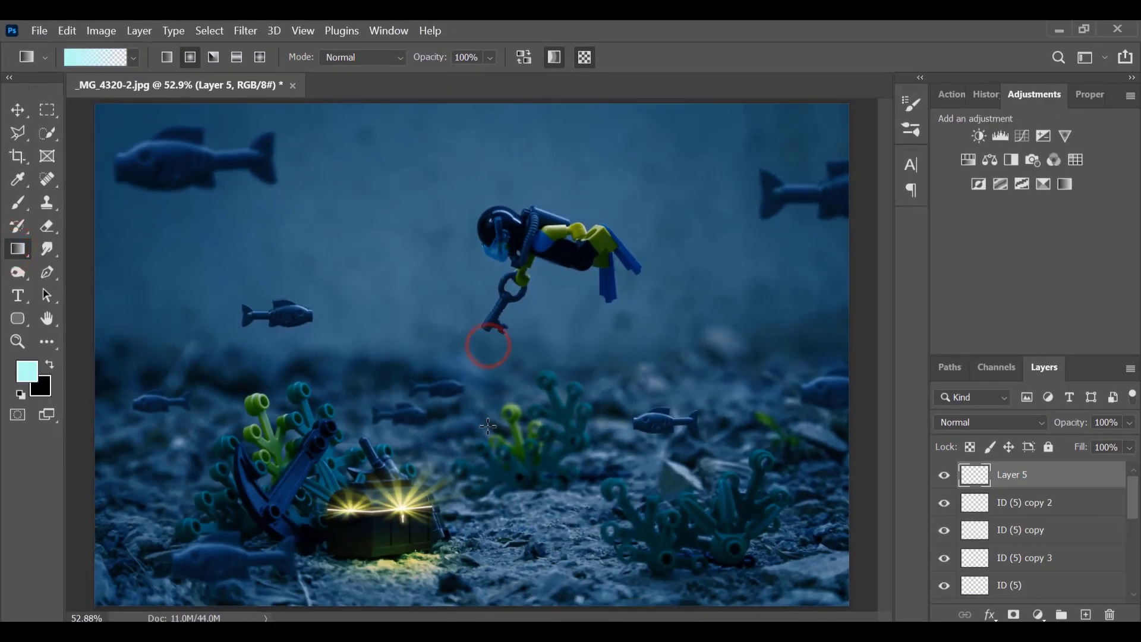
pyautogui.moveTo(487, 425); pyautogui.dragTo(498, 424)
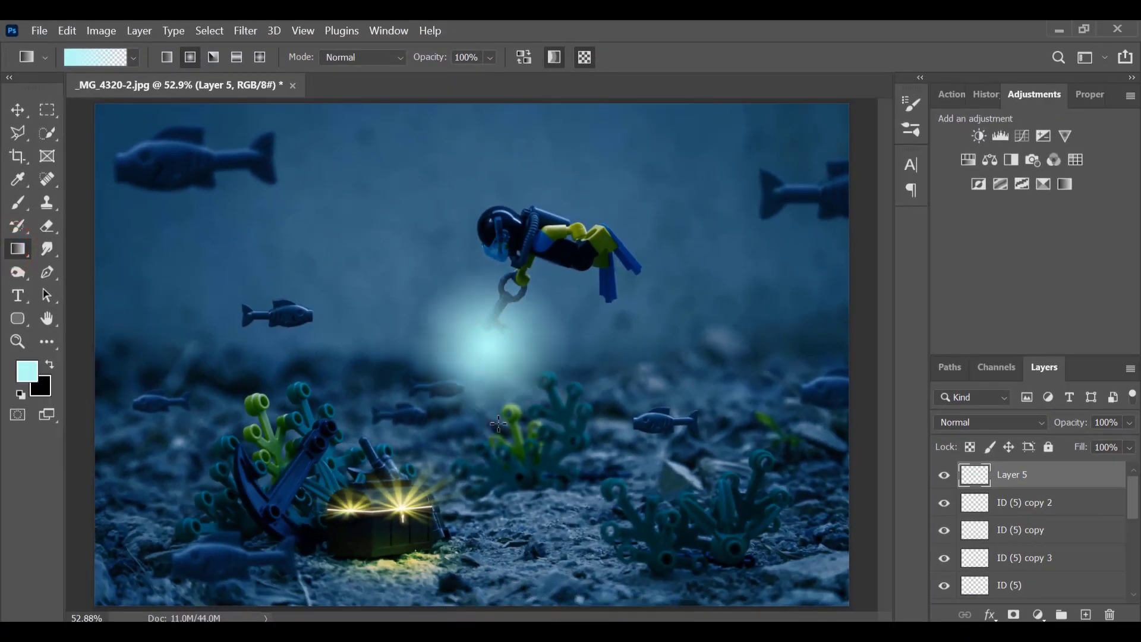
pyautogui.hotkey('ctrl', 't')
pyautogui.scroll(-2, 511, 386)
pyautogui.moveTo(555, 353); pyautogui.dragTo(608, 132)
pyautogui.moveTo(636, 207); pyautogui.dragTo(690, 353)
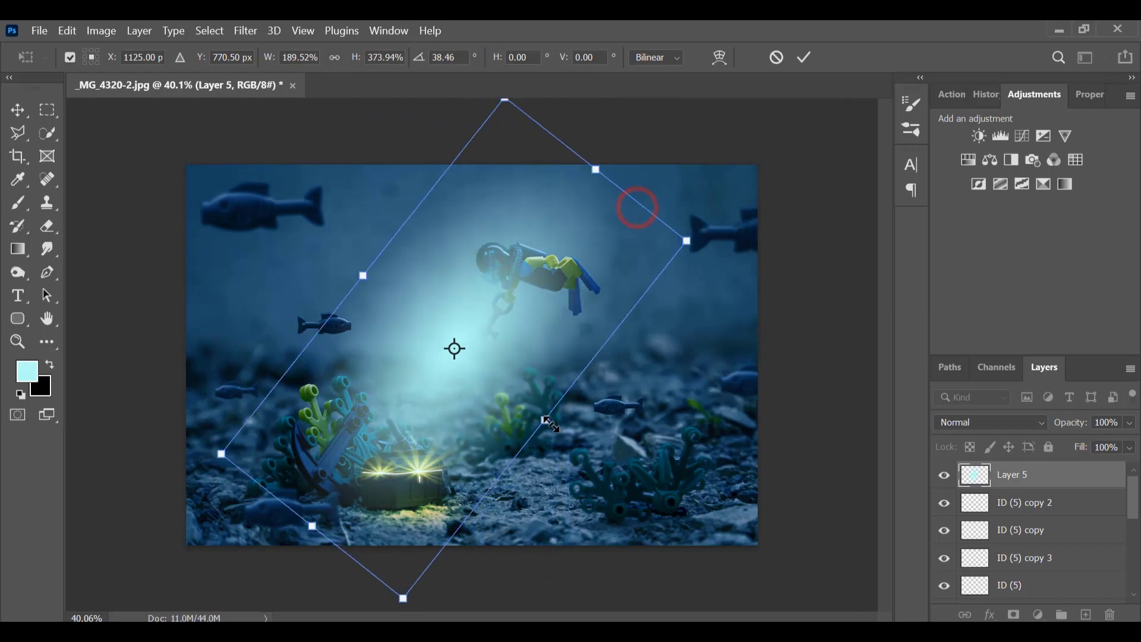
# Enlarge the cyan gradient to about 279% by 642% and move its centre to the photo's upper edge, above and right of the diver
pyautogui.moveTo(550, 422); pyautogui.dragTo(582, 470)
pyautogui.moveTo(436, 476); pyautogui.dragTo(558, 358)
pyautogui.moveTo(357, 492); pyautogui.dragTo(286, 579)
pyautogui.moveTo(427, 456); pyautogui.dragTo(515, 362)
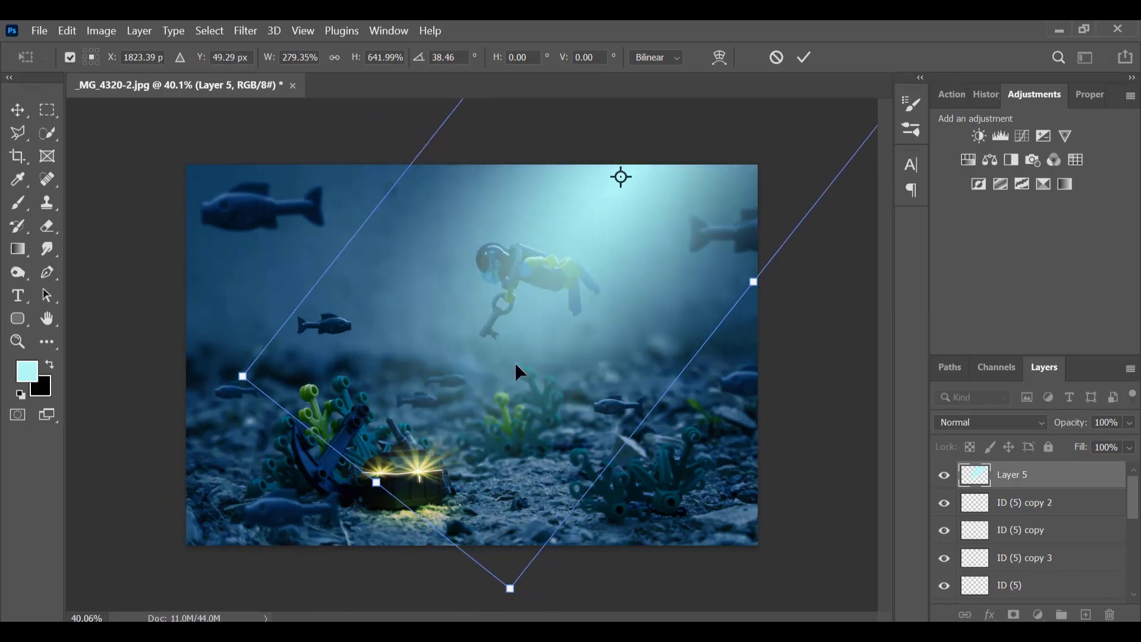
pyautogui.press('Return')
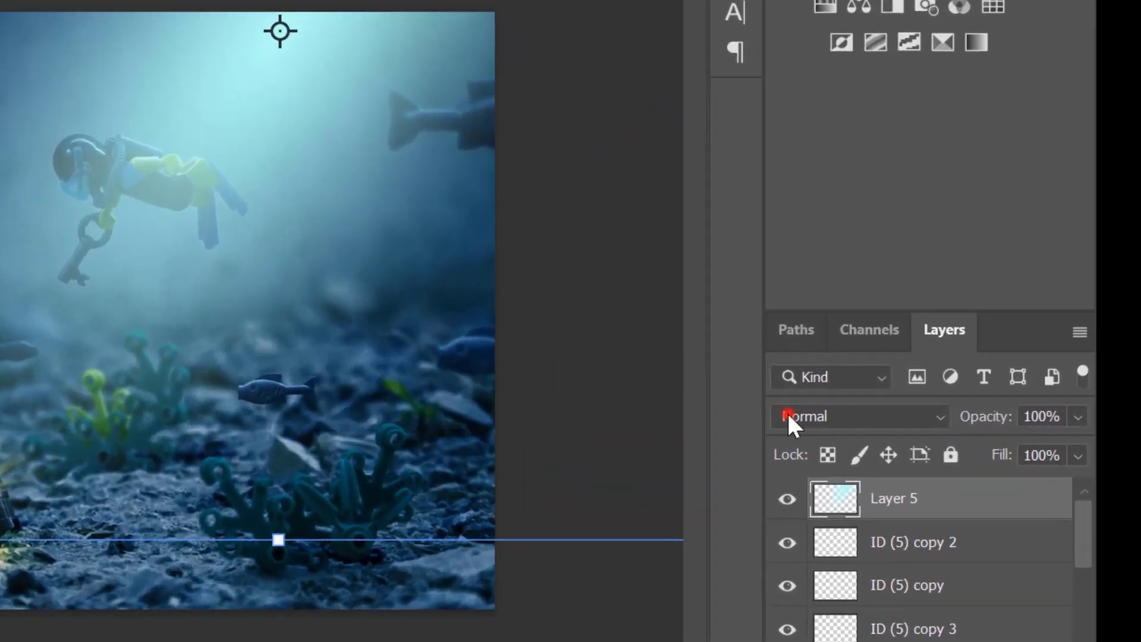
# Set Layer 5's blend mode to Screen and add a layer mask to it
pyautogui.click(787, 411)
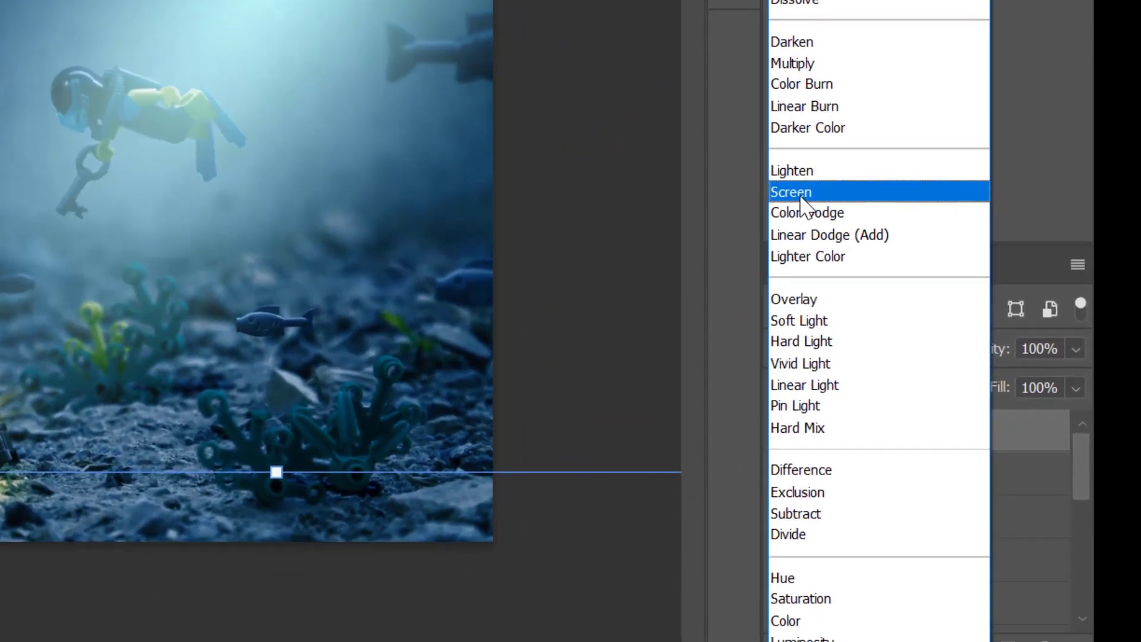
pyautogui.click(801, 193)
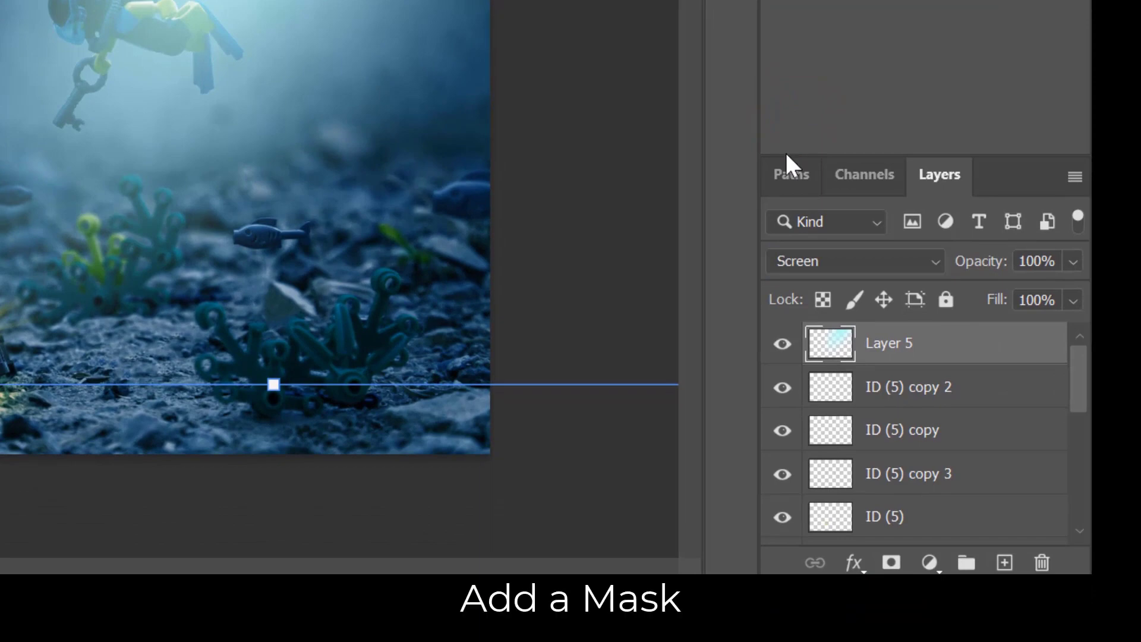
pyautogui.click(893, 563)
pyautogui.click(903, 357)
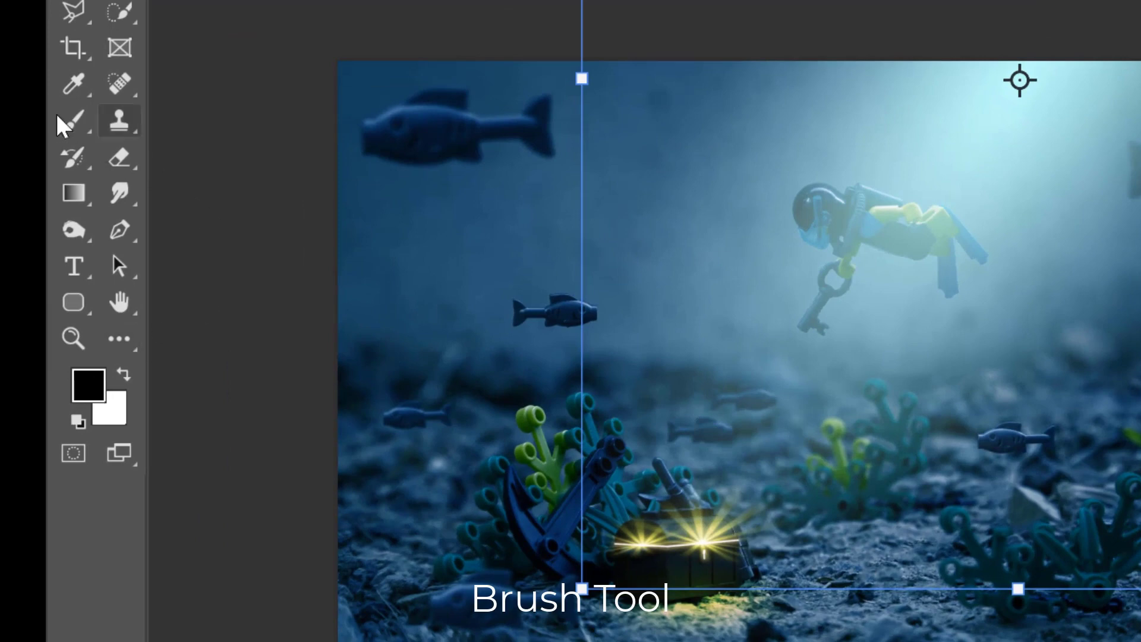
# Paint over the diver's torso on Layer 5's mask with a soft black 51 px brush at 42% opacity
pyautogui.click(58, 118)
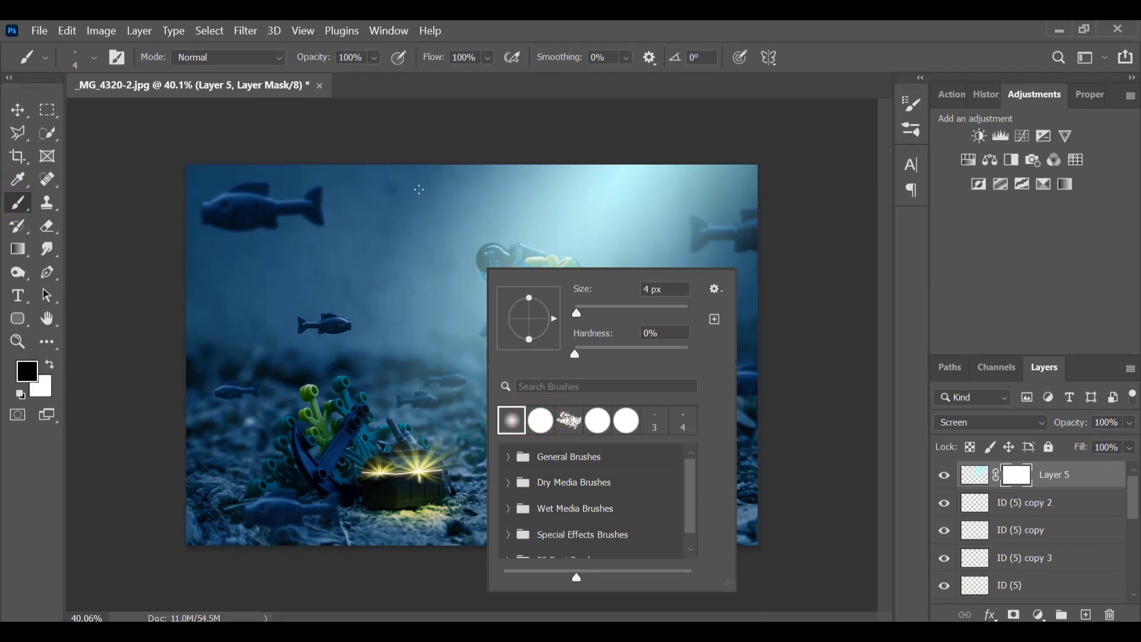
pyautogui.rightClick(362, 222)
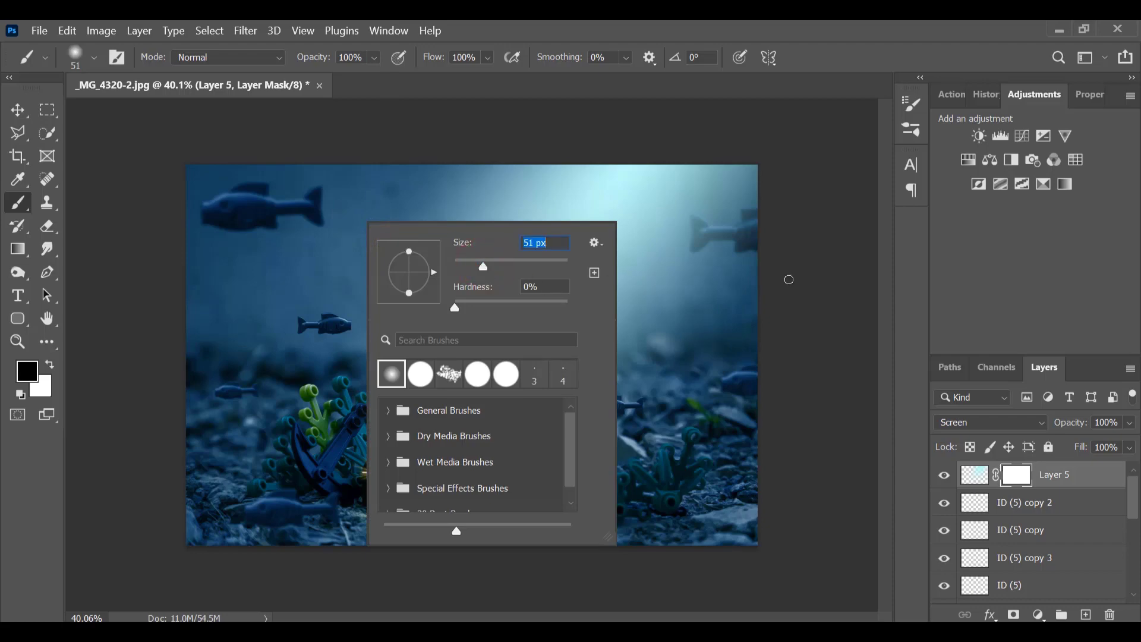
pyautogui.click(790, 281)
pyautogui.scroll(7, 511, 277)
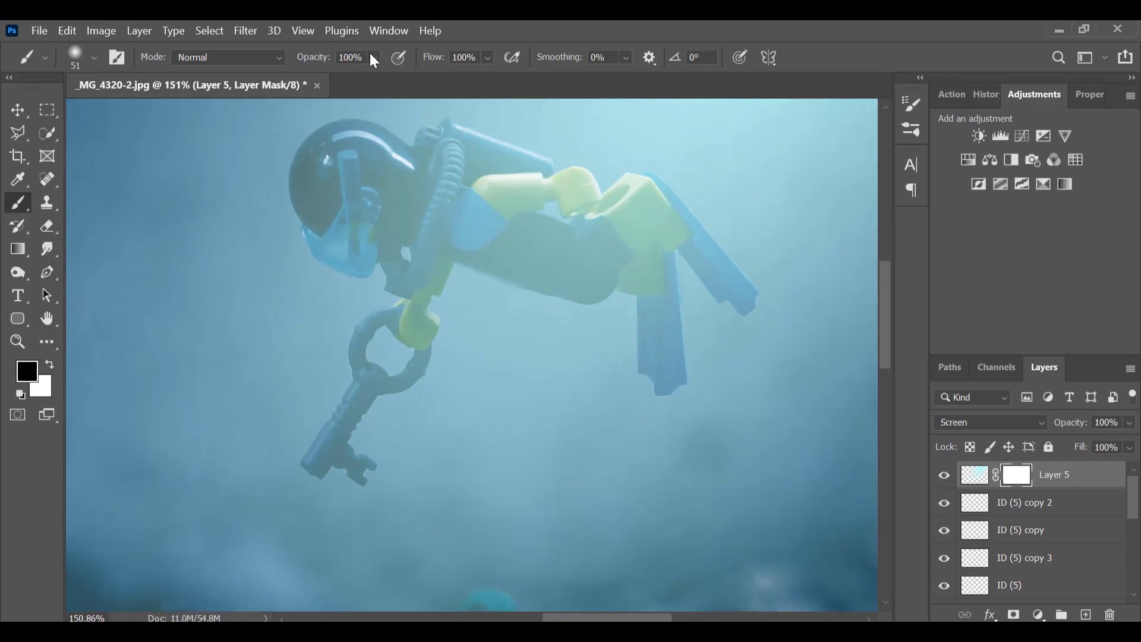
pyautogui.click(358, 77)
pyautogui.scroll(1, 584, 284)
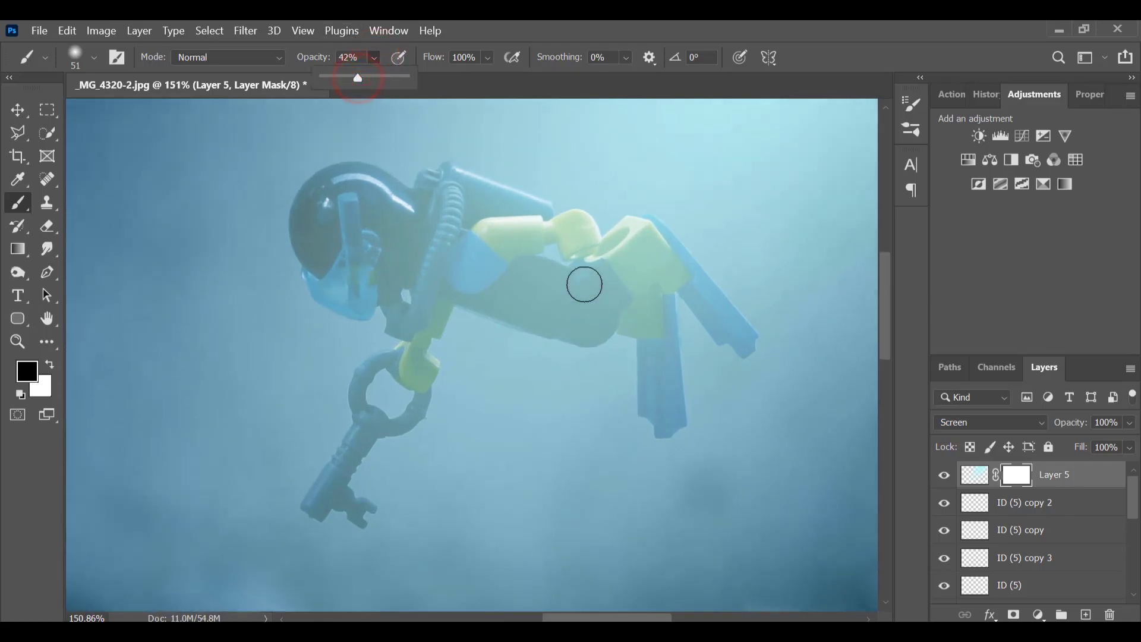
pyautogui.moveTo(634, 272)
pyautogui.mouseDown()
pyautogui.moveTo(616, 298)
pyautogui.moveTo(535, 314)
pyautogui.moveTo(461, 288)
pyautogui.moveTo(511, 252)
pyautogui.moveTo(510, 288)
pyautogui.moveTo(657, 275)
pyautogui.moveTo(552, 293)
pyautogui.moveTo(357, 281)
pyautogui.moveTo(380, 190)
pyautogui.moveTo(419, 362)
pyautogui.moveTo(336, 476)
pyautogui.moveTo(520, 288)
pyautogui.moveTo(642, 240)
pyautogui.moveTo(668, 390)
pyautogui.moveTo(428, 276)
pyautogui.moveTo(347, 255)
pyautogui.moveTo(390, 212)
pyautogui.moveTo(494, 203)
pyautogui.moveTo(641, 287)
pyautogui.moveTo(433, 285)
pyautogui.moveTo(516, 250)
pyautogui.moveTo(570, 247)
pyautogui.moveTo(654, 279)
pyautogui.mouseUp()
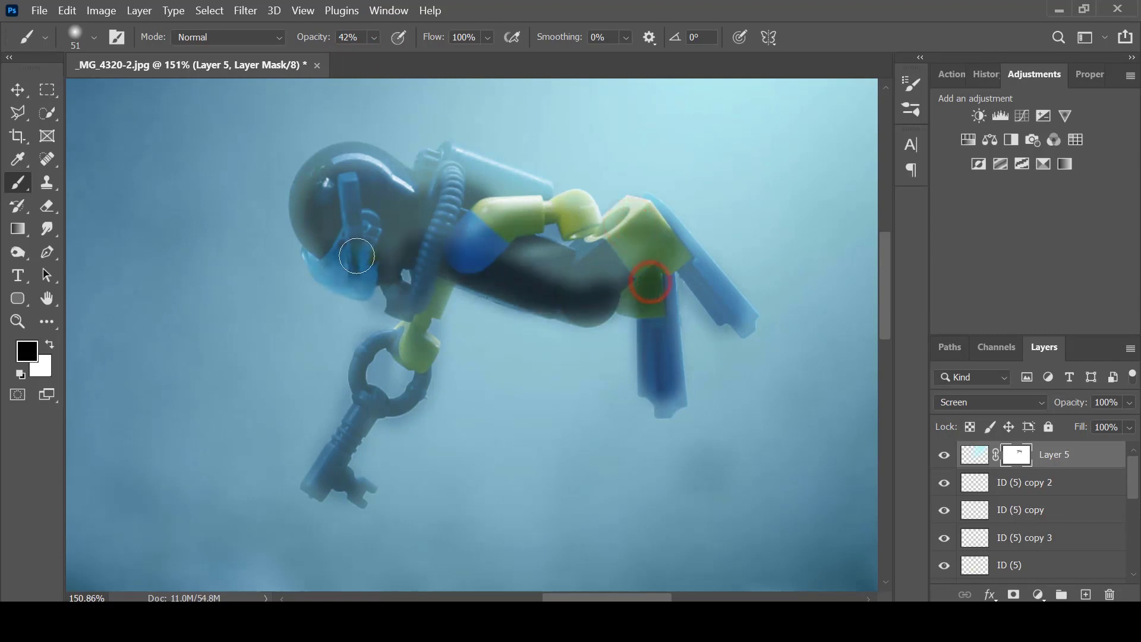
# Reduce the brush to 35 px and mask the haze off the diver's arm, key, fins, helmet and air tank
pyautogui.press('[')
pyautogui.press('[')
pyautogui.press('[')
pyautogui.press('[')
pyautogui.moveTo(431, 293); pyautogui.dragTo(416, 345)
pyautogui.moveTo(382, 343); pyautogui.dragTo(339, 489)
pyautogui.moveTo(699, 266); pyautogui.dragTo(706, 277)
pyautogui.moveTo(400, 243); pyautogui.dragTo(400, 293)
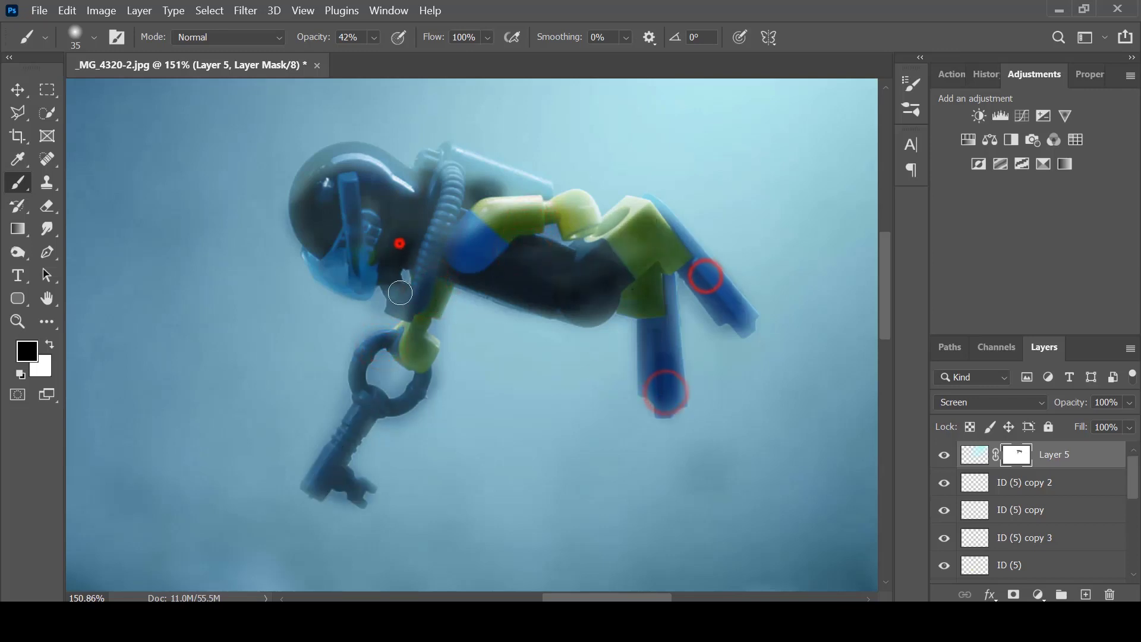
pyautogui.moveTo(539, 205)
pyautogui.mouseDown()
pyautogui.moveTo(438, 173)
pyautogui.moveTo(433, 217)
pyautogui.moveTo(369, 226)
pyautogui.mouseUp()
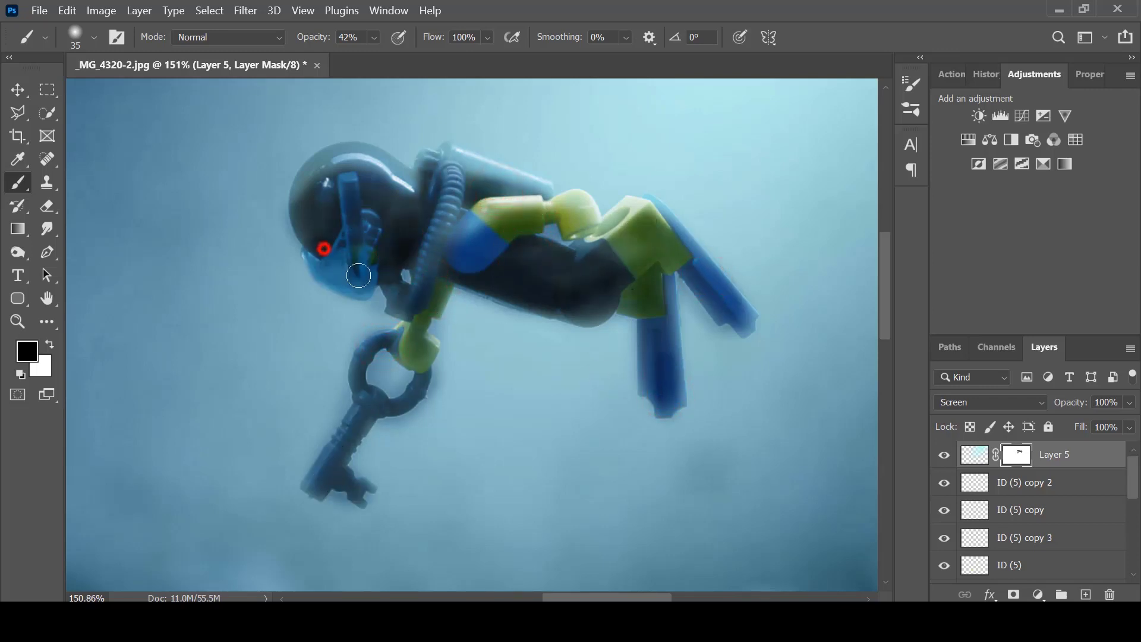
pyautogui.moveTo(359, 275)
pyautogui.mouseDown()
pyautogui.moveTo(424, 270)
pyautogui.moveTo(429, 303)
pyautogui.mouseUp()
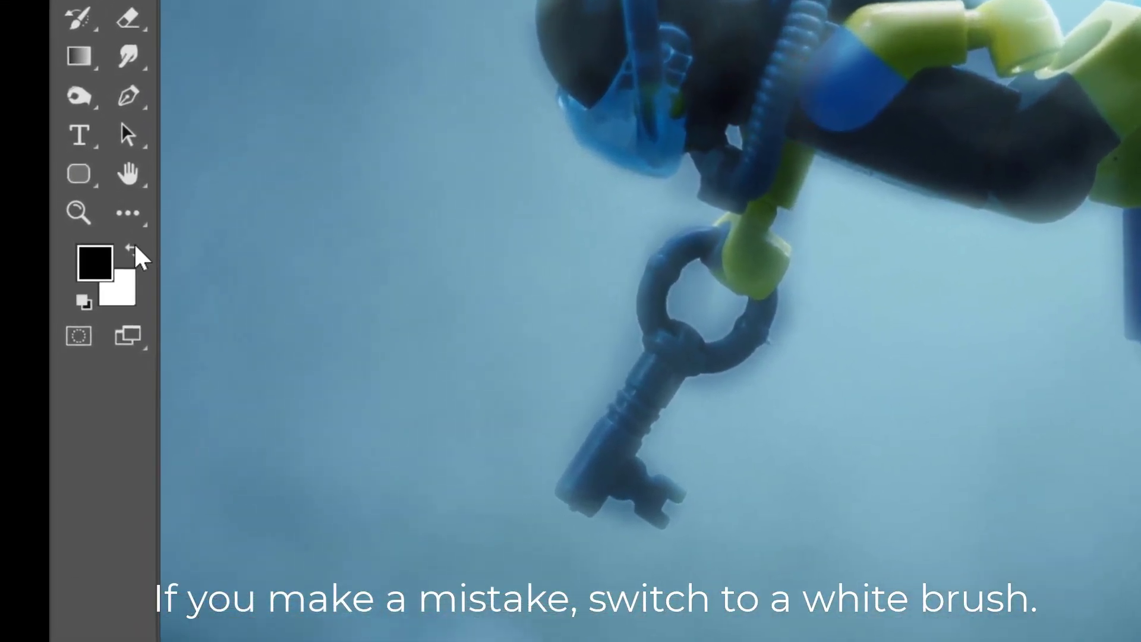
# Restore the haze around the key and hand on Layer 5's mask with a white 20 px brush at 100% opacity
pyautogui.click(136, 255)
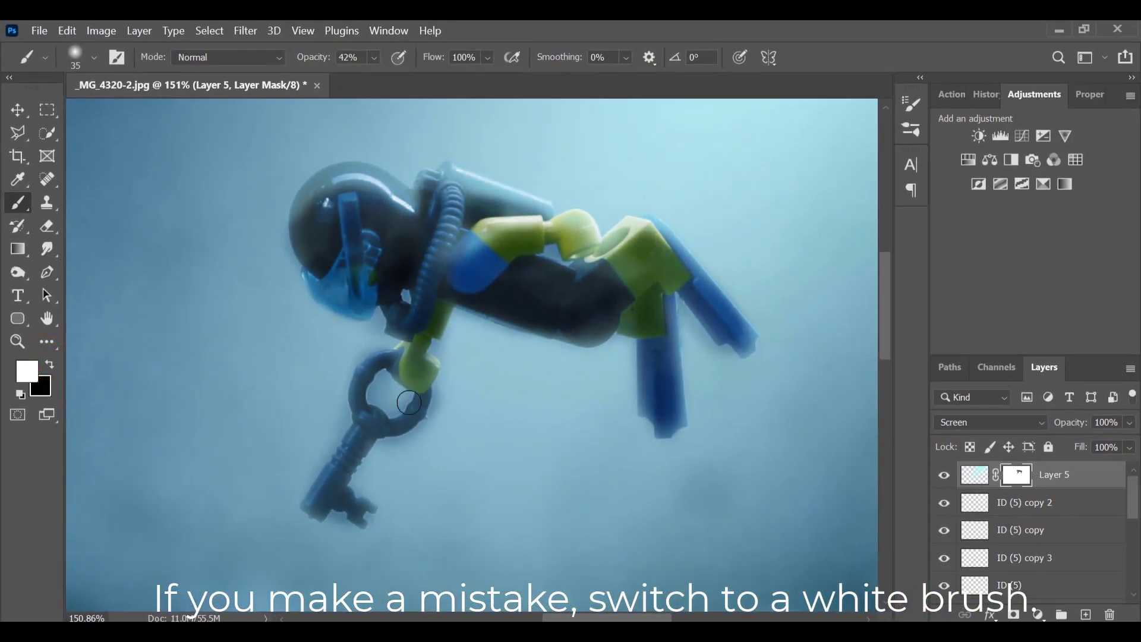
pyautogui.scroll(3, 414, 419)
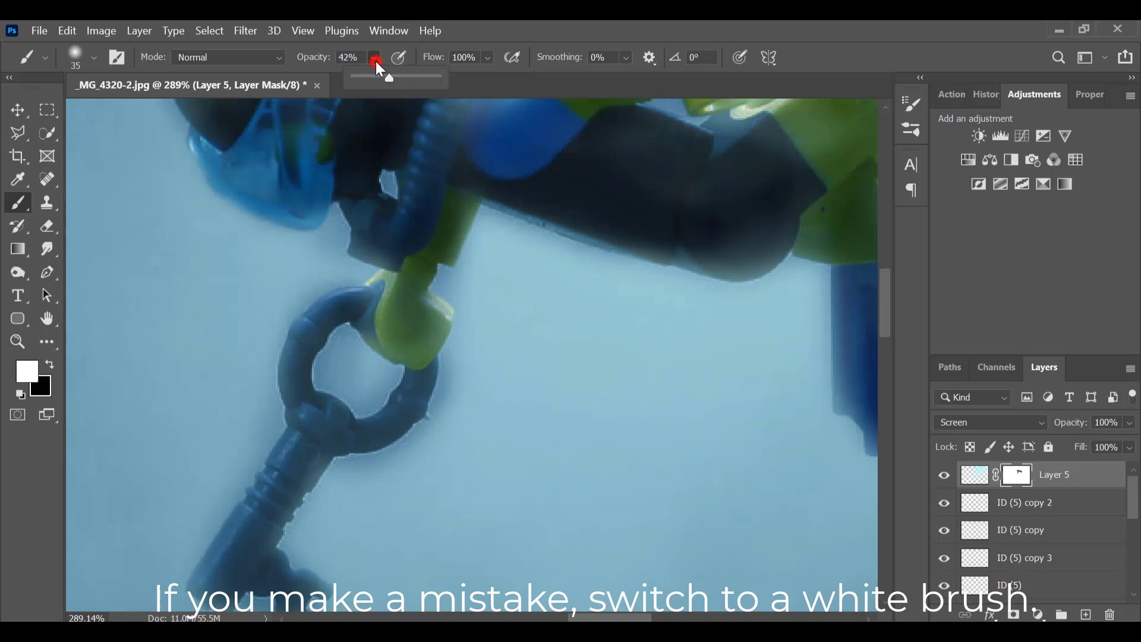
pyautogui.moveTo(374, 57); pyautogui.dragTo(407, 76)
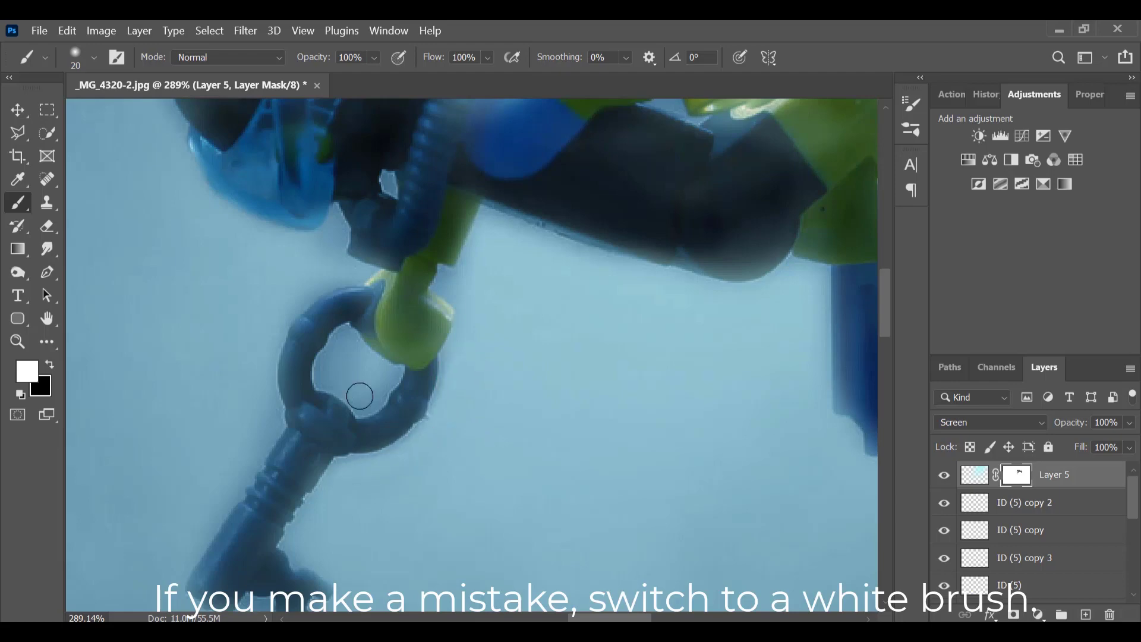
pyautogui.click(461, 377)
pyautogui.moveTo(379, 375)
pyautogui.mouseDown()
pyautogui.moveTo(338, 349)
pyautogui.moveTo(352, 343)
pyautogui.mouseUp()
pyautogui.moveTo(336, 265); pyautogui.dragTo(334, 247)
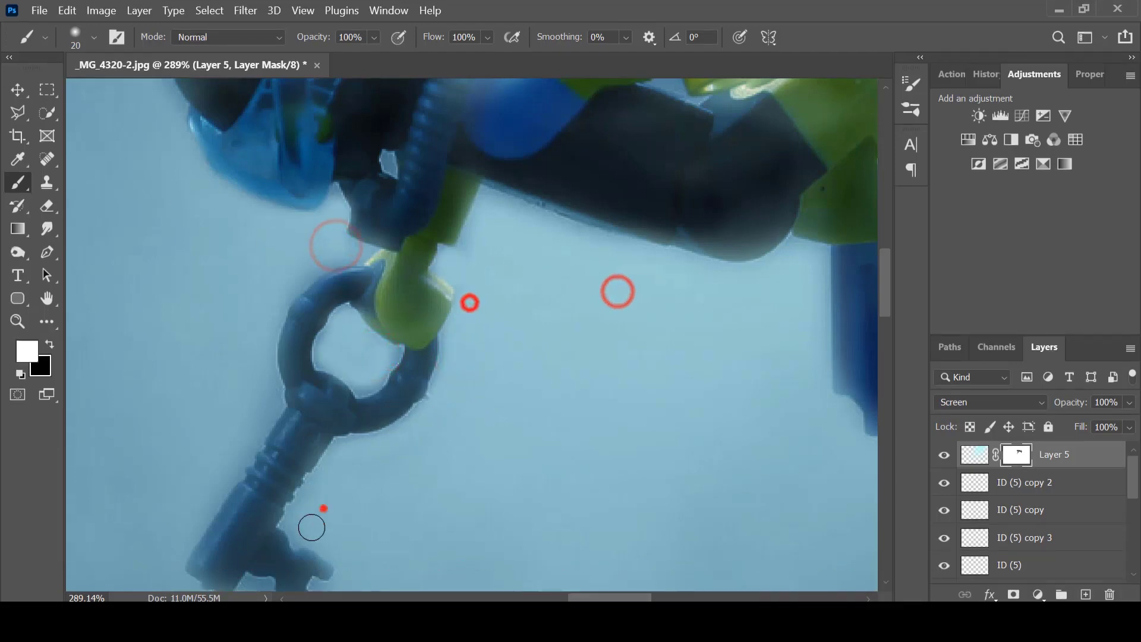
pyautogui.scroll(-2, 312, 527)
pyautogui.moveTo(336, 501)
pyautogui.mouseDown()
pyautogui.moveTo(300, 509)
pyautogui.moveTo(186, 433)
pyautogui.moveTo(288, 184)
pyautogui.moveTo(364, 140)
pyautogui.mouseUp()
# Paint the haze back around the diver's helmet, torso, fins and air tank on Layer 5's mask
pyautogui.scroll(4, 369, 193)
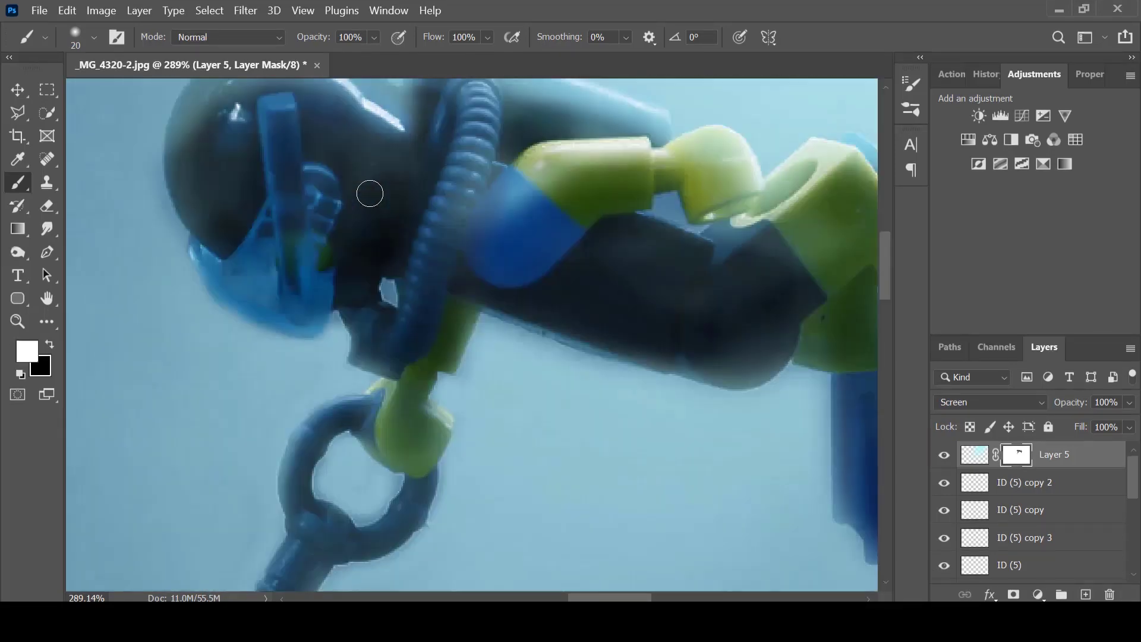
pyautogui.scroll(1, 370, 193)
pyautogui.moveTo(336, 343); pyautogui.dragTo(190, 306)
pyautogui.click(391, 301)
pyautogui.moveTo(701, 394); pyautogui.dragTo(340, 411)
pyautogui.moveTo(560, 349); pyautogui.dragTo(608, 431)
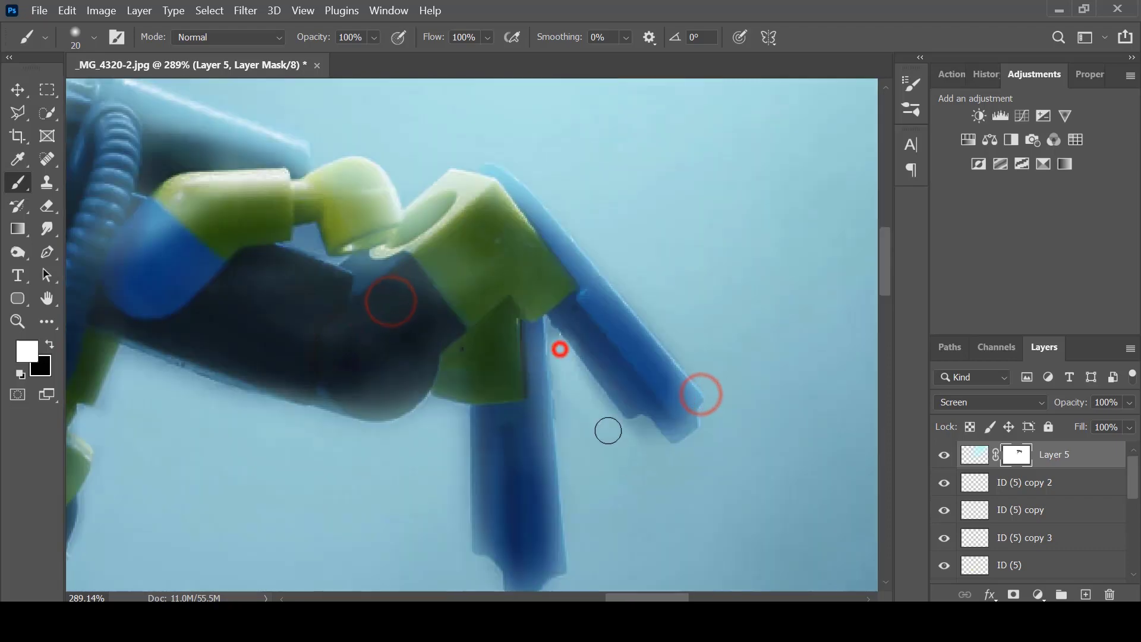
pyautogui.moveTo(720, 432)
pyautogui.mouseDown()
pyautogui.moveTo(453, 159)
pyautogui.moveTo(334, 145)
pyautogui.mouseUp()
pyautogui.moveTo(320, 196); pyautogui.dragTo(690, 402)
pyautogui.moveTo(702, 348); pyautogui.dragTo(443, 255)
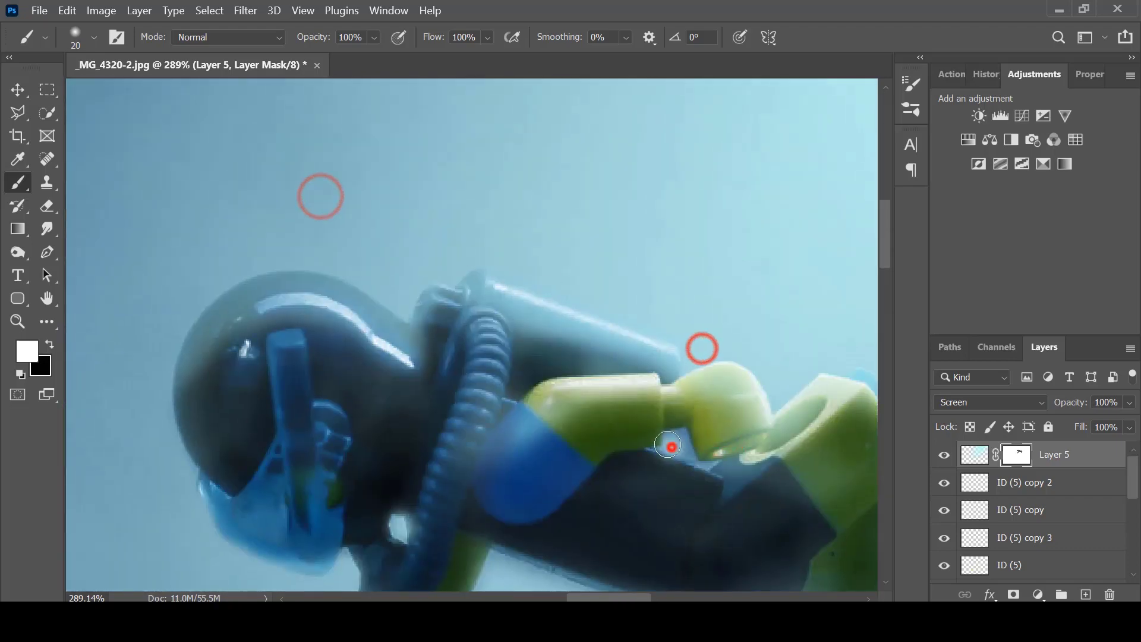
pyautogui.click(671, 447)
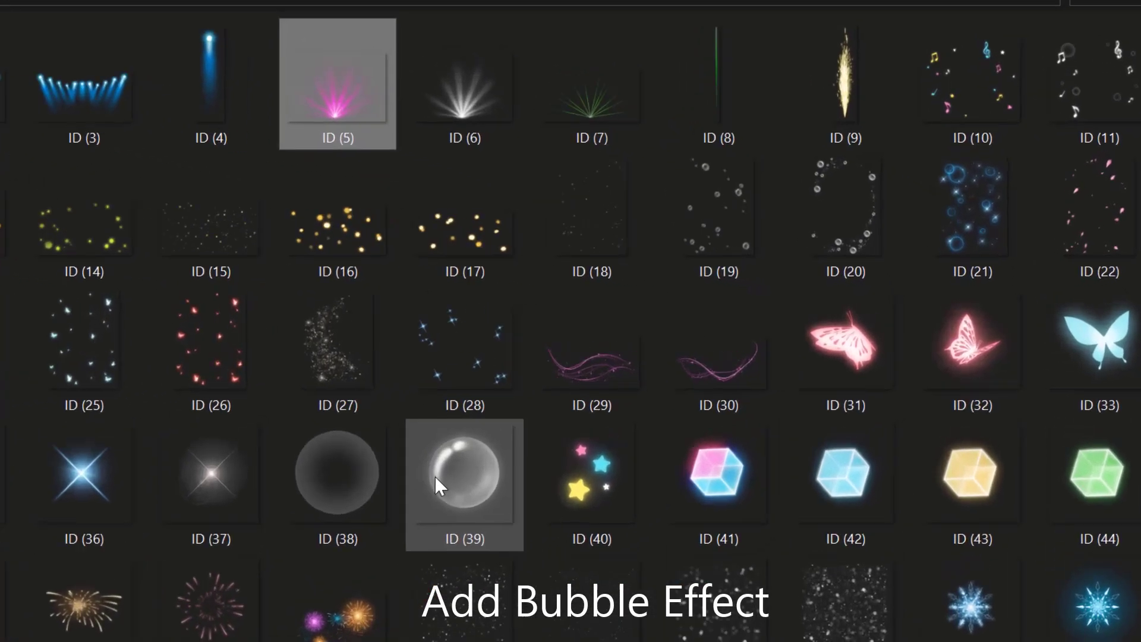
# Place the ID (19) bubbles image from the effects folder into the underwater photo
pyautogui.click(435, 476)
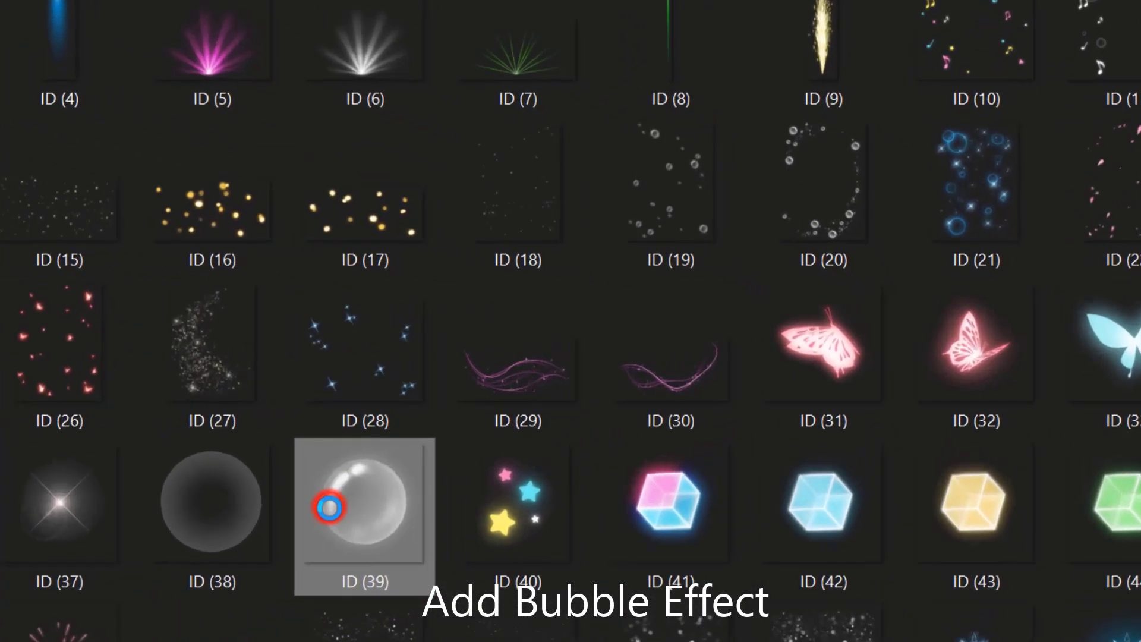
pyautogui.moveTo(651, 196); pyautogui.dragTo(309, 624)
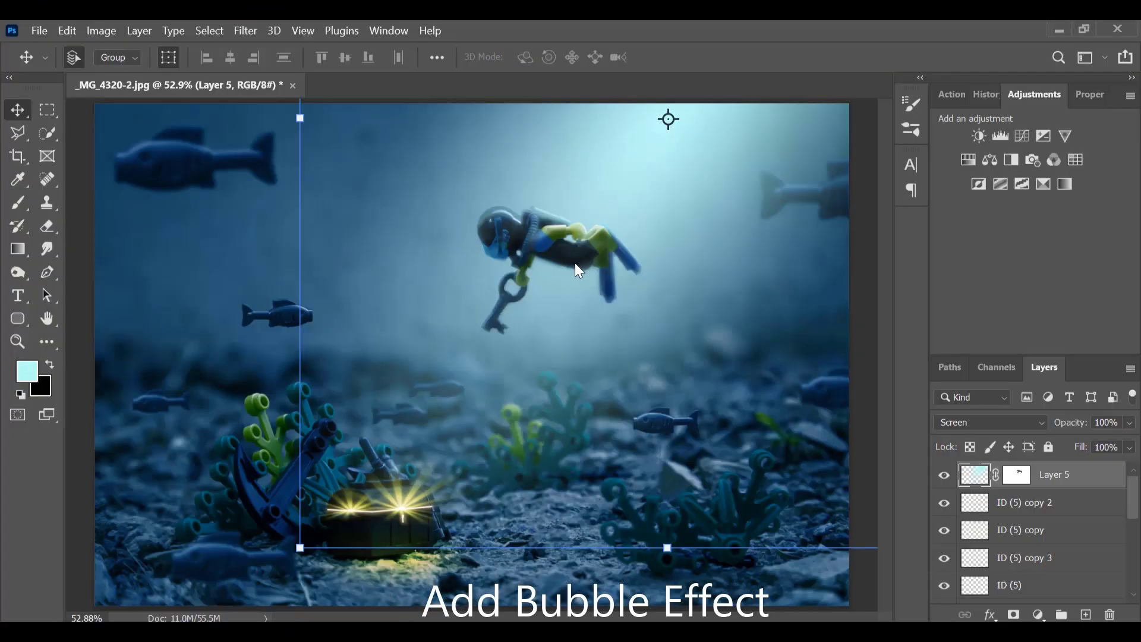
pyautogui.moveTo(575, 262); pyautogui.dragTo(581, 268)
pyautogui.press('Return')
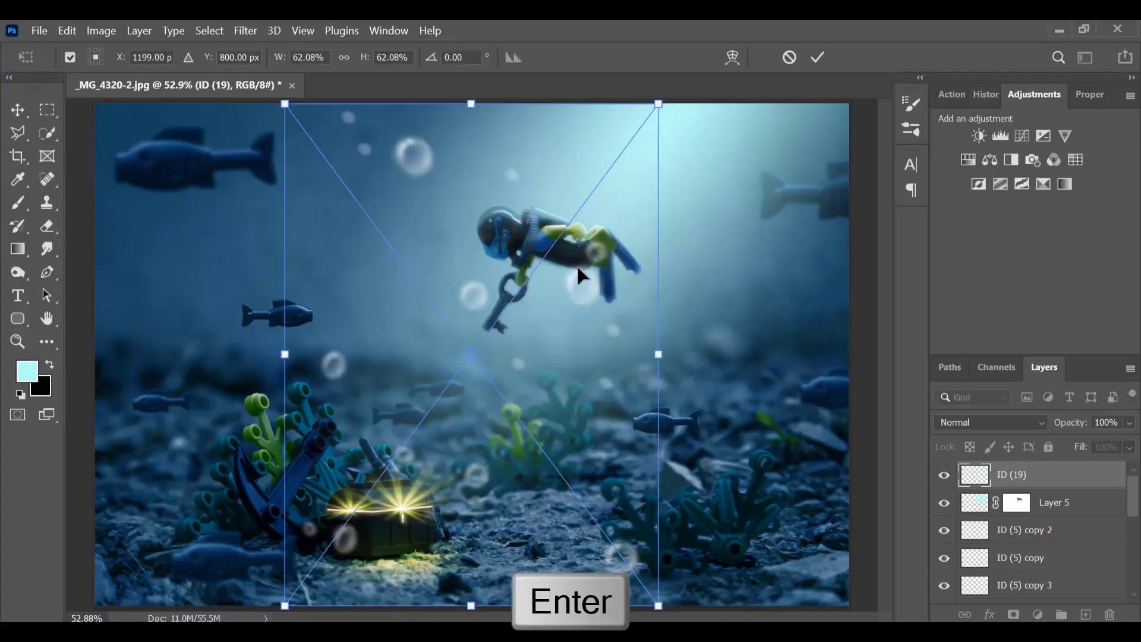
# Move the ID (19) bubbles over the diver and scale them down
pyautogui.moveTo(573, 334); pyautogui.dragTo(594, 311)
pyautogui.press('Return')
pyautogui.moveTo(577, 470); pyautogui.dragTo(653, 383)
pyautogui.click(736, 487)
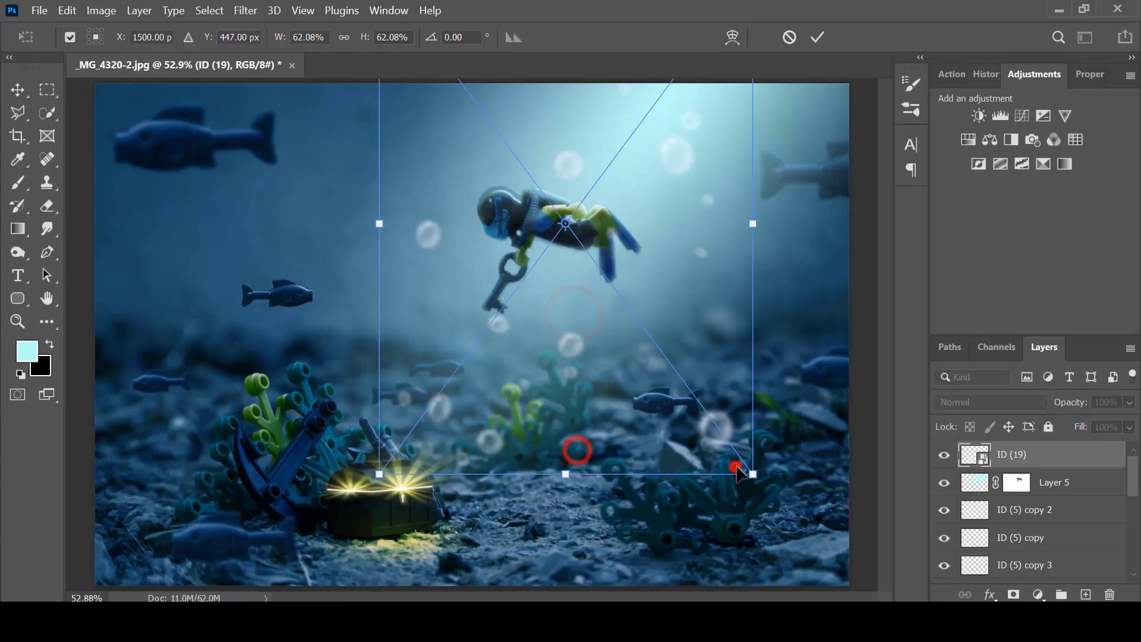
pyautogui.moveTo(754, 494); pyautogui.dragTo(558, 182)
pyautogui.press('Return')
# Duplicate the ID (19) bubbles twice, then resize and position them around the diver and above the treasure chest
pyautogui.moveTo(476, 127); pyautogui.dragTo(628, 226)
pyautogui.moveTo(686, 277); pyautogui.dragTo(633, 207)
pyautogui.moveTo(603, 184); pyautogui.dragTo(364, 431)
pyautogui.press('Return')
pyautogui.moveTo(415, 327)
pyautogui.mouseDown()
pyautogui.moveTo(435, 310)
pyautogui.moveTo(426, 312)
pyautogui.mouseUp()
pyautogui.moveTo(404, 353); pyautogui.dragTo(513, 264)
pyautogui.press('Return')
pyautogui.moveTo(544, 186); pyautogui.dragTo(515, 226)
pyautogui.press('Return')
pyautogui.moveTo(498, 307); pyautogui.dragTo(512, 208)
# Place the ID (18) small bubbles image over the photo's upper-left area and set its opacity to 39%
pyautogui.click(374, 621)
pyautogui.click(642, 268)
pyautogui.moveTo(664, 238); pyautogui.dragTo(621, 347)
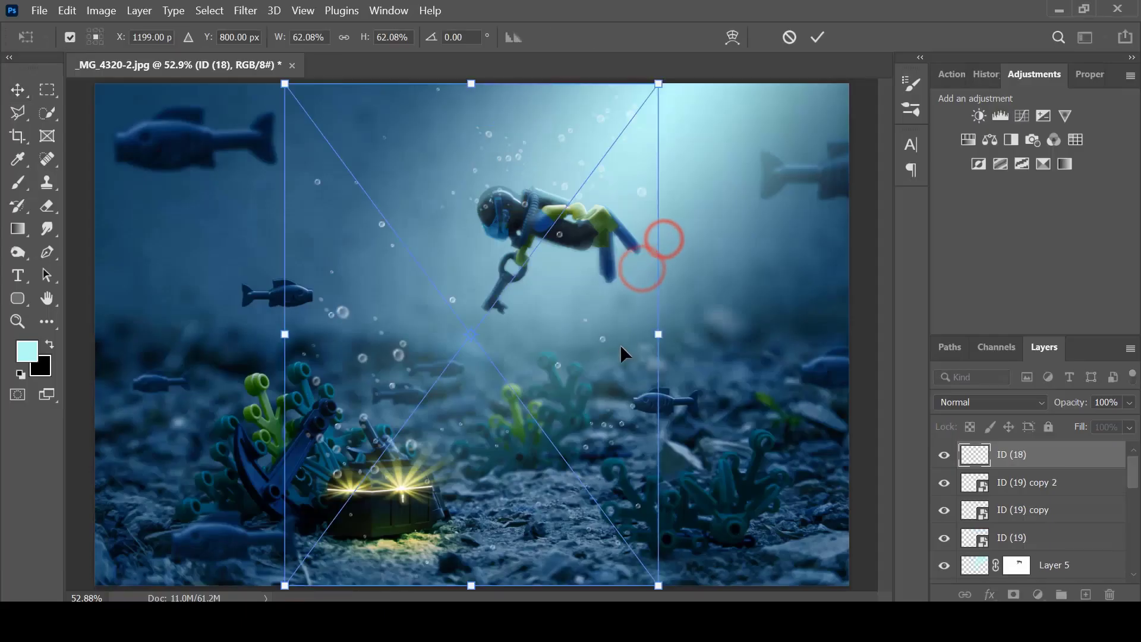
pyautogui.moveTo(608, 398); pyautogui.dragTo(370, 254)
pyautogui.press('Return')
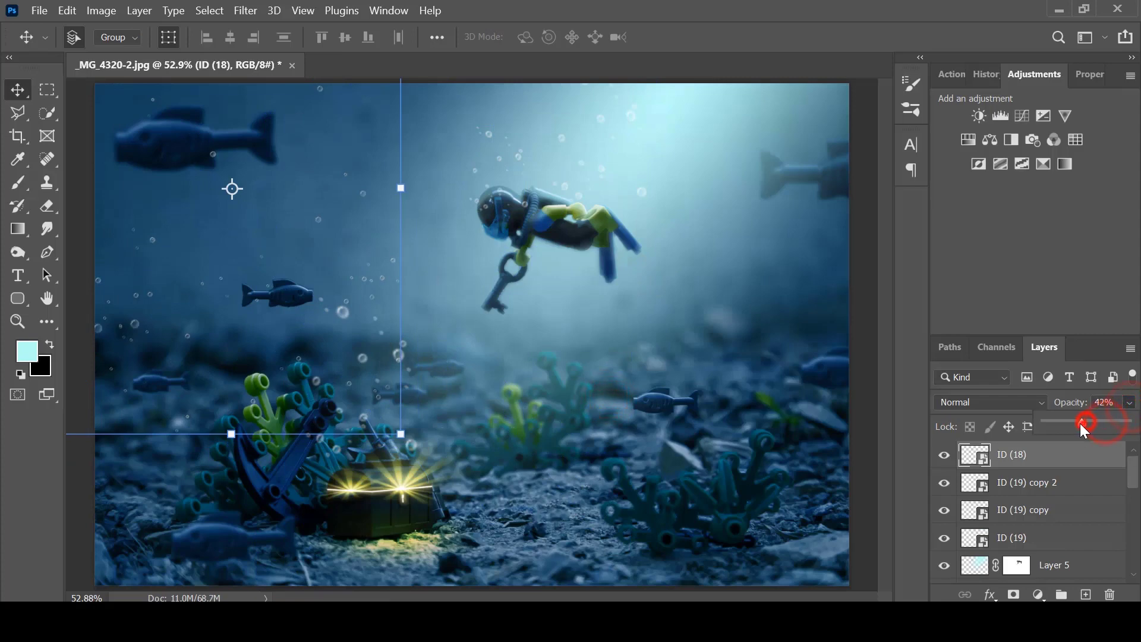
pyautogui.moveTo(1080, 423); pyautogui.dragTo(1077, 423)
# Duplicate the ID (18) small bubbles three times and spread the copies over the rest of the scene
pyautogui.moveTo(362, 367); pyautogui.dragTo(641, 485)
pyautogui.scroll(-2, 367, 285)
pyautogui.moveTo(685, 321); pyautogui.dragTo(291, 422)
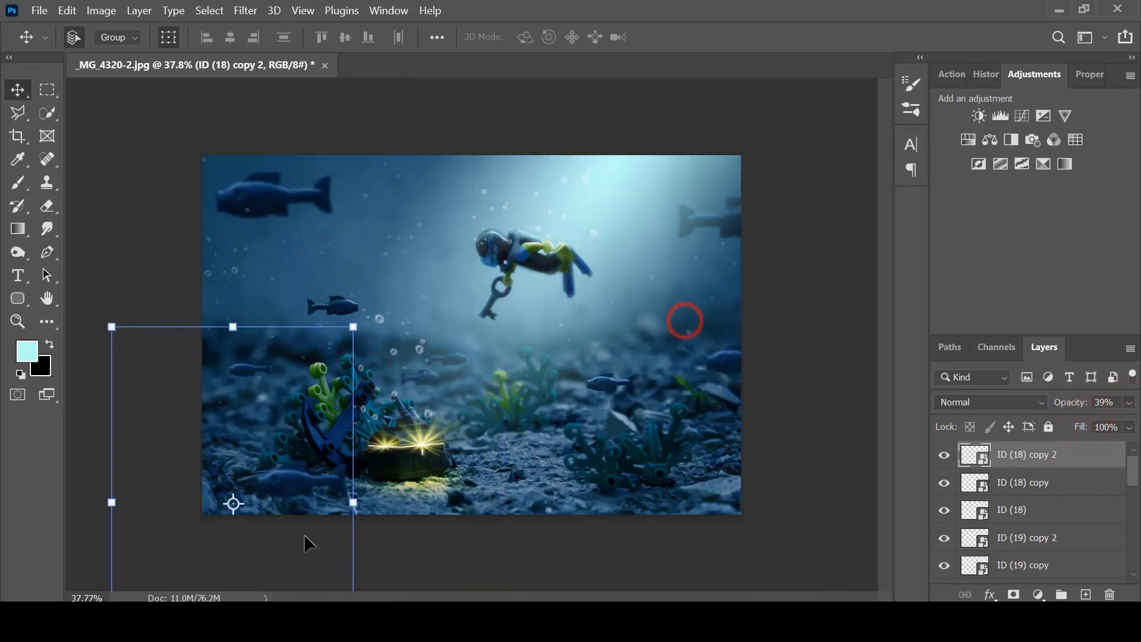
pyautogui.moveTo(311, 530); pyautogui.dragTo(624, 536)
pyautogui.scroll(2, 568, 397)
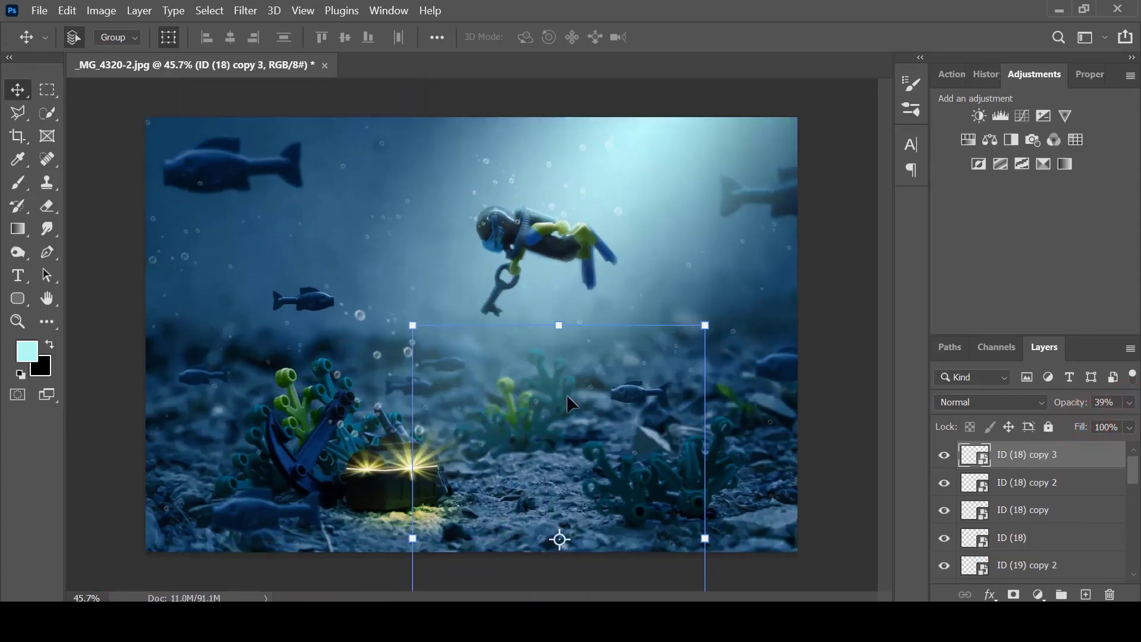
# Place the ID (39) single large bubble image into the photo at 49% opacity
pyautogui.click(374, 621)
pyautogui.moveTo(570, 444); pyautogui.dragTo(367, 590)
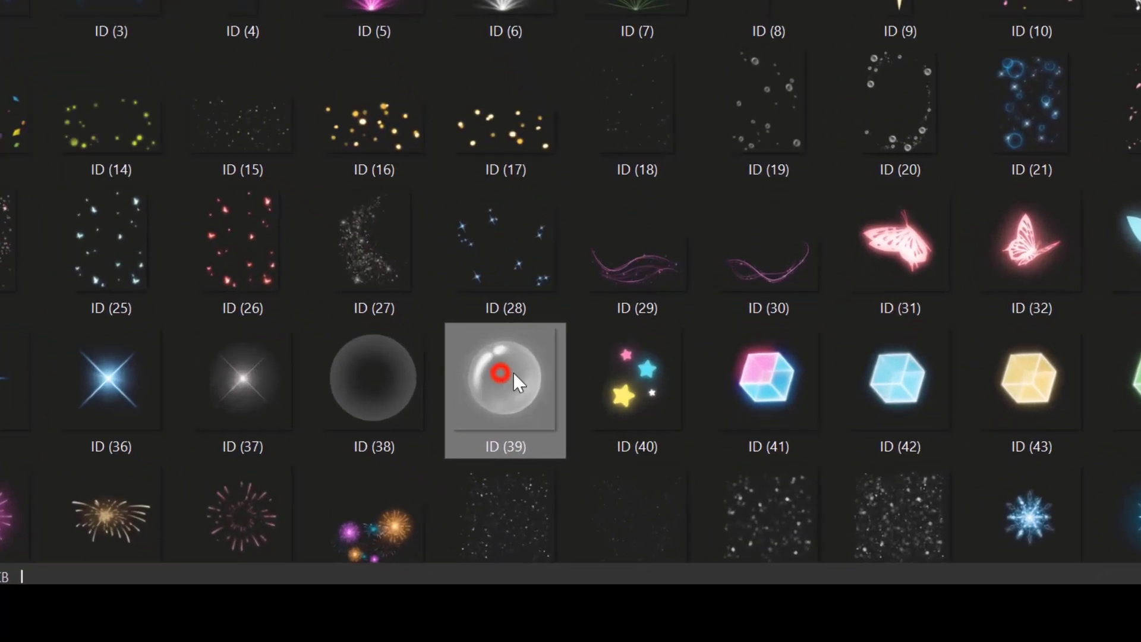
pyautogui.moveTo(180, 557); pyautogui.dragTo(279, 585)
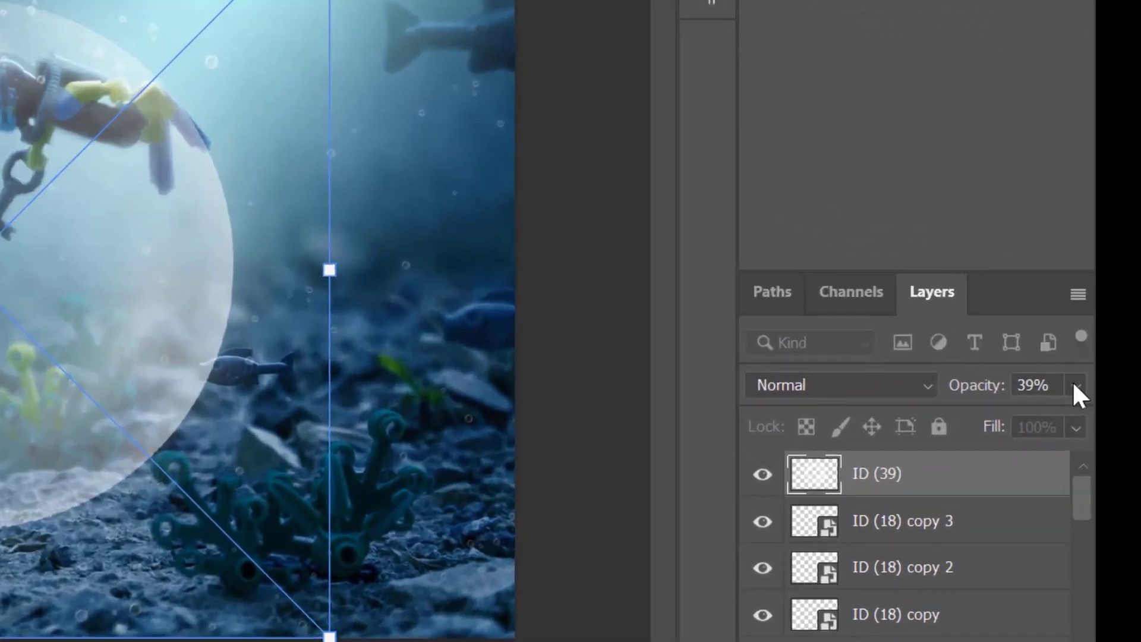
pyautogui.click(1129, 423)
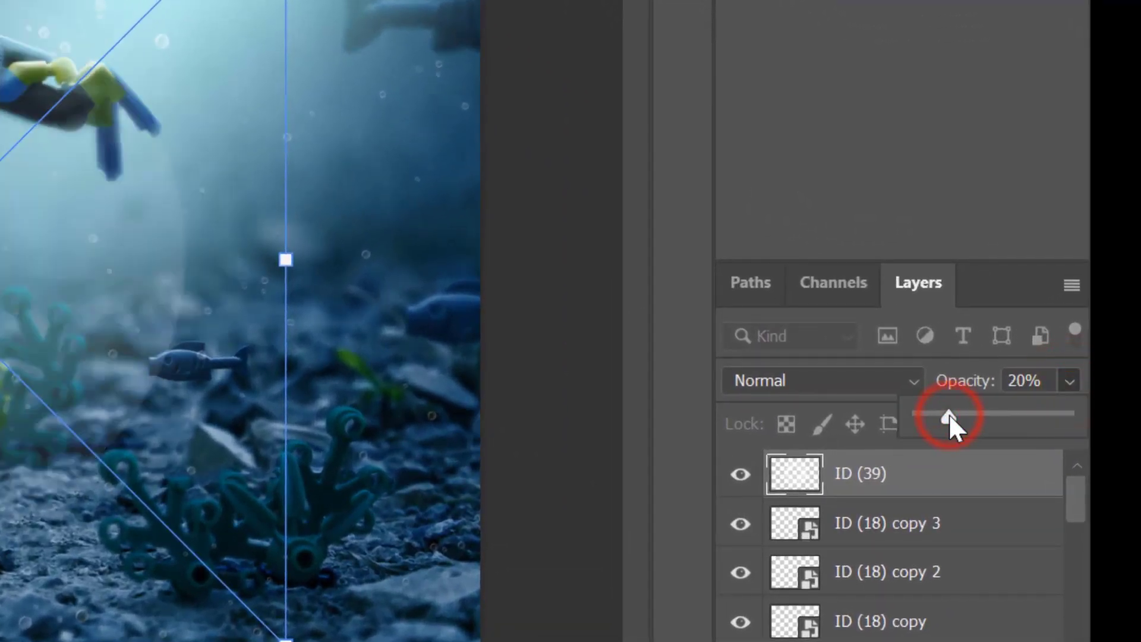
pyautogui.moveTo(948, 412); pyautogui.dragTo(991, 421)
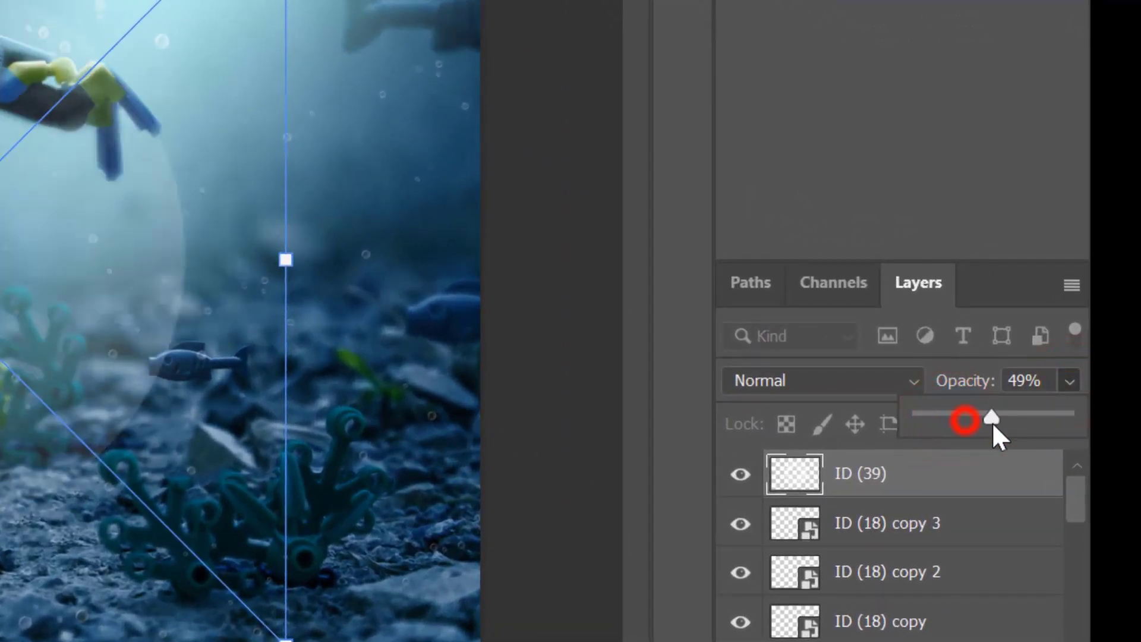
pyautogui.press('Return')
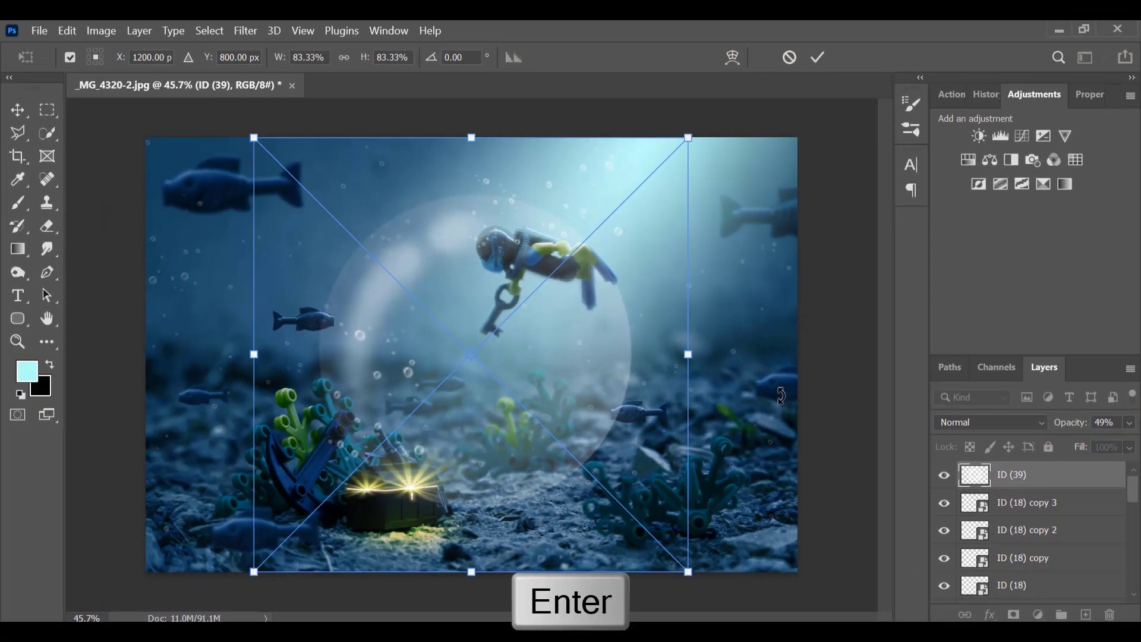
pyautogui.press('Return')
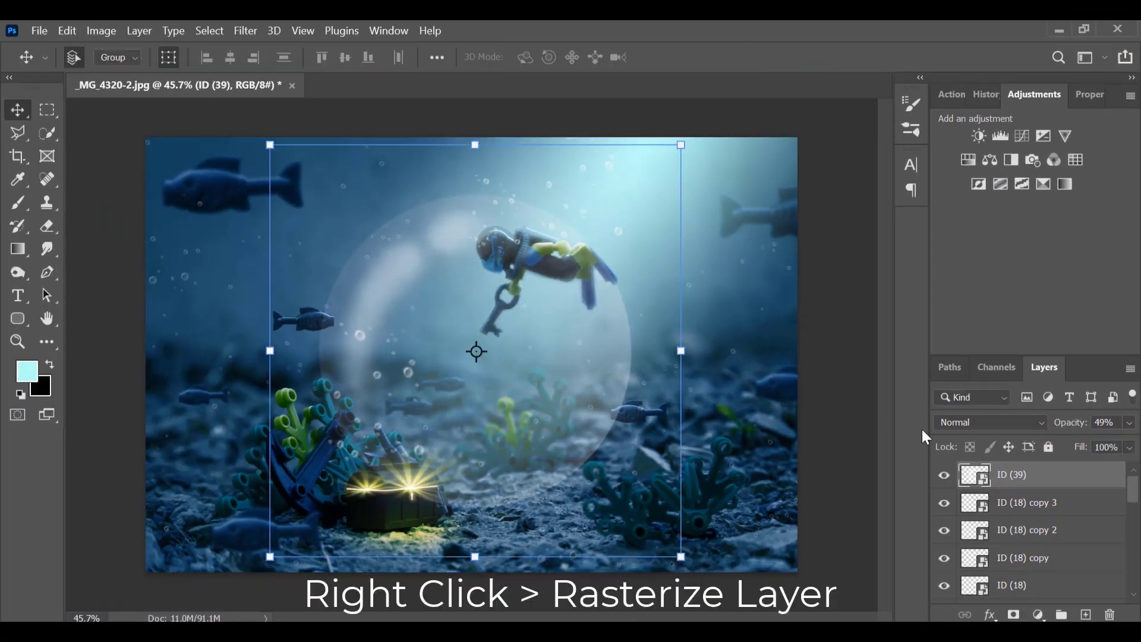
# Rasterize the ID (39) bubble layer and apply a Gaussian Blur with a 7.2 pixel radius
pyautogui.rightClick(1023, 481)
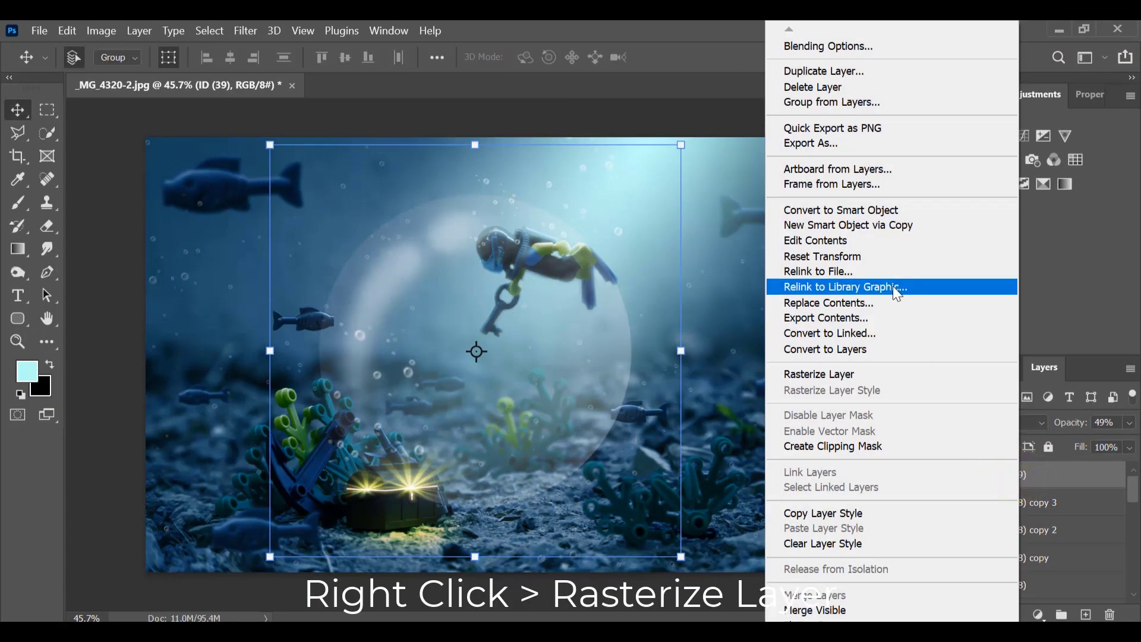
pyautogui.click(844, 374)
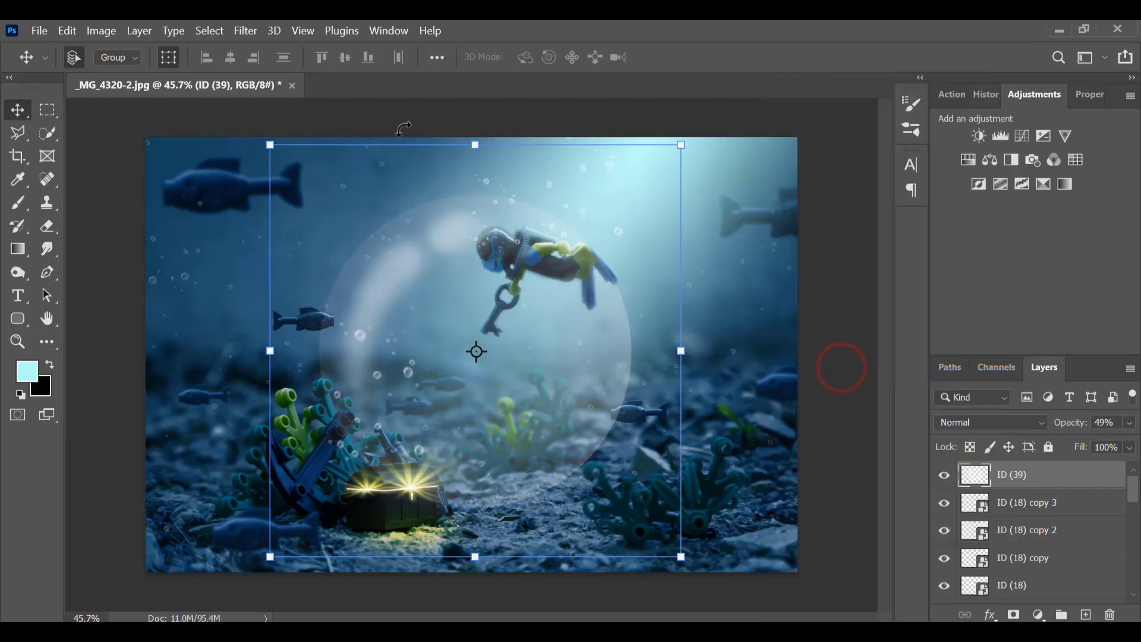
pyautogui.click(245, 30)
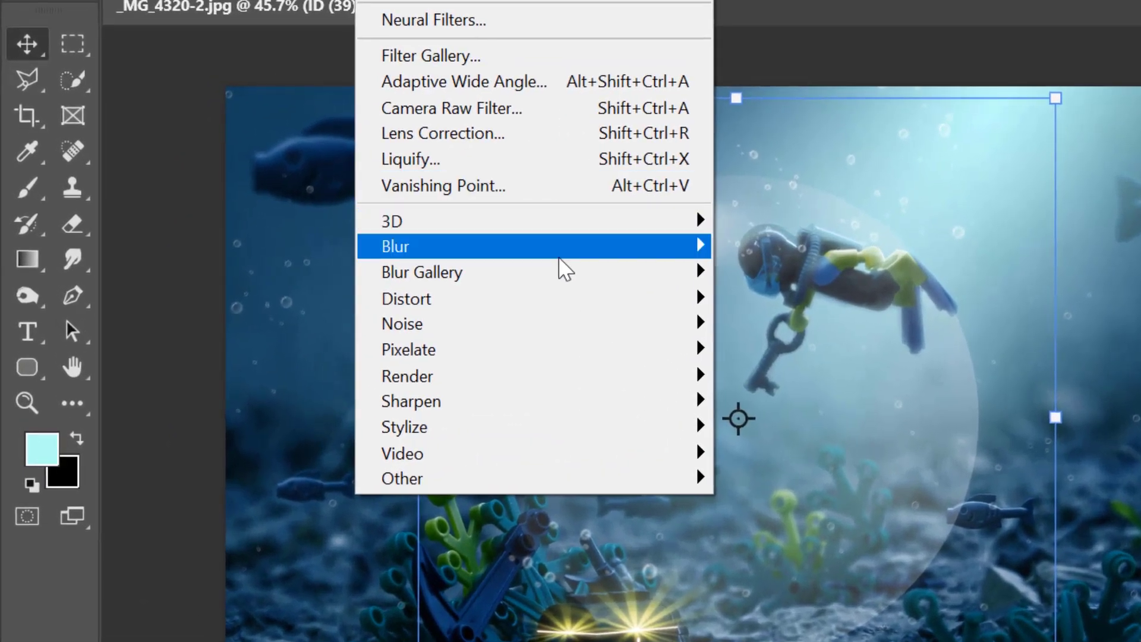
pyautogui.moveTo(396, 247)
pyautogui.click(778, 350)
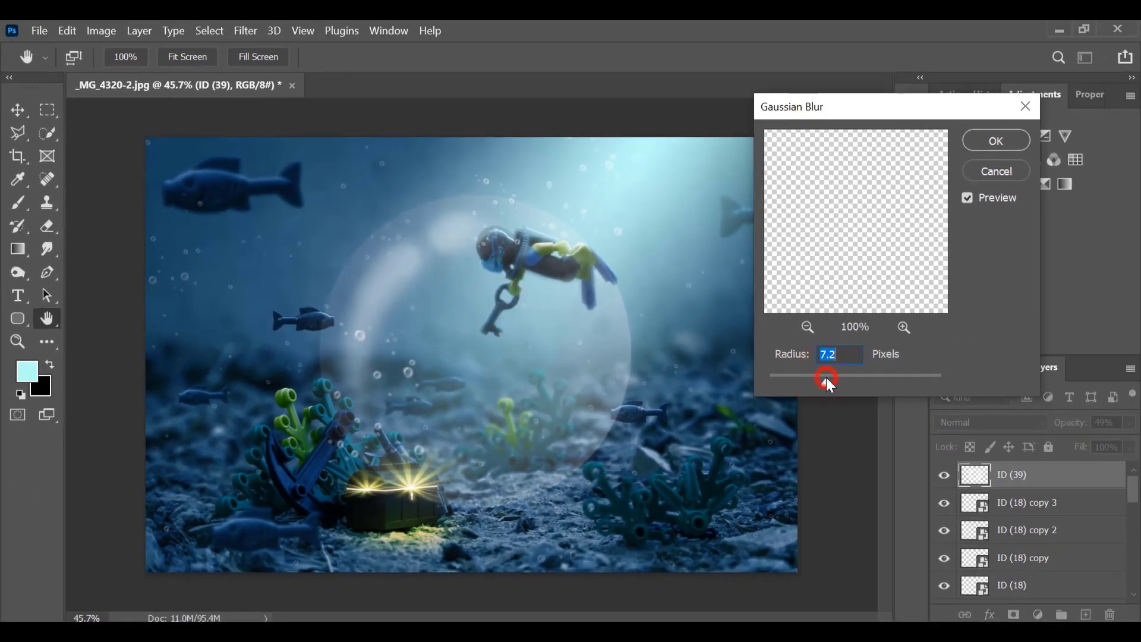
pyautogui.click(992, 143)
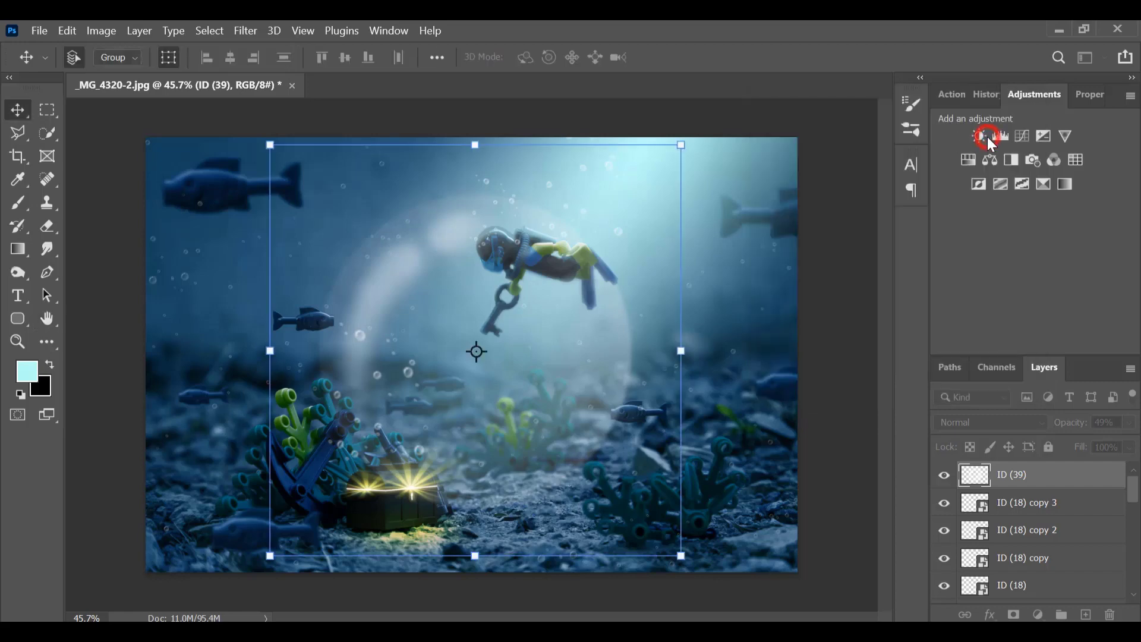
# Move the blurred bubble to the photo's upper-right corner and scale it down
pyautogui.moveTo(594, 427); pyautogui.dragTo(850, 182)
pyautogui.moveTo(726, 302); pyautogui.dragTo(744, 221)
pyautogui.moveTo(759, 175); pyautogui.dragTo(743, 170)
pyautogui.press('Return')
# Duplicate the bubble to the photo's right and left edges and, smaller at 23% opacity, beside the large upper-left fish
pyautogui.moveTo(762, 168); pyautogui.dragTo(703, 534)
pyautogui.moveTo(681, 440); pyautogui.dragTo(425, 209)
pyautogui.moveTo(461, 280); pyautogui.dragTo(350, 170)
pyautogui.press('Return')
pyautogui.moveTo(313, 138); pyautogui.dragTo(353, 211)
pyautogui.click(1129, 403)
pyautogui.click(1068, 421)
# Copy the fish's bubble over the lower-right coral, scale it down, set its opacity to 45% and nudge it upward
pyautogui.moveTo(334, 196); pyautogui.dragTo(612, 506)
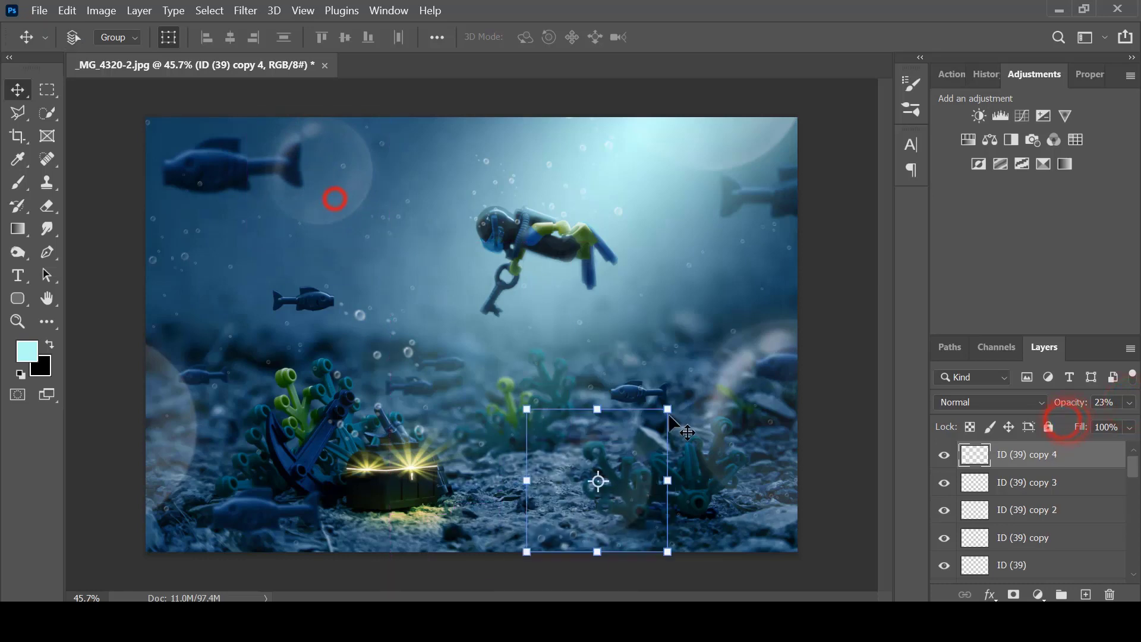
pyautogui.moveTo(669, 408); pyautogui.dragTo(647, 432)
pyautogui.press('Return')
pyautogui.click(1130, 403)
pyautogui.moveTo(1078, 423); pyautogui.dragTo(1082, 424)
pyautogui.click(624, 455)
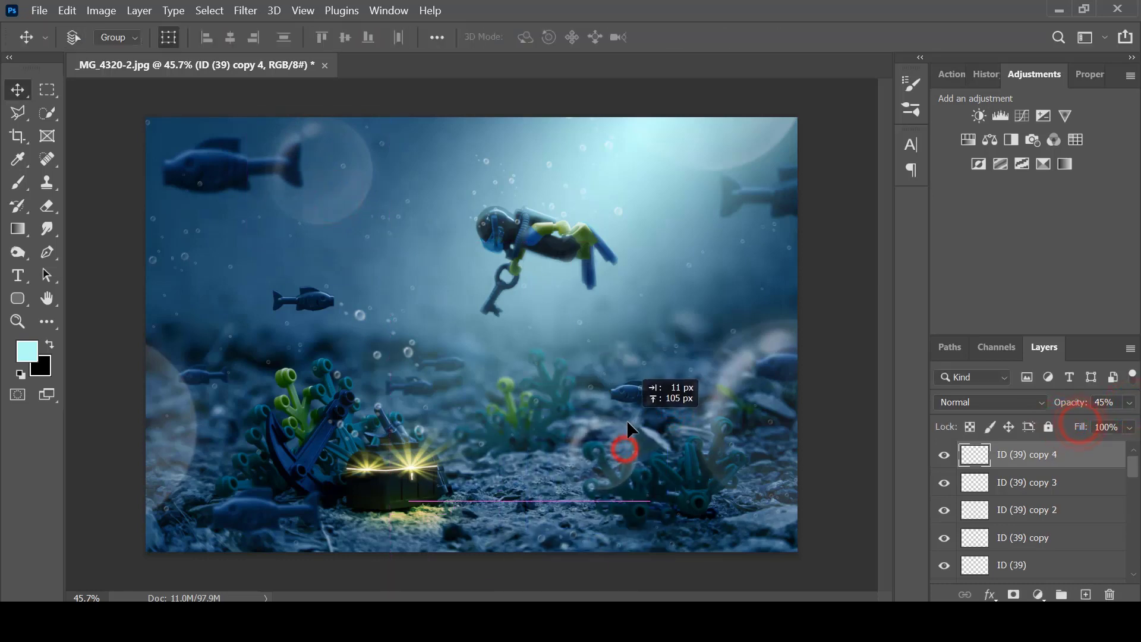
# Add a Brightness/Contrast adjustment above ID (39) copy 4 and set its brightness to -84
pyautogui.click(834, 271)
pyautogui.scroll(-3, 1070, 512)
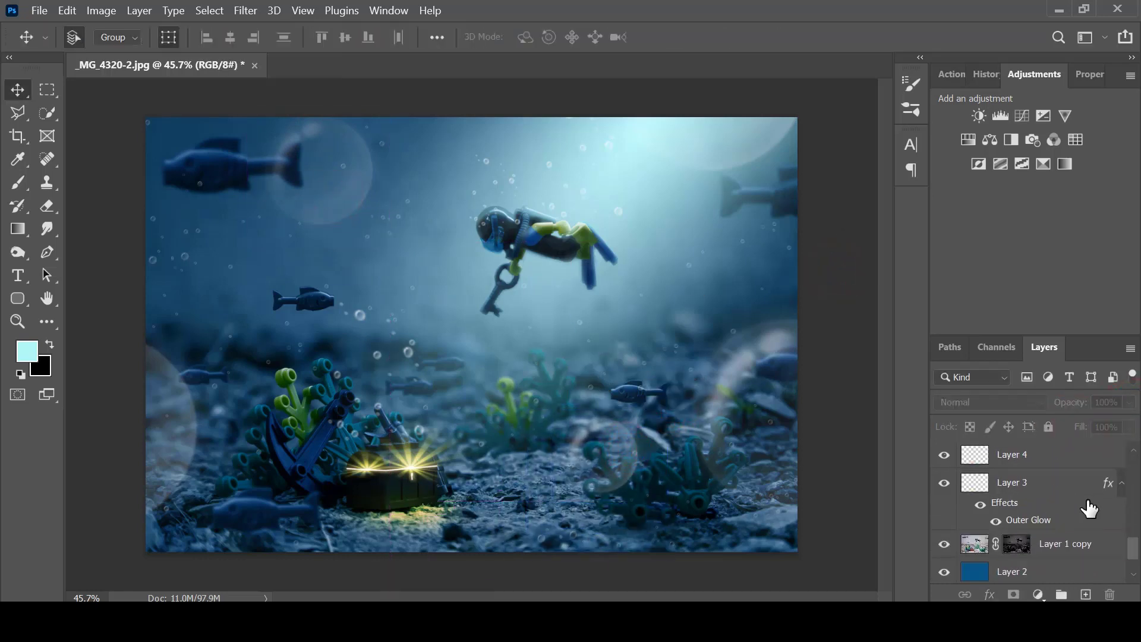
pyautogui.scroll(10, 1076, 511)
pyautogui.click(1055, 456)
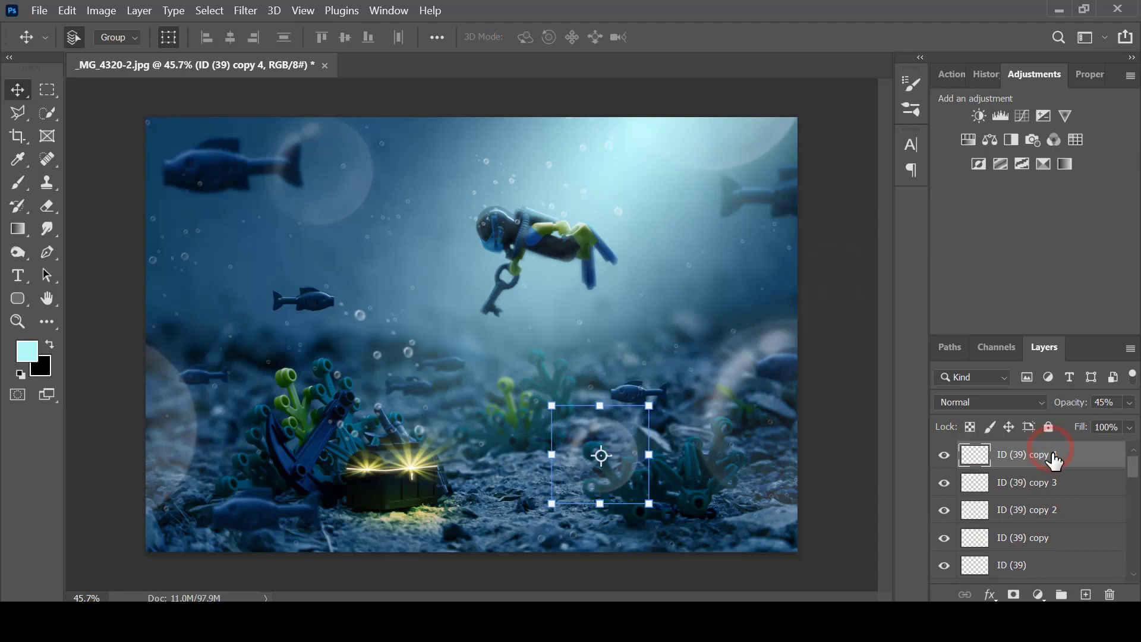
pyautogui.click(980, 115)
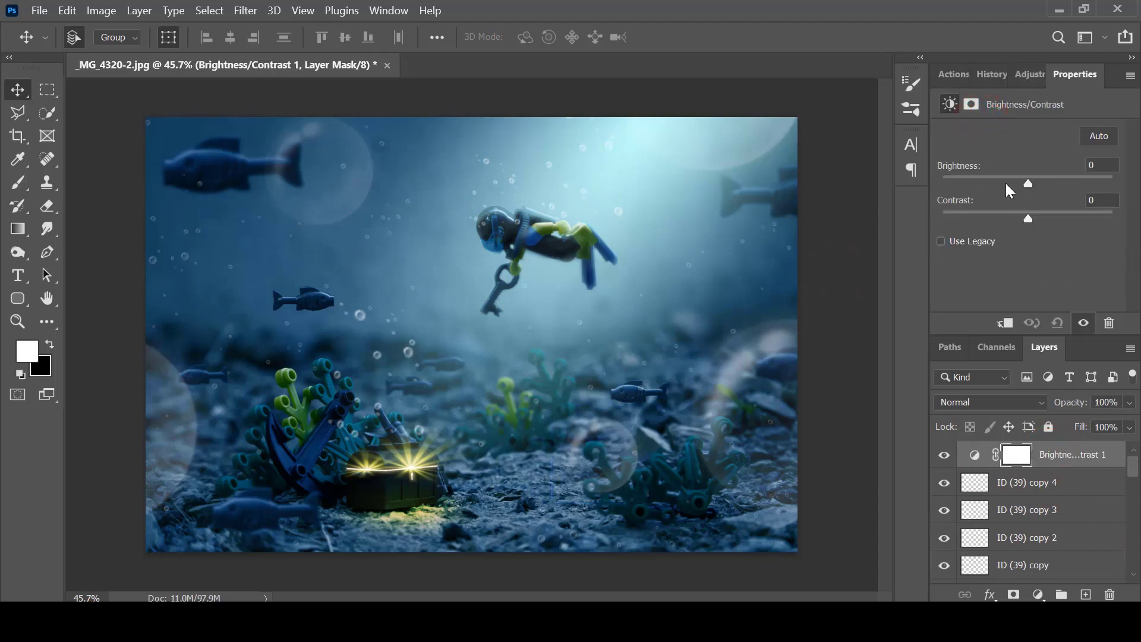
pyautogui.click(1007, 182)
pyautogui.moveTo(1007, 185); pyautogui.dragTo(982, 191)
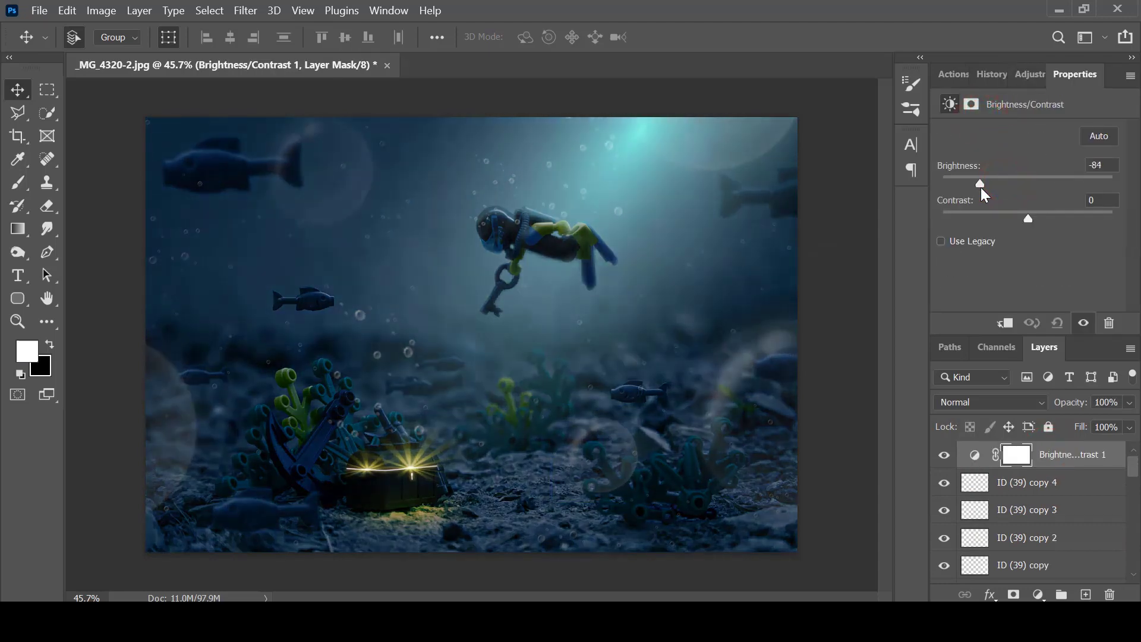
# Mask the Brightness/Contrast adjustment with black radial gradients over the light beam, the diver and the water down towards the chest
pyautogui.click(1016, 464)
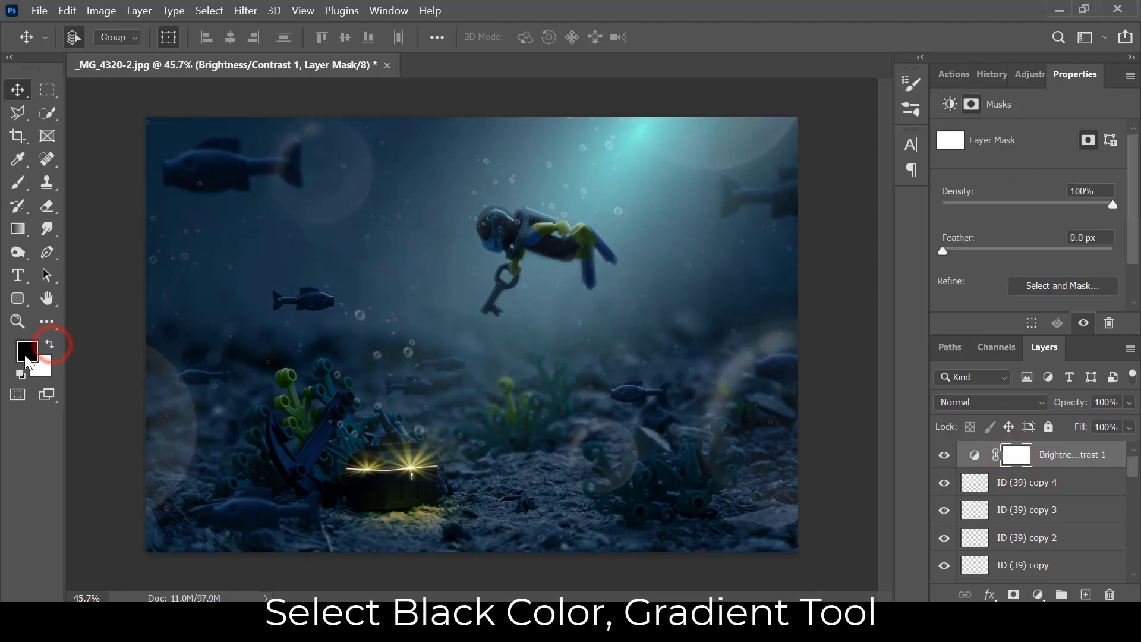
pyautogui.click(17, 230)
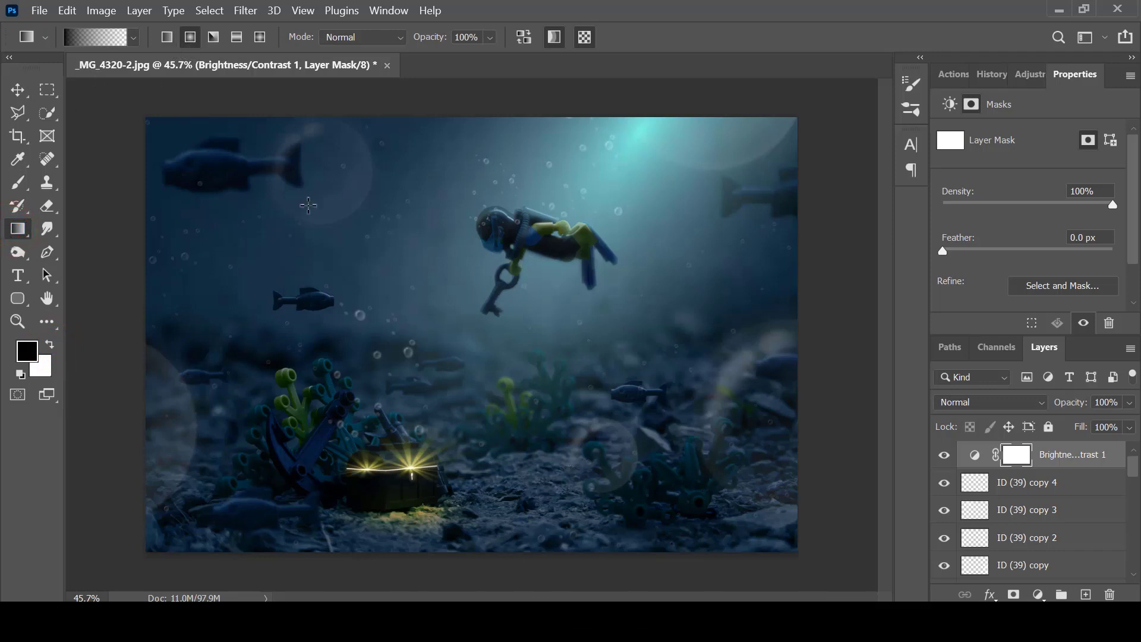
pyautogui.moveTo(633, 176); pyautogui.dragTo(580, 323)
pyautogui.moveTo(545, 245); pyautogui.dragTo(462, 355)
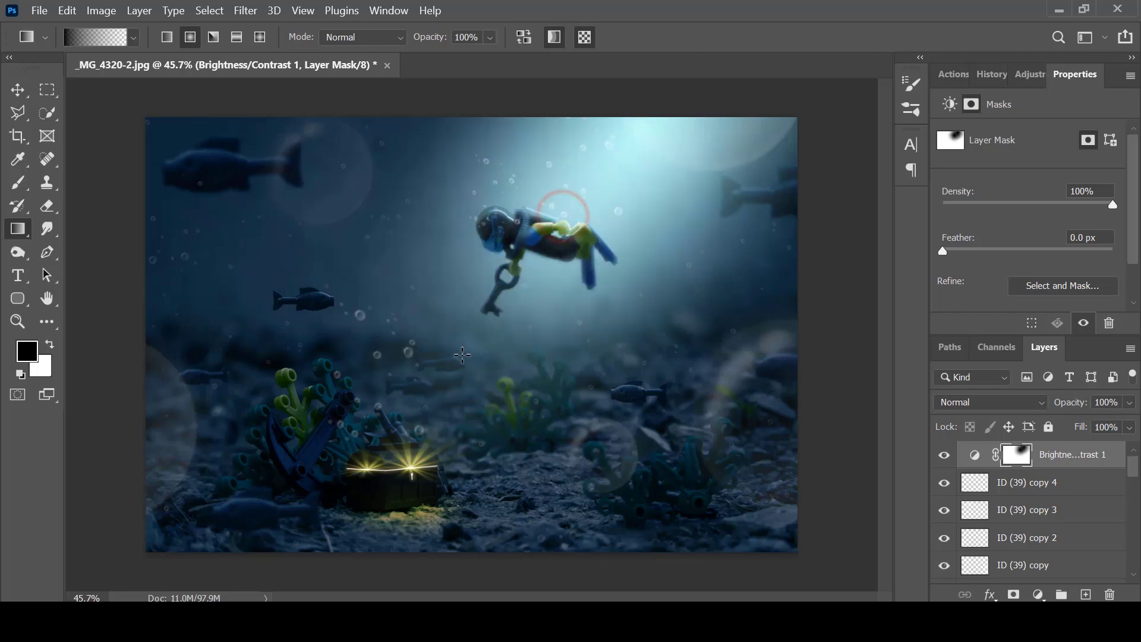
pyautogui.moveTo(460, 401); pyautogui.dragTo(444, 441)
pyautogui.moveTo(563, 213); pyautogui.dragTo(494, 312)
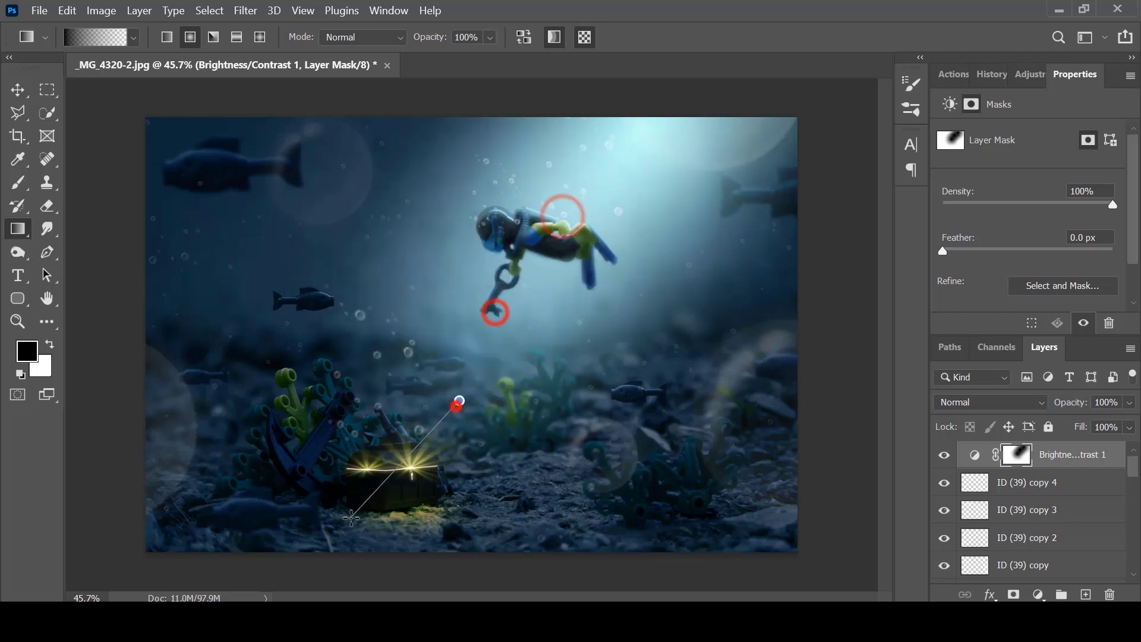
# Add more black radial gradients to the Brightness/Contrast mask over the chest, the coral around it and the foreground seabed
pyautogui.moveTo(456, 405); pyautogui.dragTo(410, 508)
pyautogui.moveTo(416, 449); pyautogui.dragTo(381, 543)
pyautogui.moveTo(442, 508); pyautogui.dragTo(534, 547)
pyautogui.moveTo(489, 524); pyautogui.dragTo(393, 552)
pyautogui.moveTo(348, 461); pyautogui.dragTo(229, 582)
pyautogui.moveTo(334, 440); pyautogui.dragTo(220, 315)
pyautogui.moveTo(304, 512); pyautogui.dragTo(363, 452)
pyautogui.moveTo(484, 512); pyautogui.dragTo(492, 306)
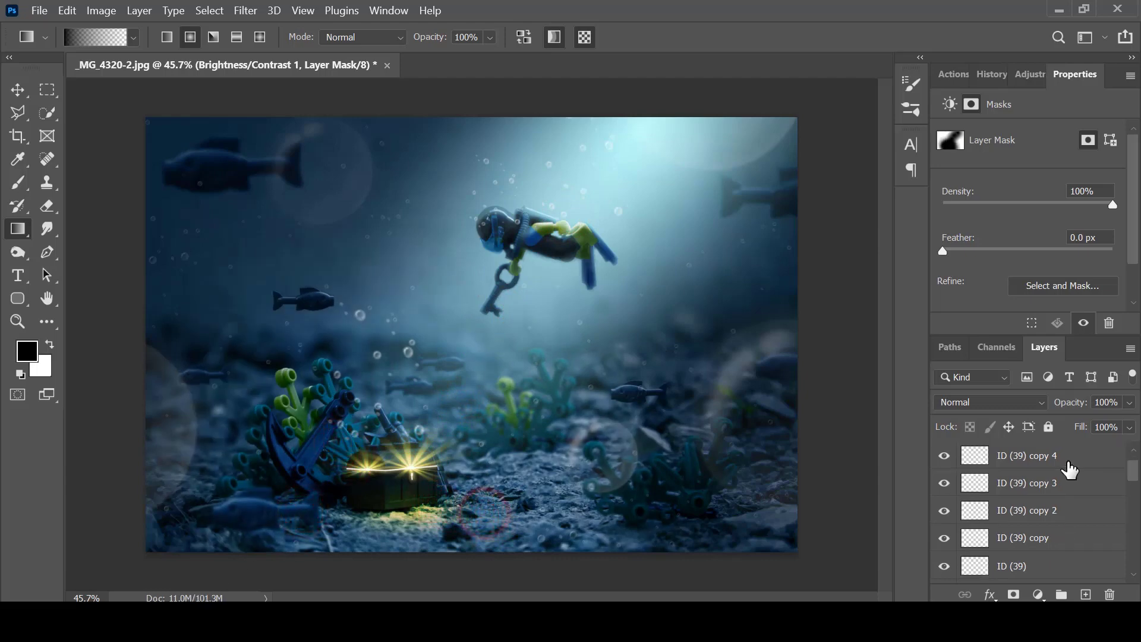
# Group all layers from Brightness/Contrast 1 down to Layer 1 and toggle the group's visibility to compare with the original photo
pyautogui.scroll(-5, 1069, 469)
pyautogui.keyDown('shift'); pyautogui.click(1057, 540); pyautogui.keyUp('shift')
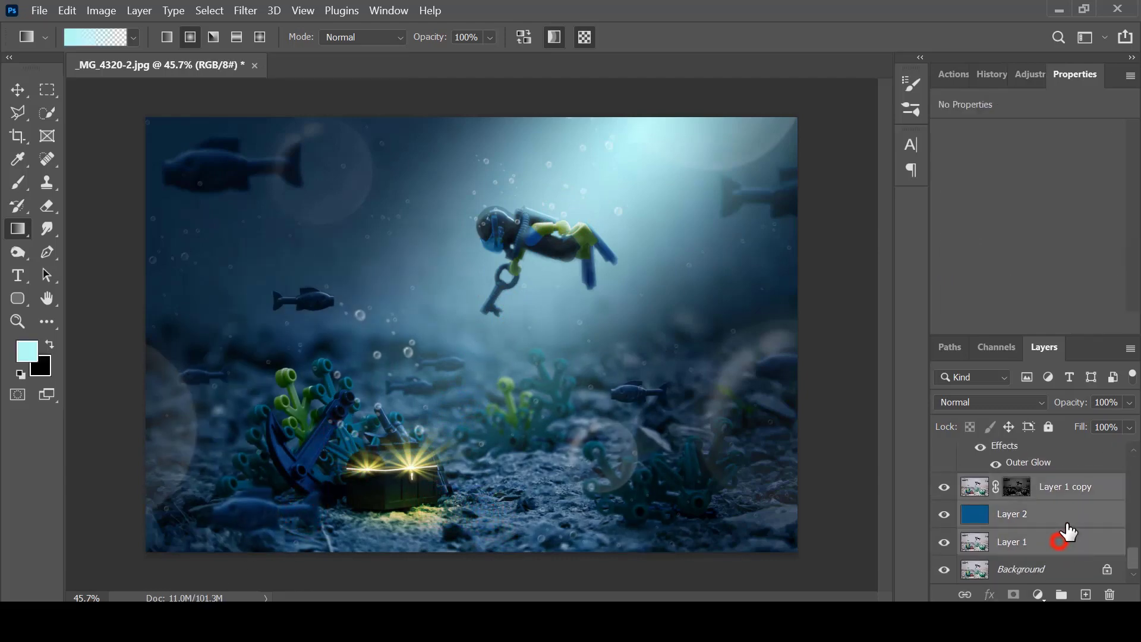
pyautogui.hotkey('ctrl', 'g')
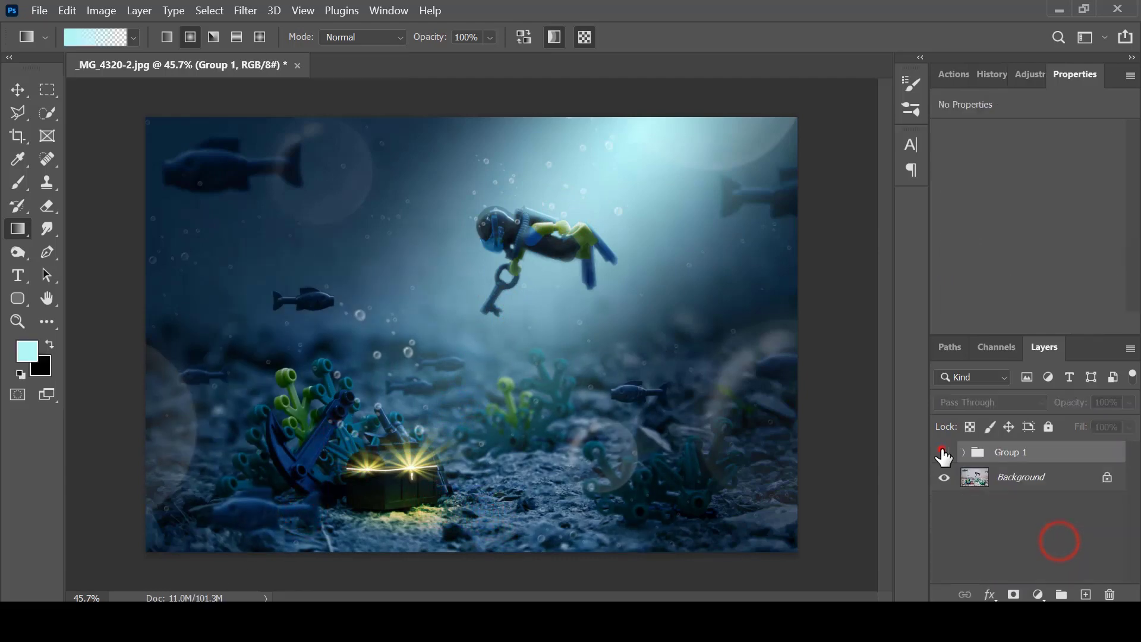
pyautogui.click(943, 451)
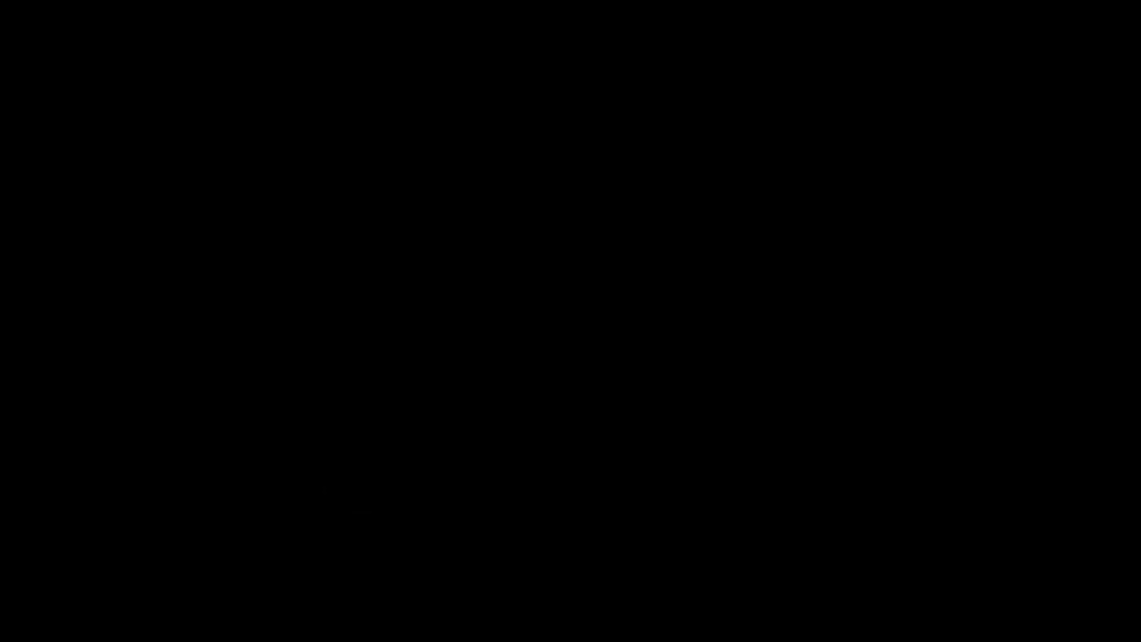